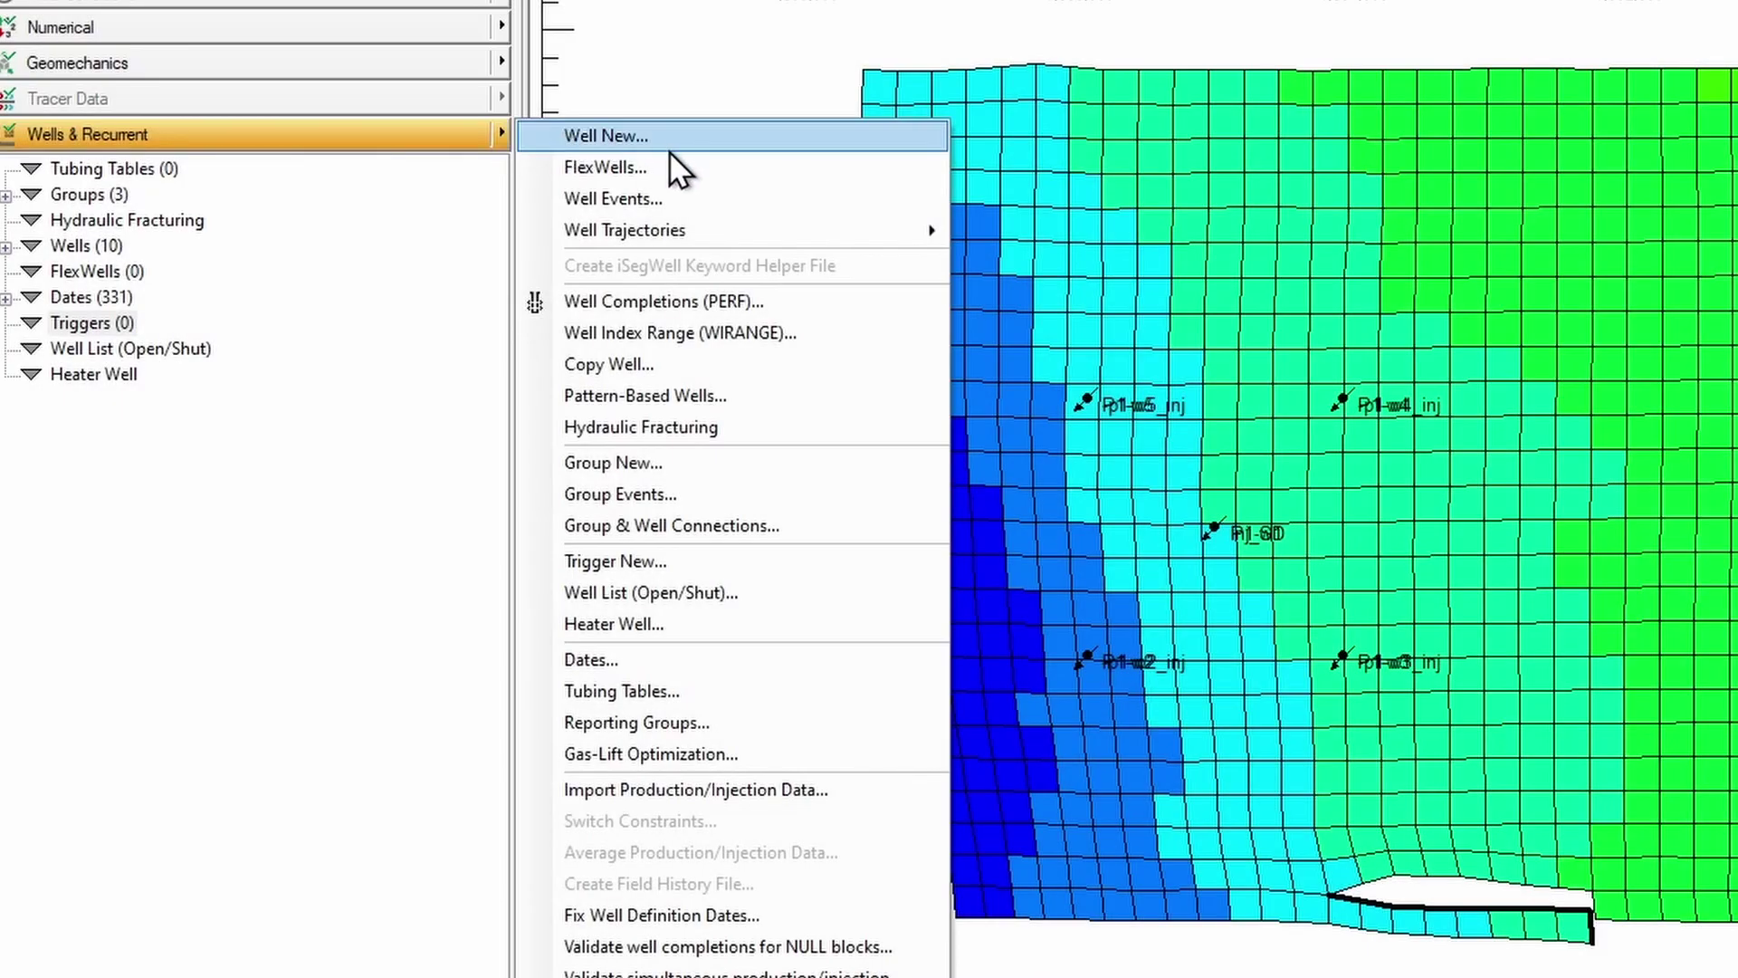
Create a new trigger named AutomaticDrilling
{"action": "left_click", "coordinate": [664, 568]}
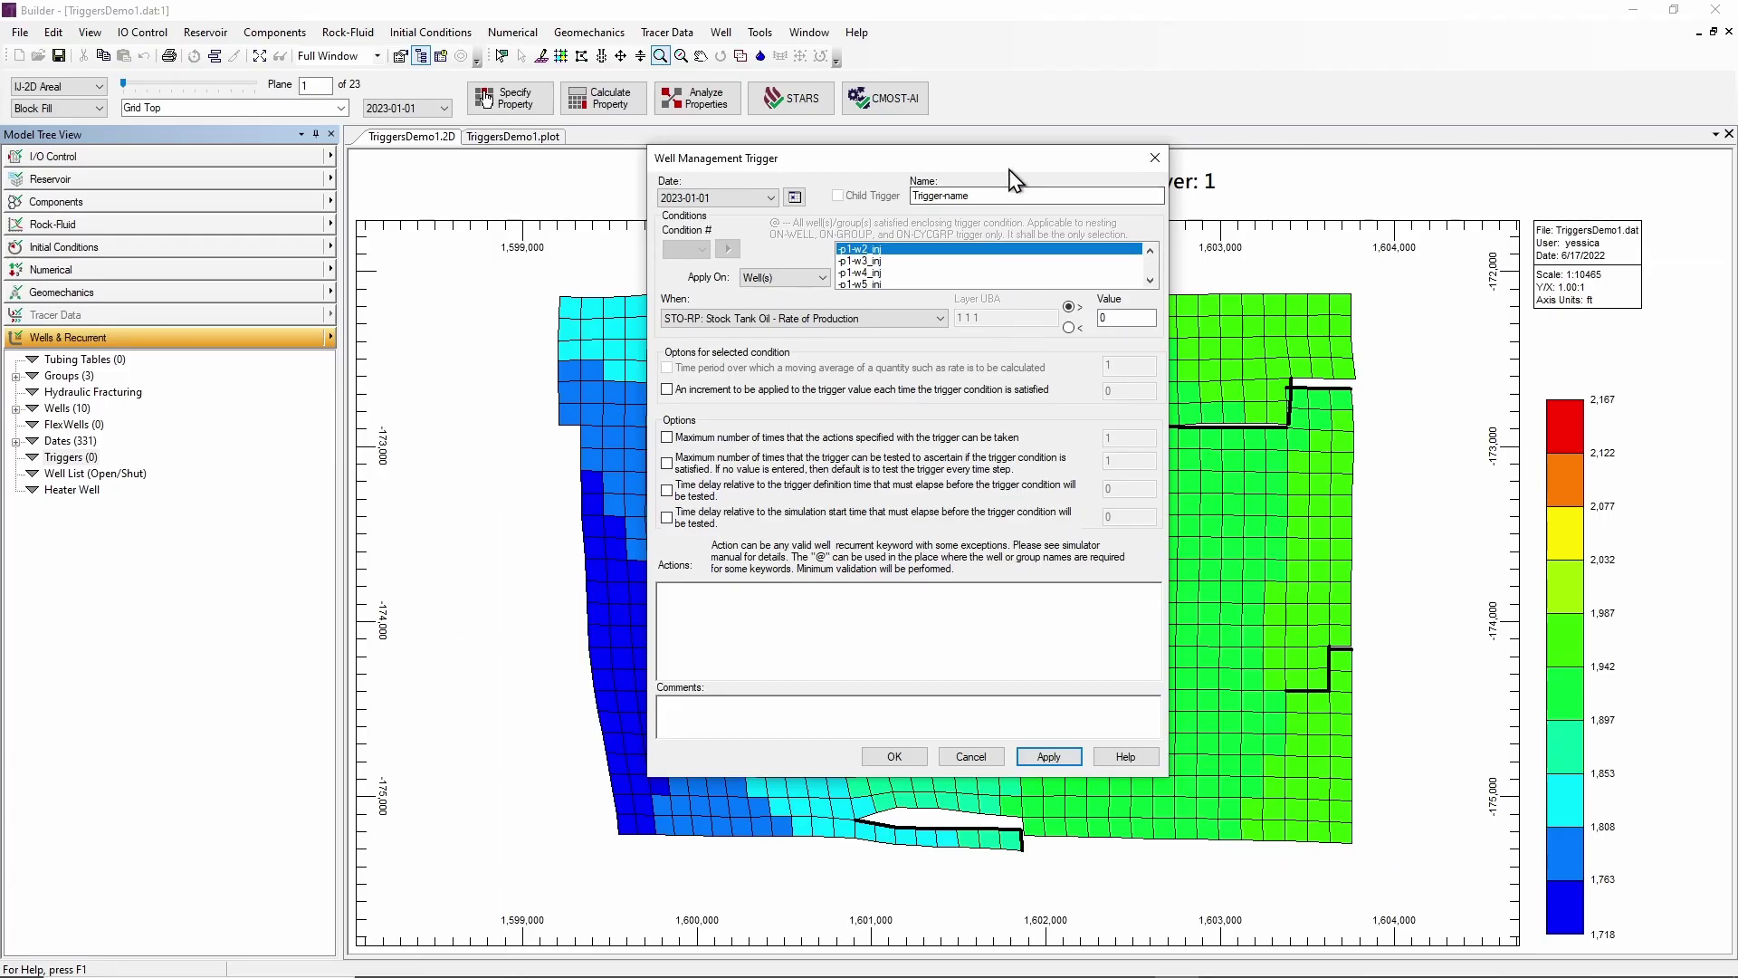
{"action": "left_click_drag", "start_coordinate": [1009, 164], "coordinate": [891, 171]}
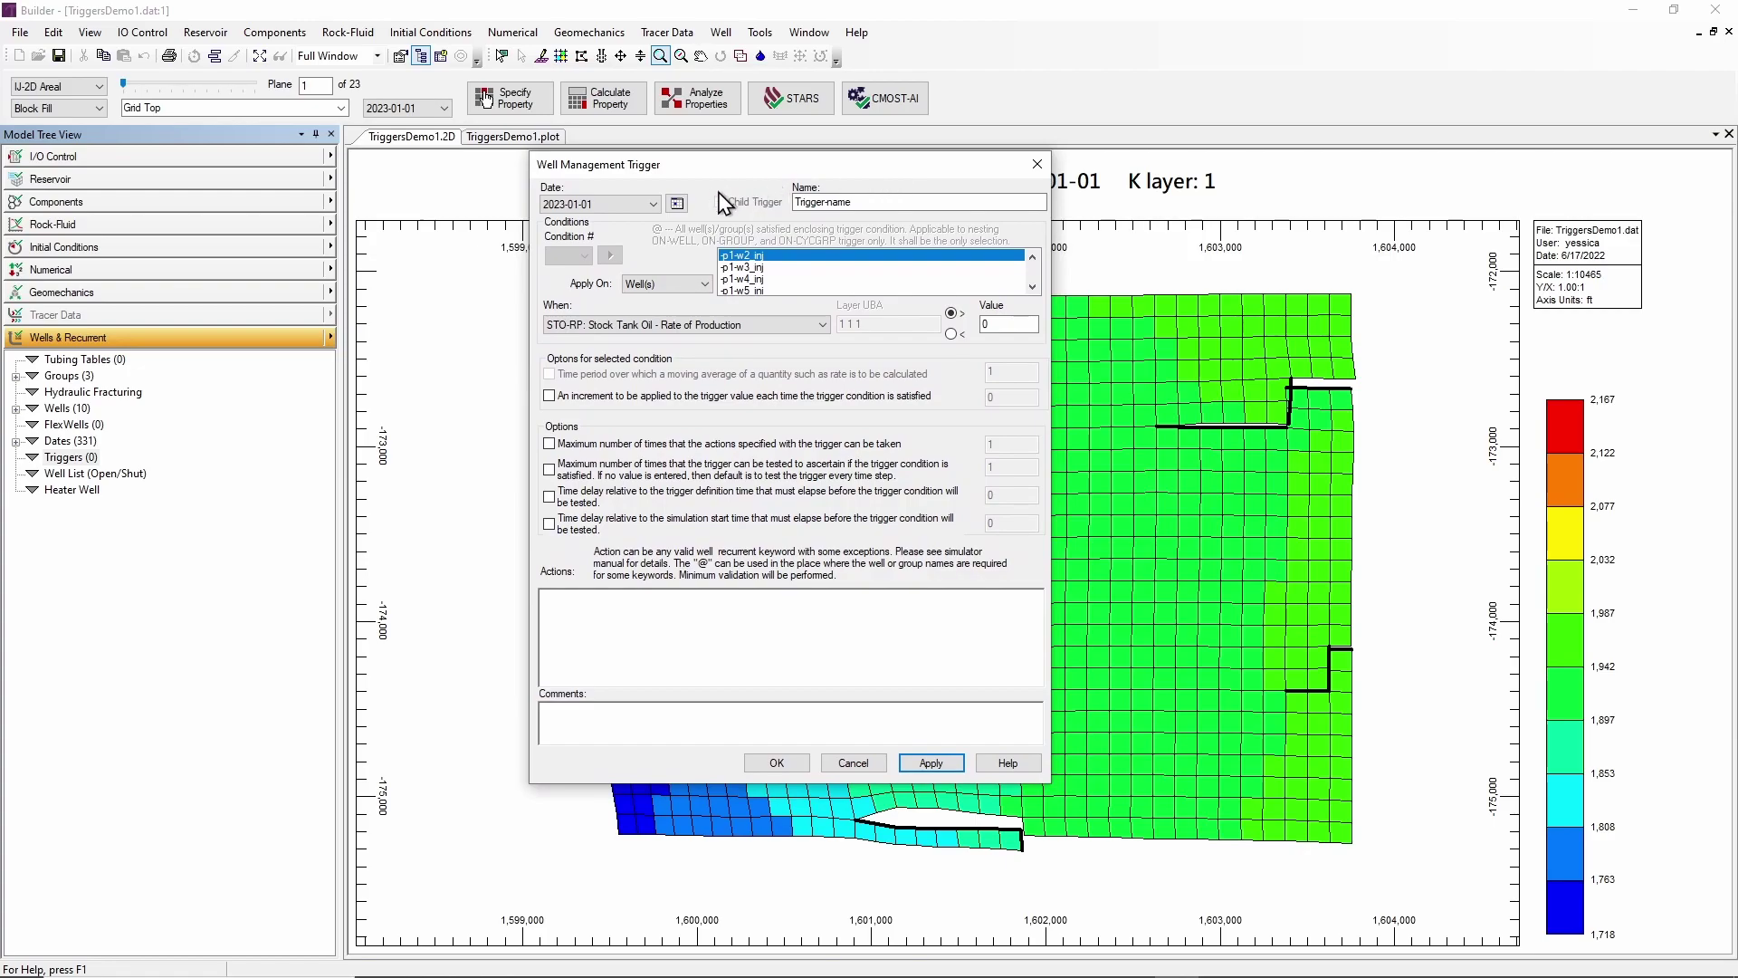
{"action": "left_click", "coordinate": [869, 202]}
{"action": "key", "text": "ctrl+a"}
{"action": "key", "text": "BackSpace"}
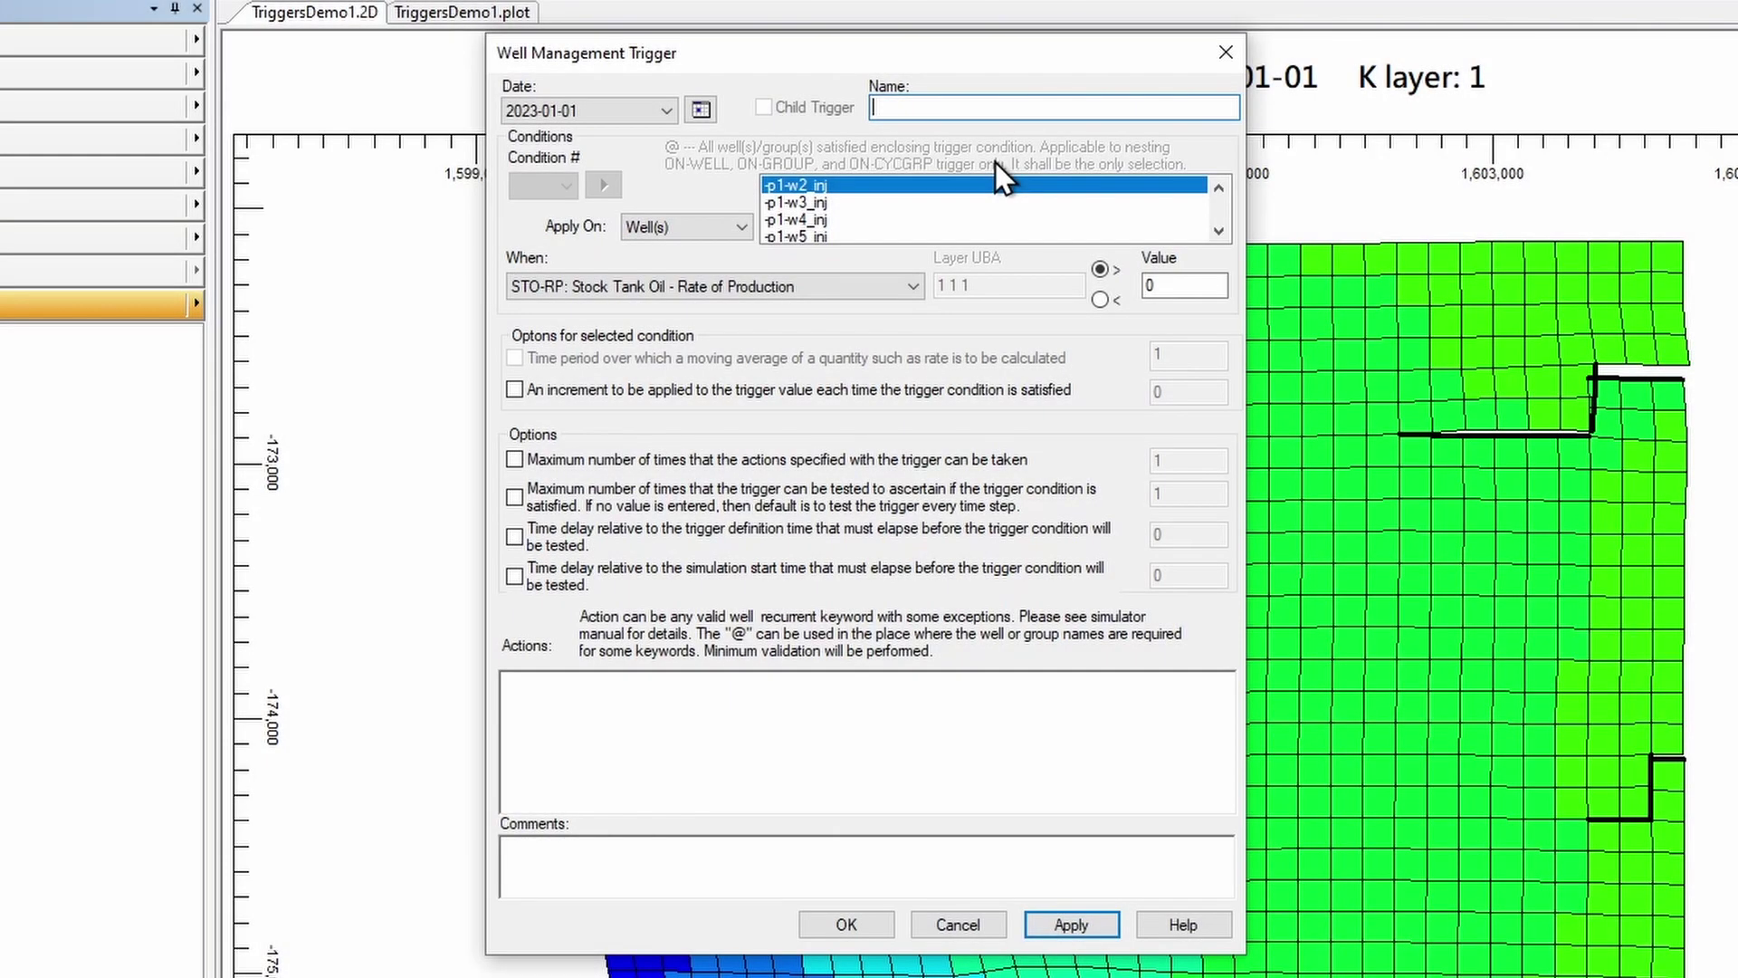
{"action": "type", "text": "T"}
{"action": "key", "text": "BackSpace"}
{"action": "type", "text": "AutomaticDrilling"}
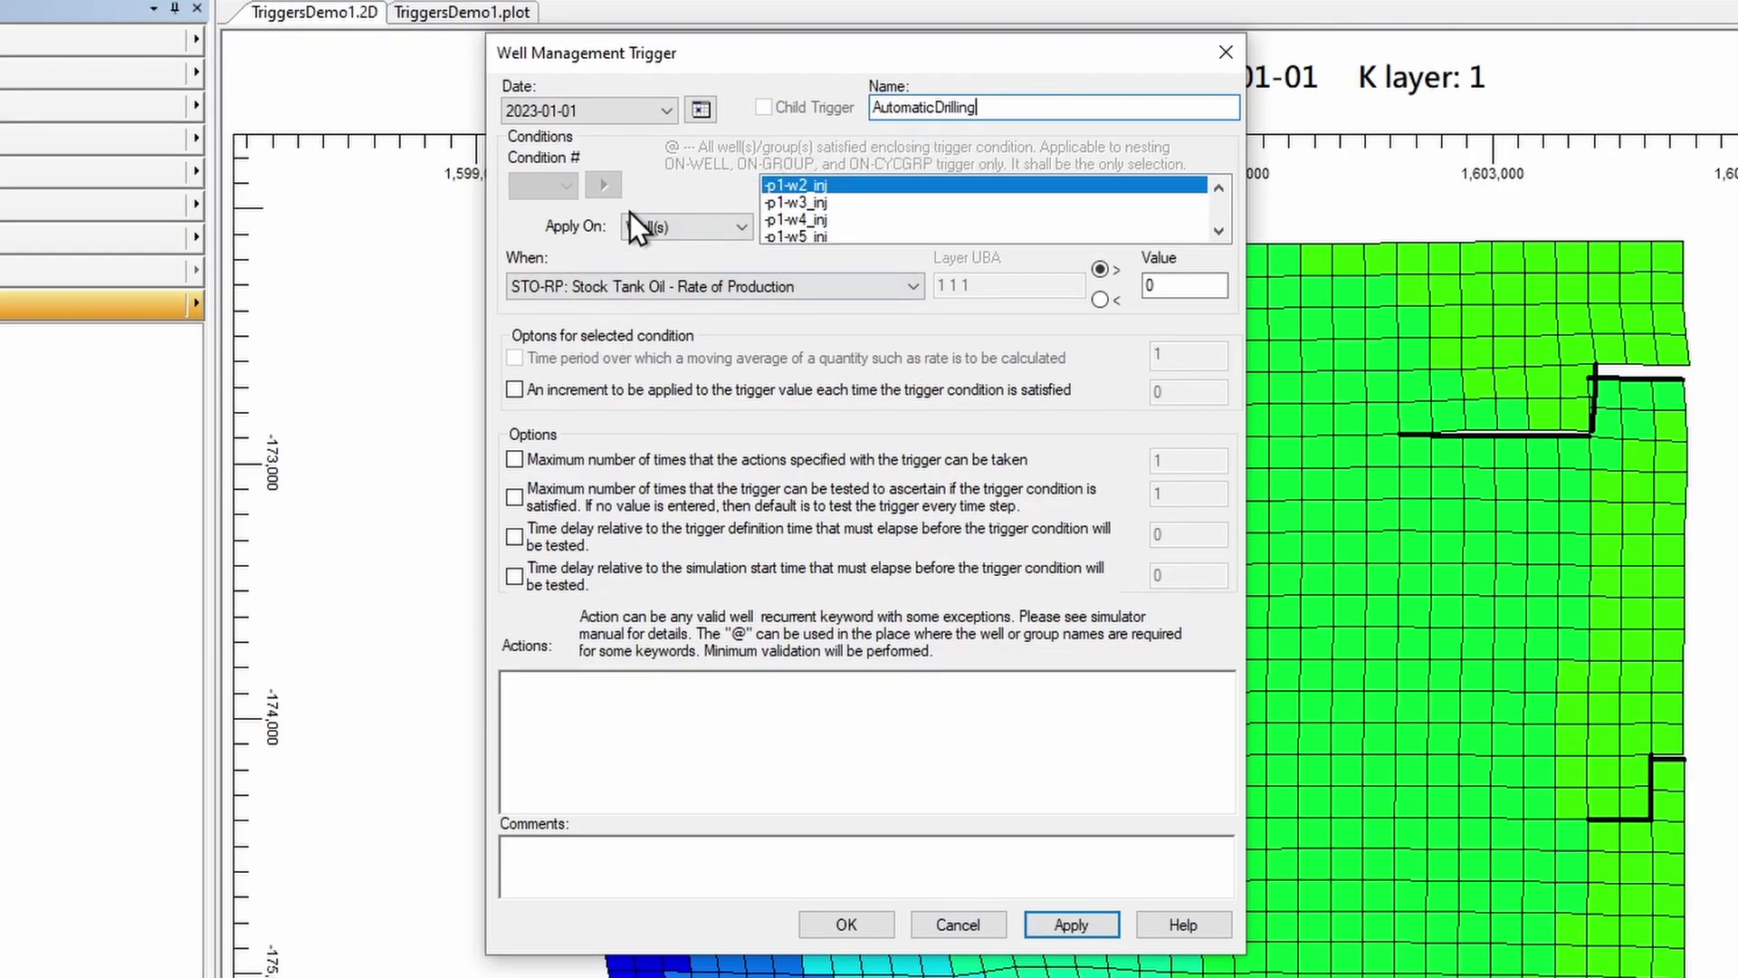
Make the trigger apply on elapsed time, firing when TIMSIM exceeds 90
{"action": "left_click", "coordinate": [657, 227]}
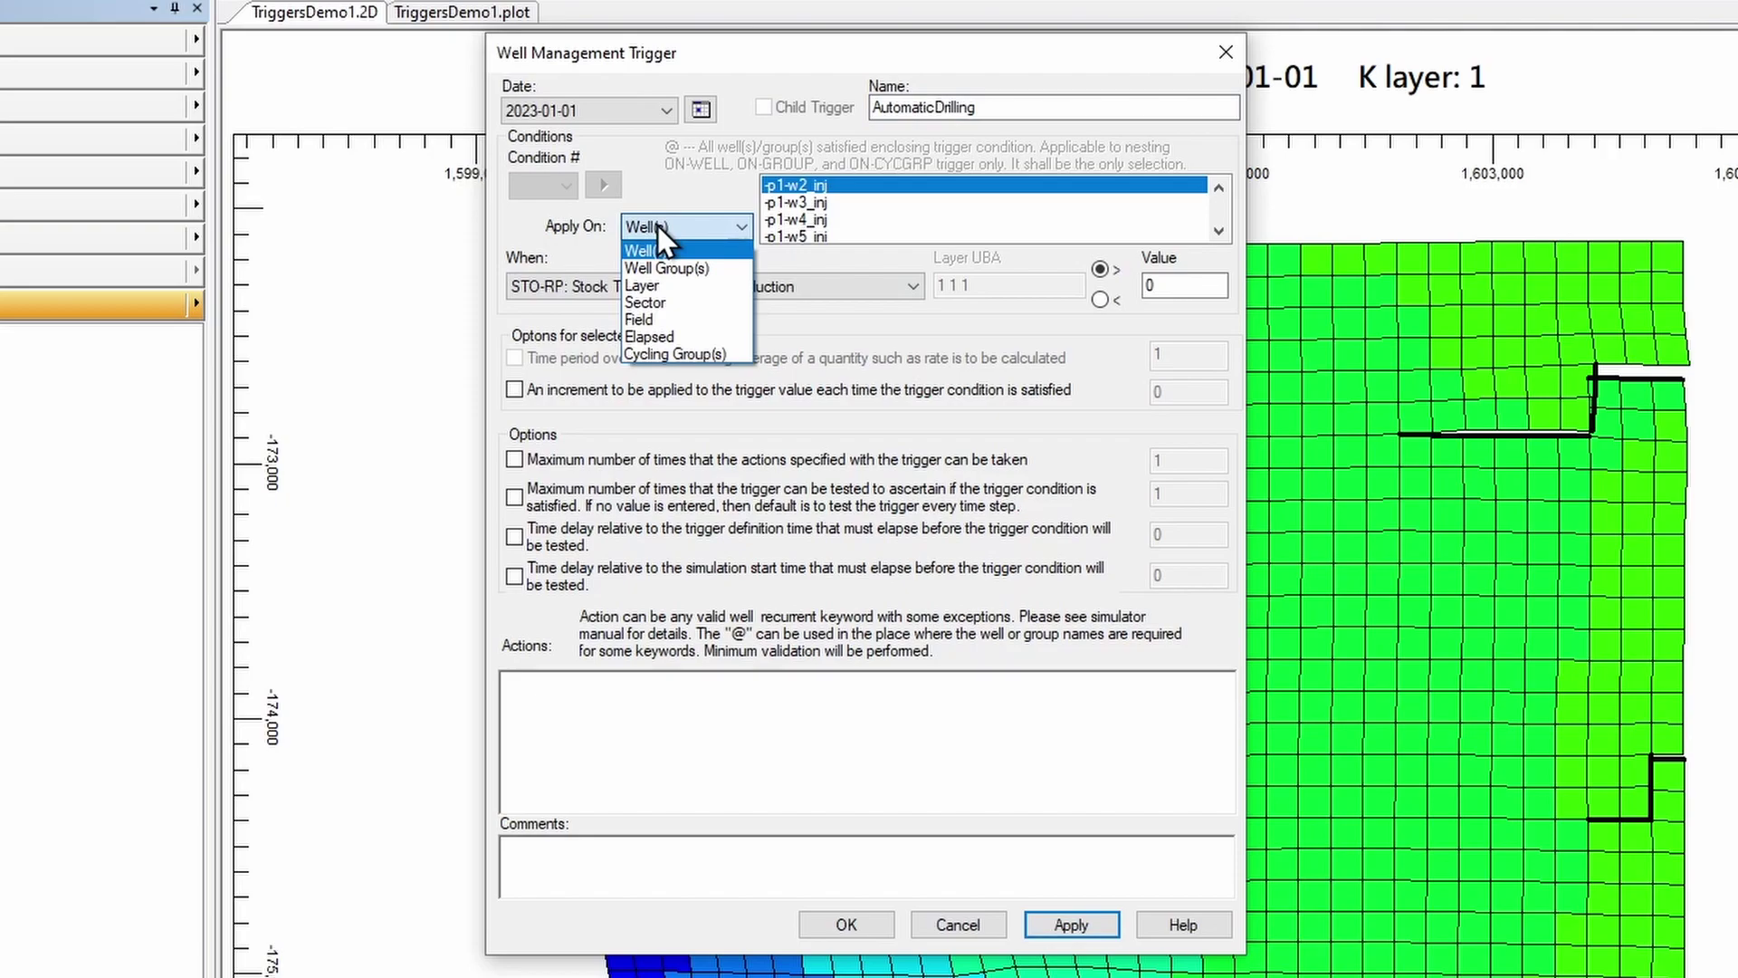
{"action": "left_click", "coordinate": [653, 338]}
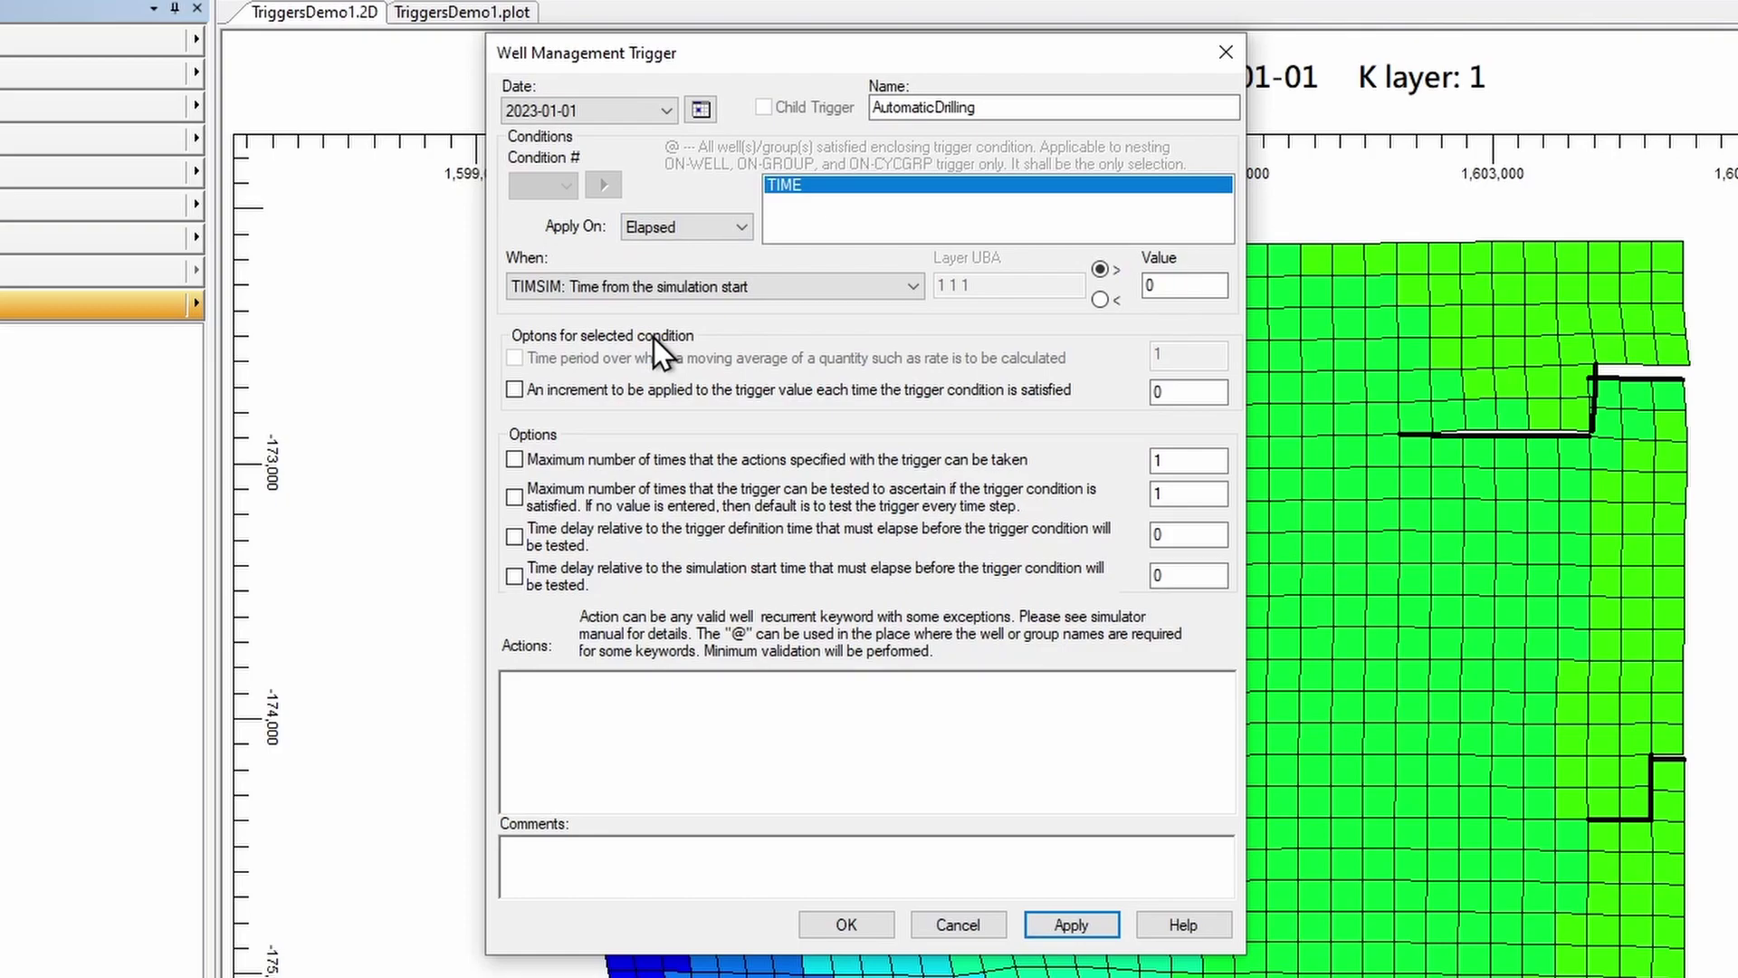
{"action": "left_click", "coordinate": [638, 284]}
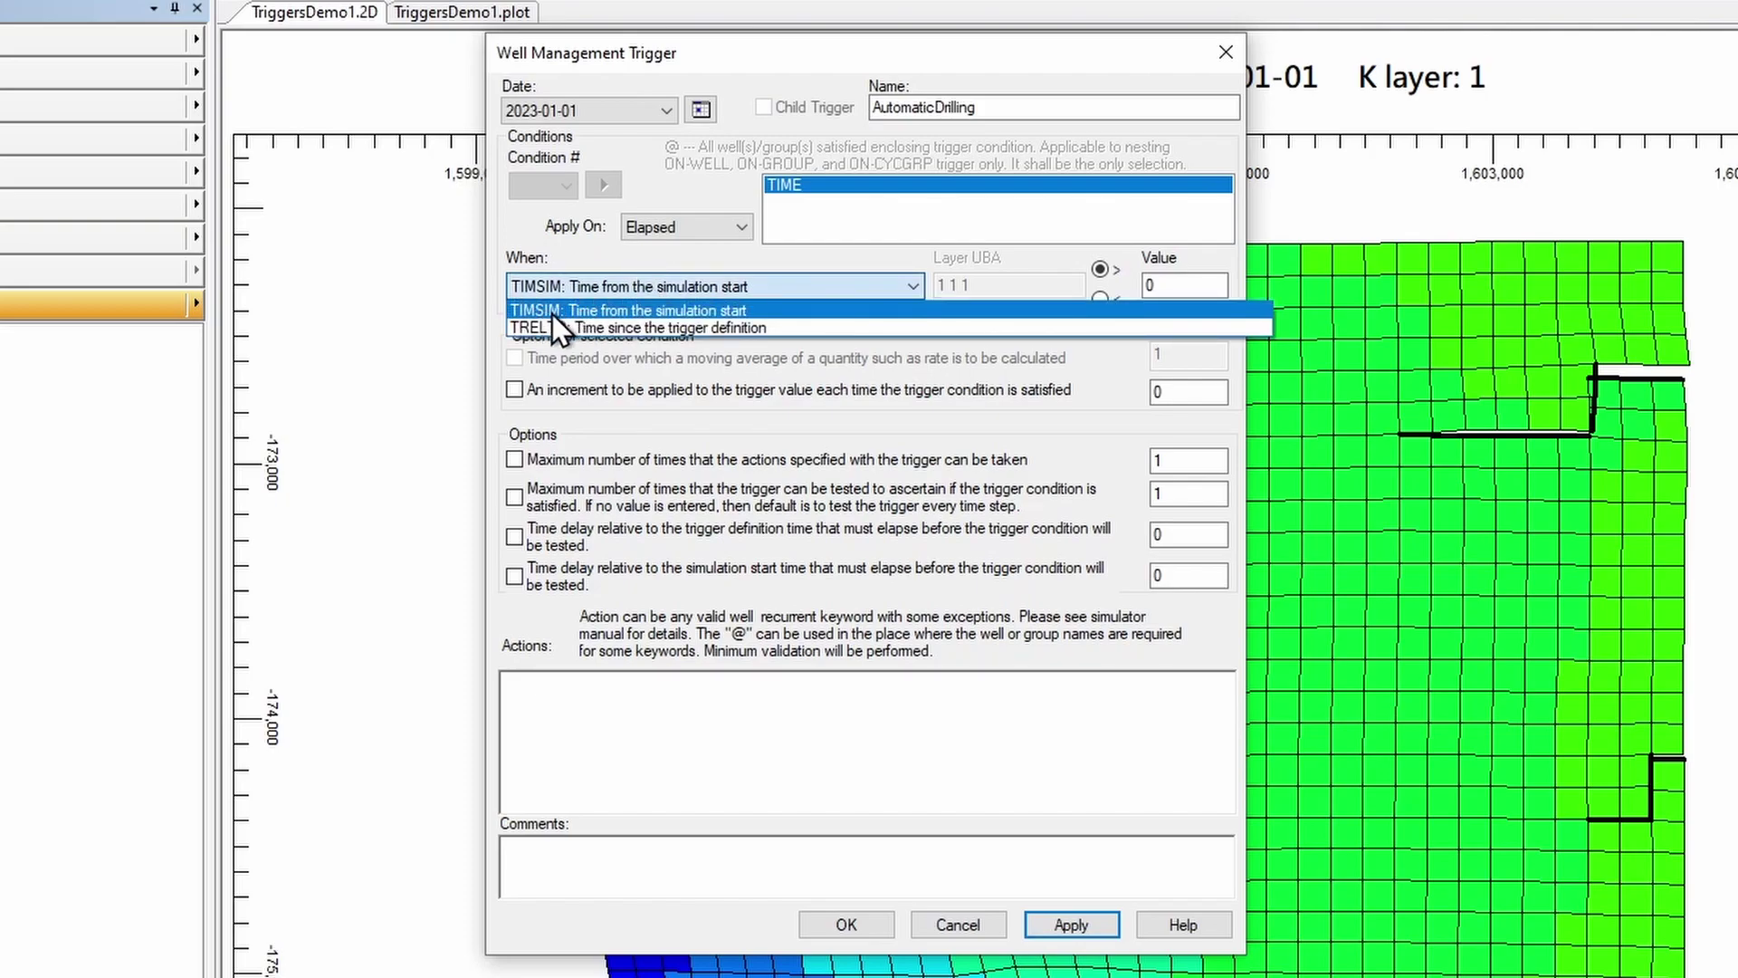
{"action": "left_click", "coordinate": [747, 315]}
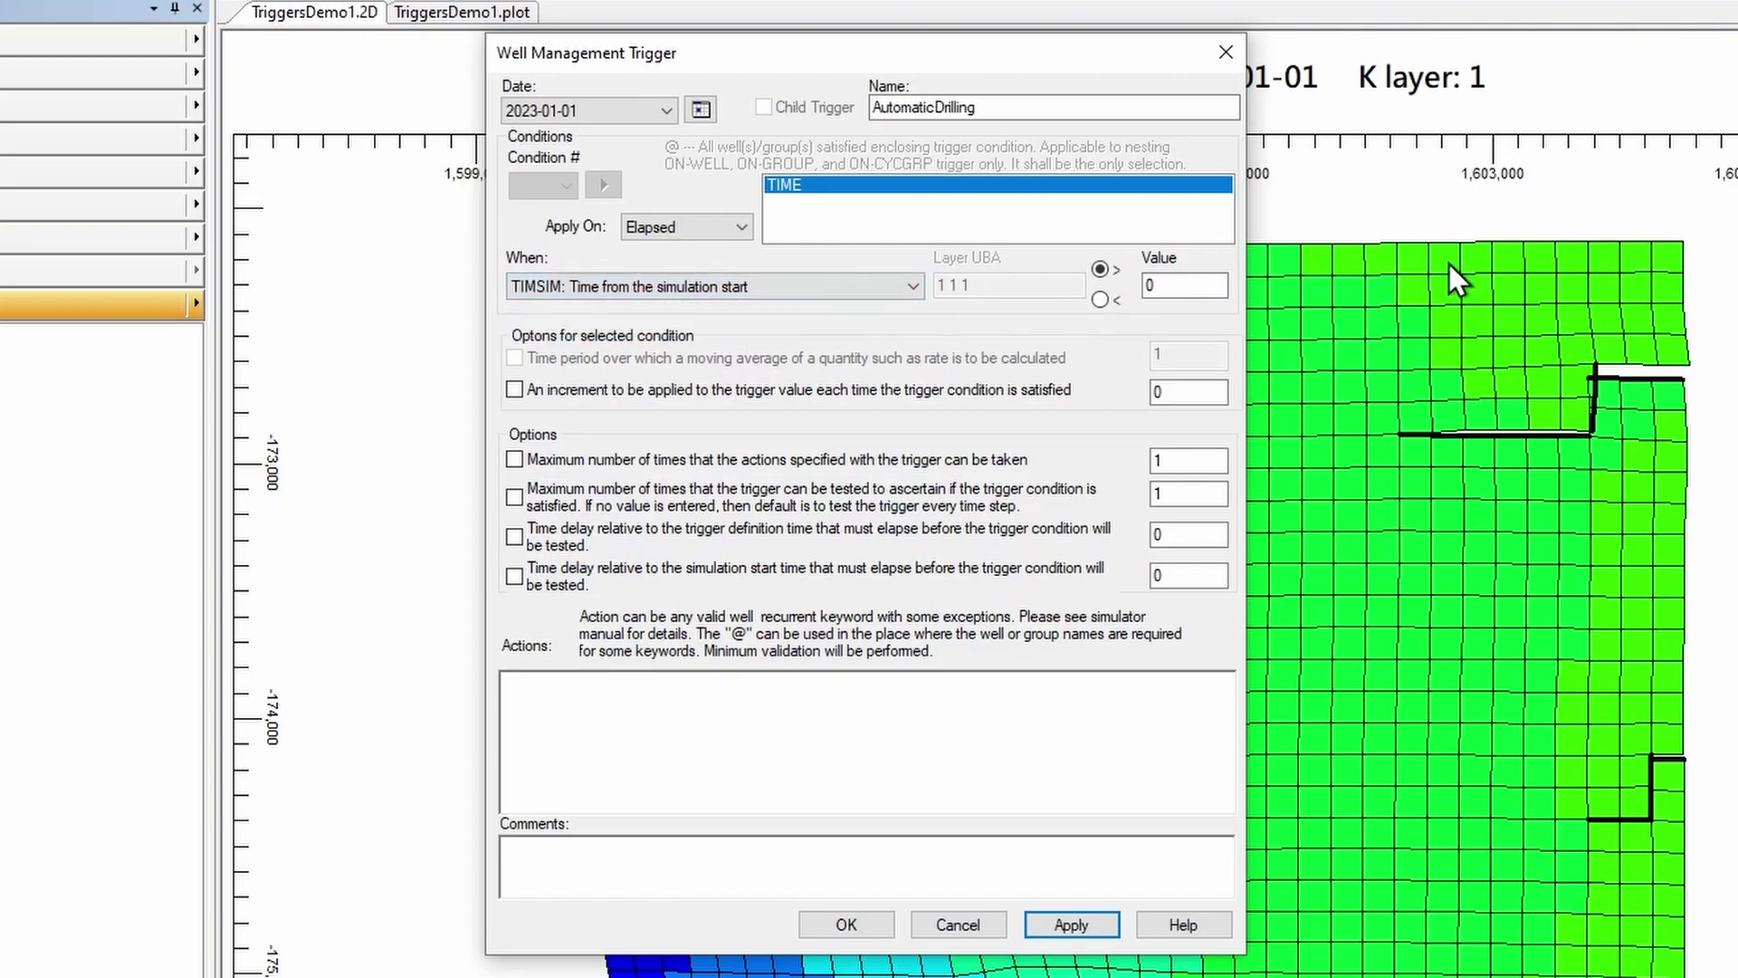
{"action": "double_click", "coordinate": [1157, 285]}
{"action": "key", "text": "BackSpace"}
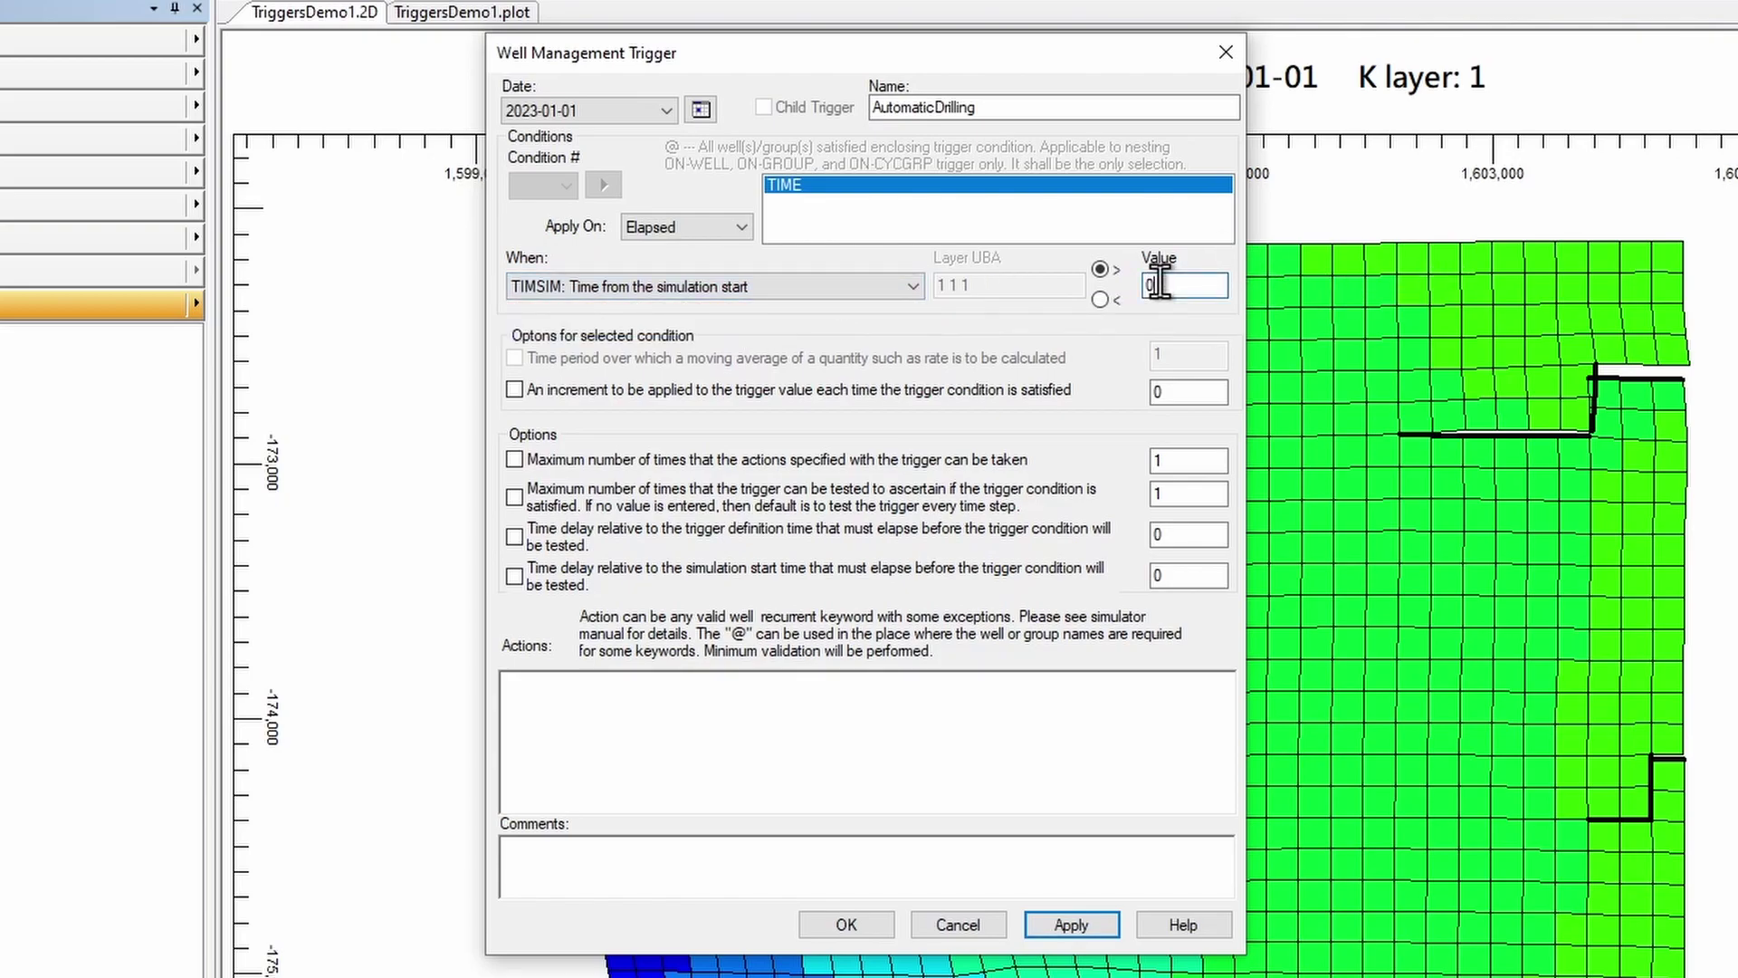
{"action": "type", "text": "90"}
Paste the GTARGET, DRILLQ, DRILLT and GAPPOR actions into the trigger and apply it
{"action": "left_click", "coordinate": [760, 712]}
{"action": "type", "text": "GTARGET STO 1500.0  DRILLQ 'P1-w1' 'P1-w2' 'P1-w3' 'P1-w4' 'P1-w5'  DRILLT 15.000000 0.000000  GAPPOR 'FIELD' AUTODRILL ON"}
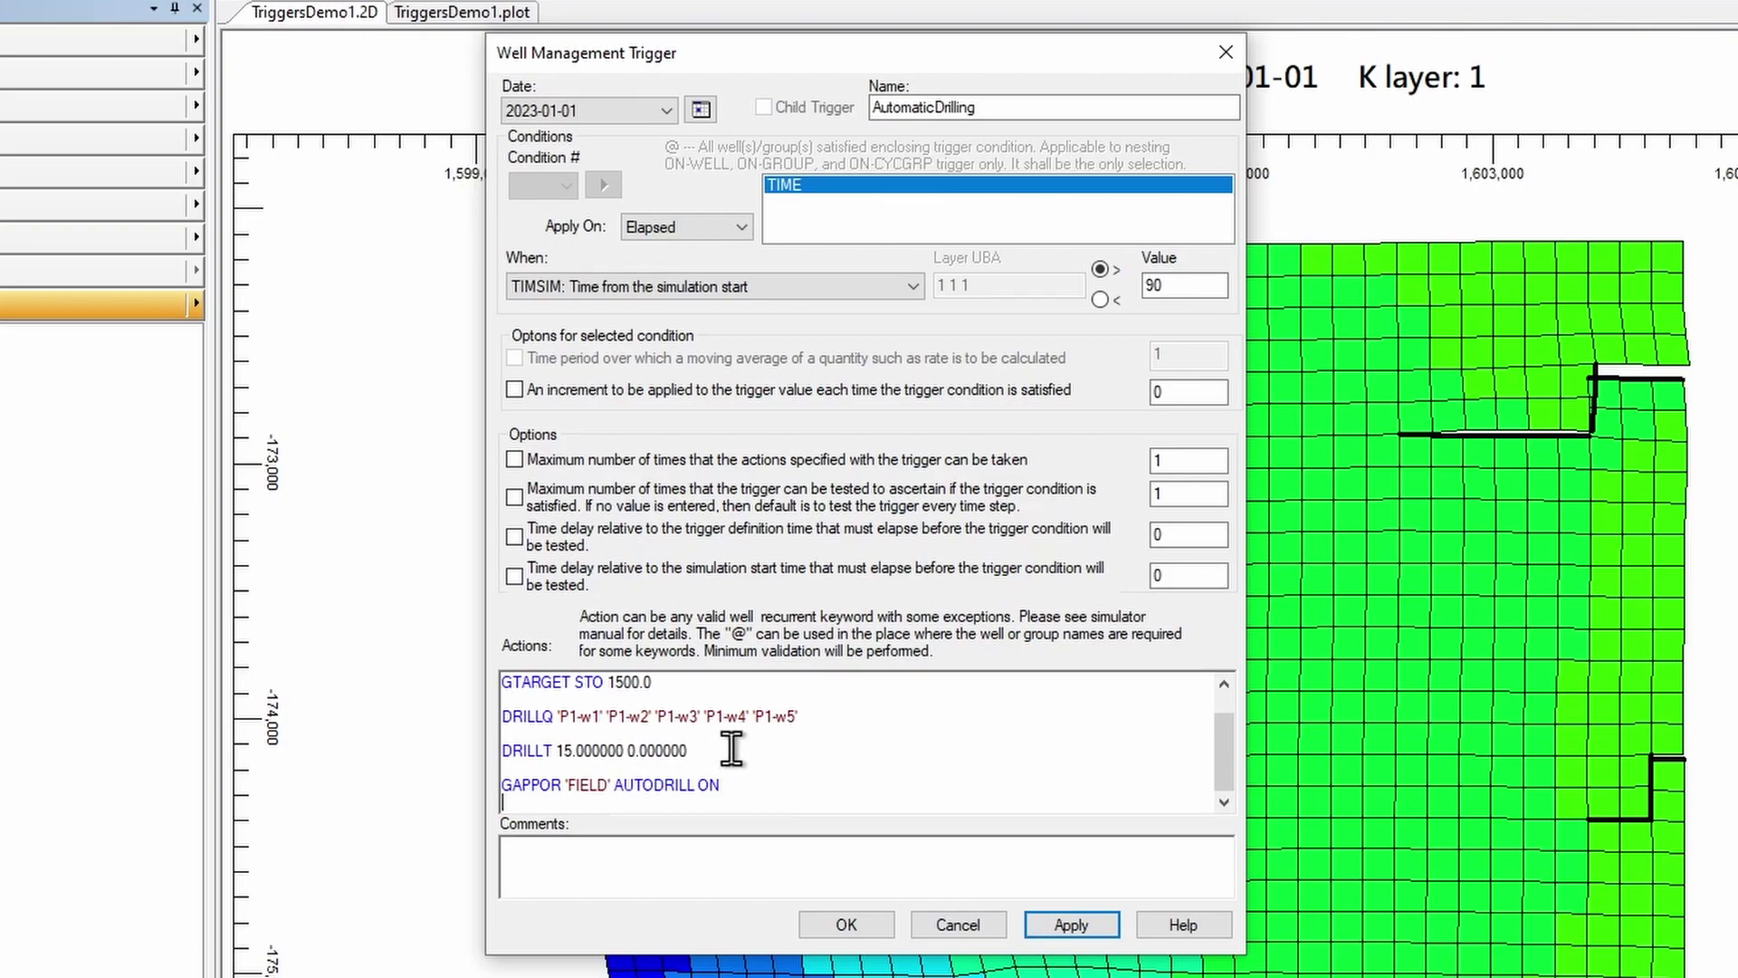
{"action": "left_click", "coordinate": [1074, 932]}
Save the TriggersDemo1 dataset and start its STARS simulation run
{"action": "left_click", "coordinate": [830, 931]}
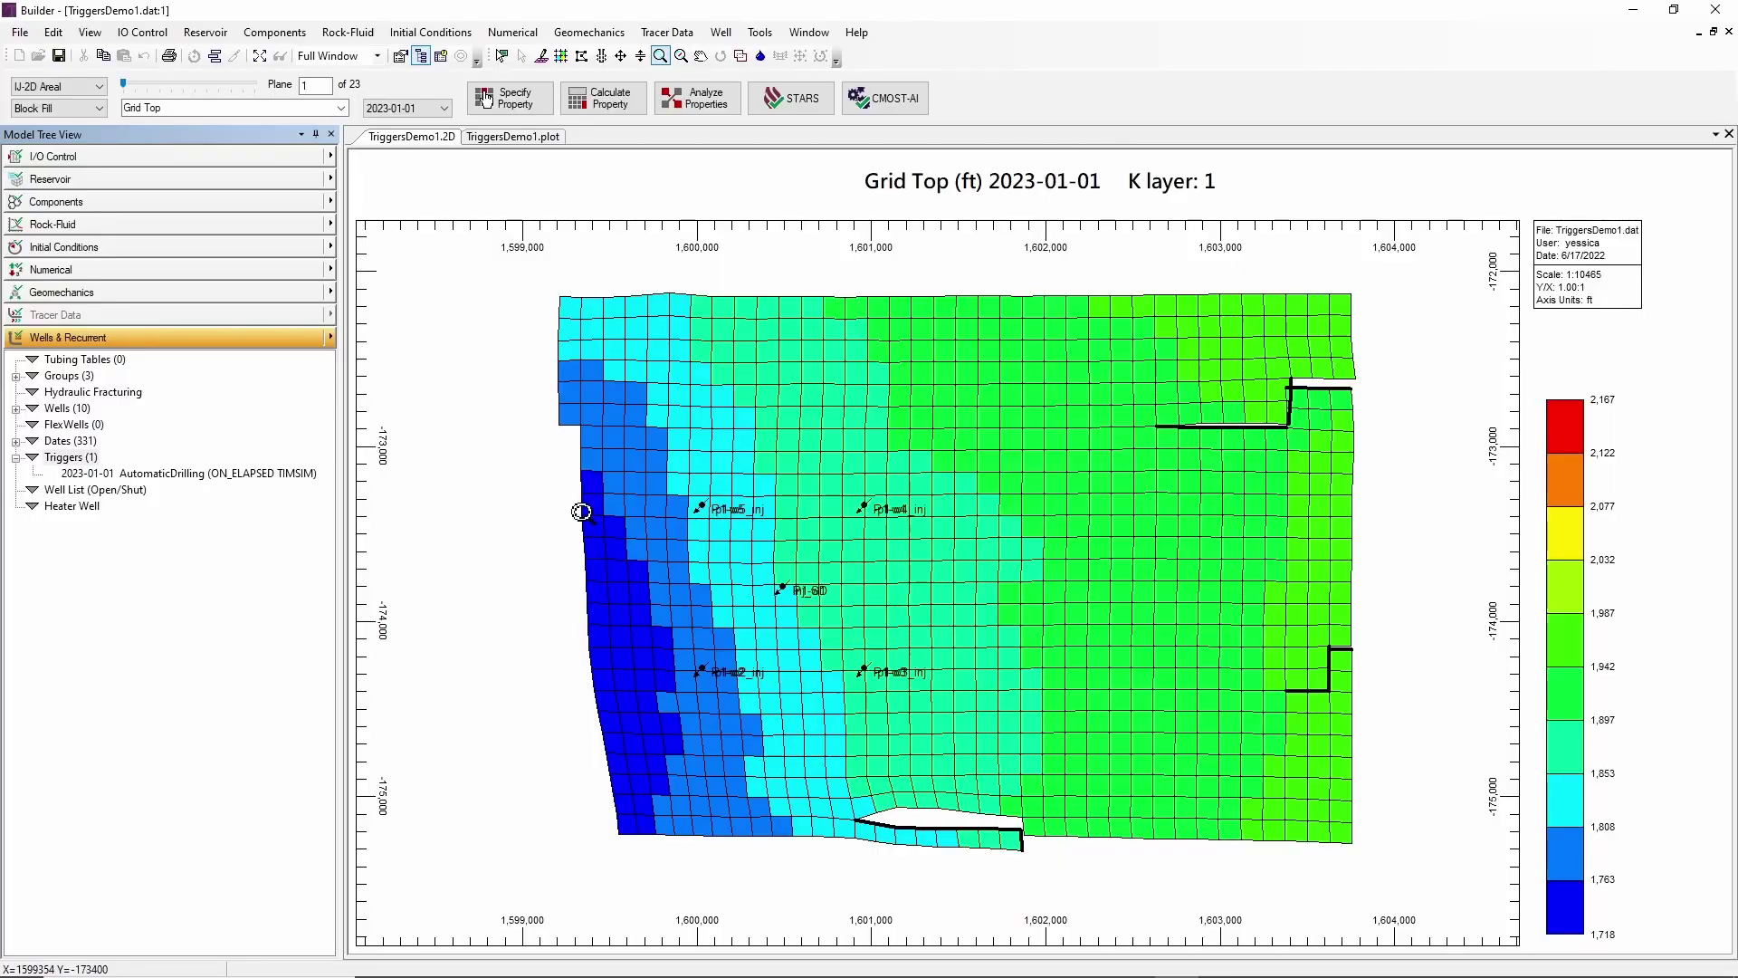
{"action": "left_click", "coordinate": [58, 55]}
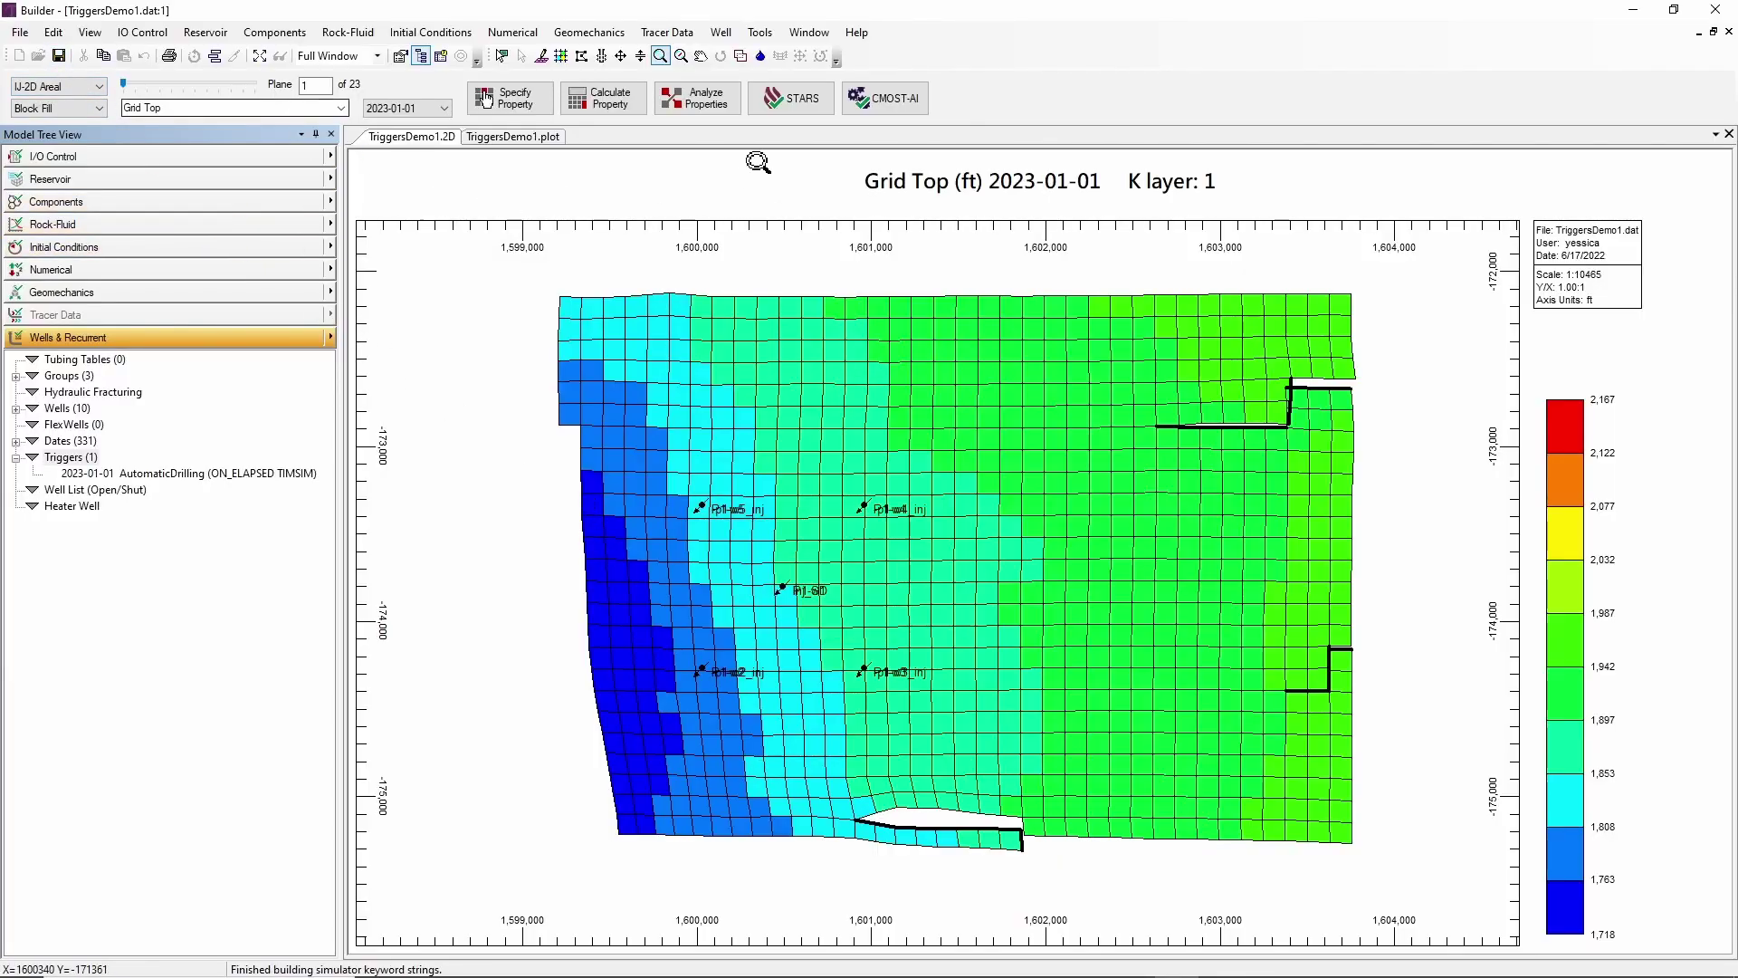
{"action": "left_click", "coordinate": [800, 114]}
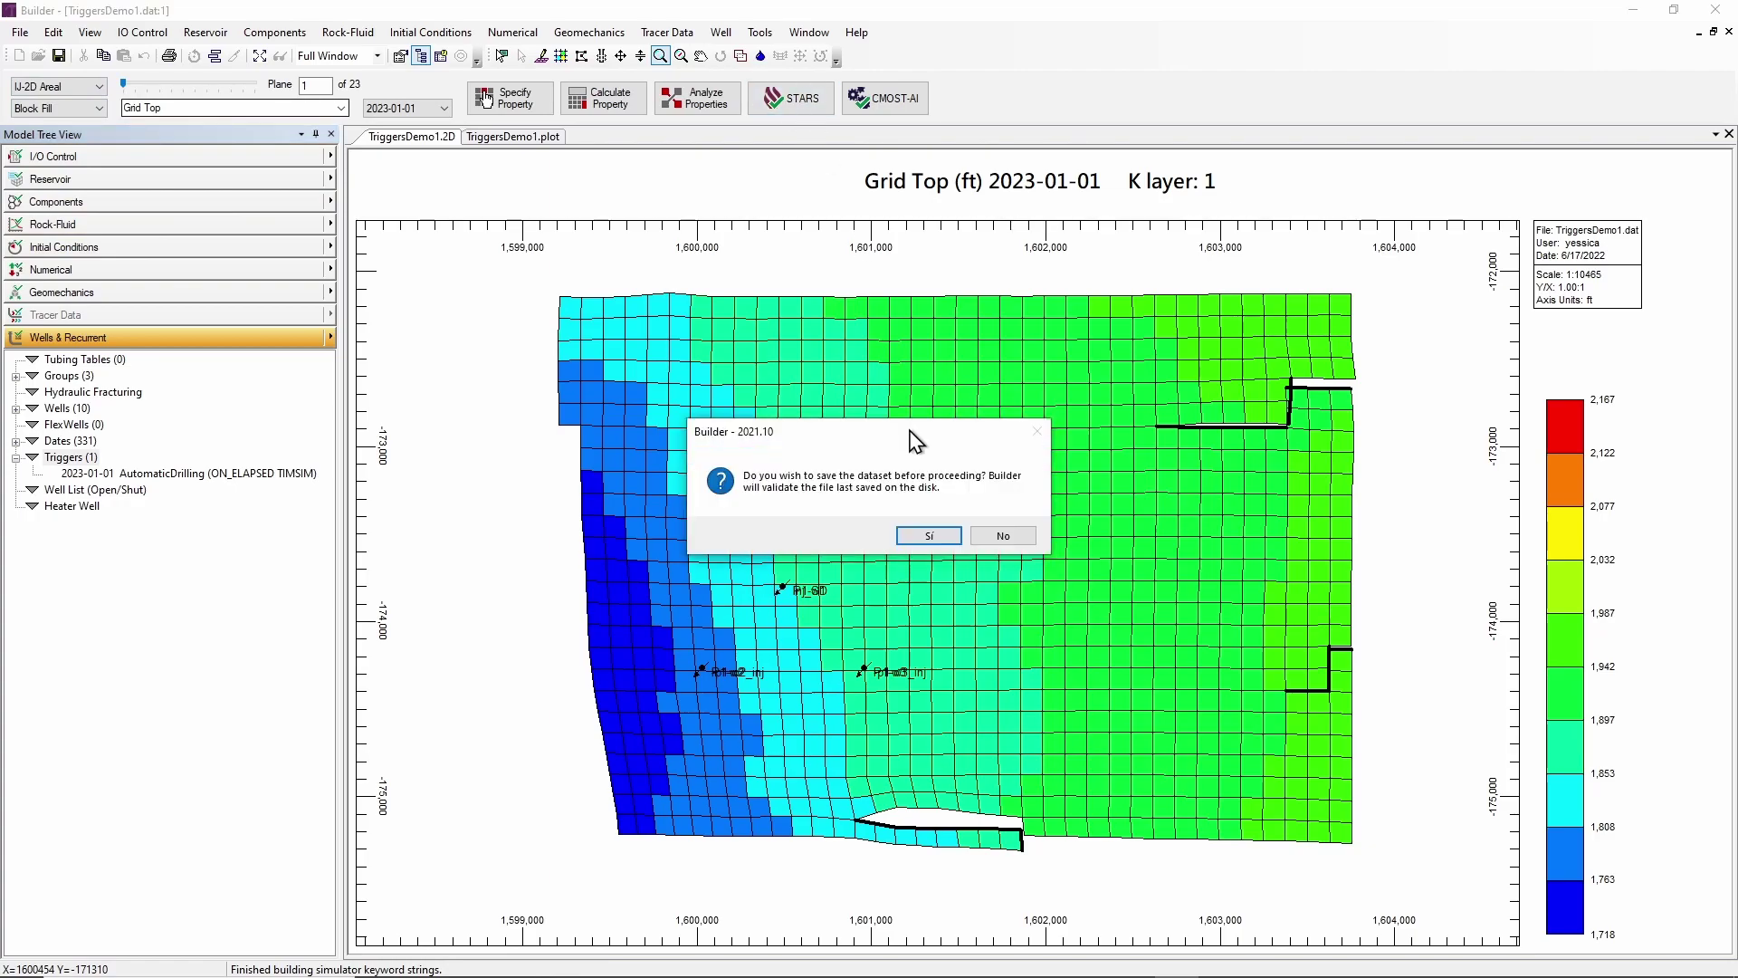
{"action": "left_click", "coordinate": [933, 535]}
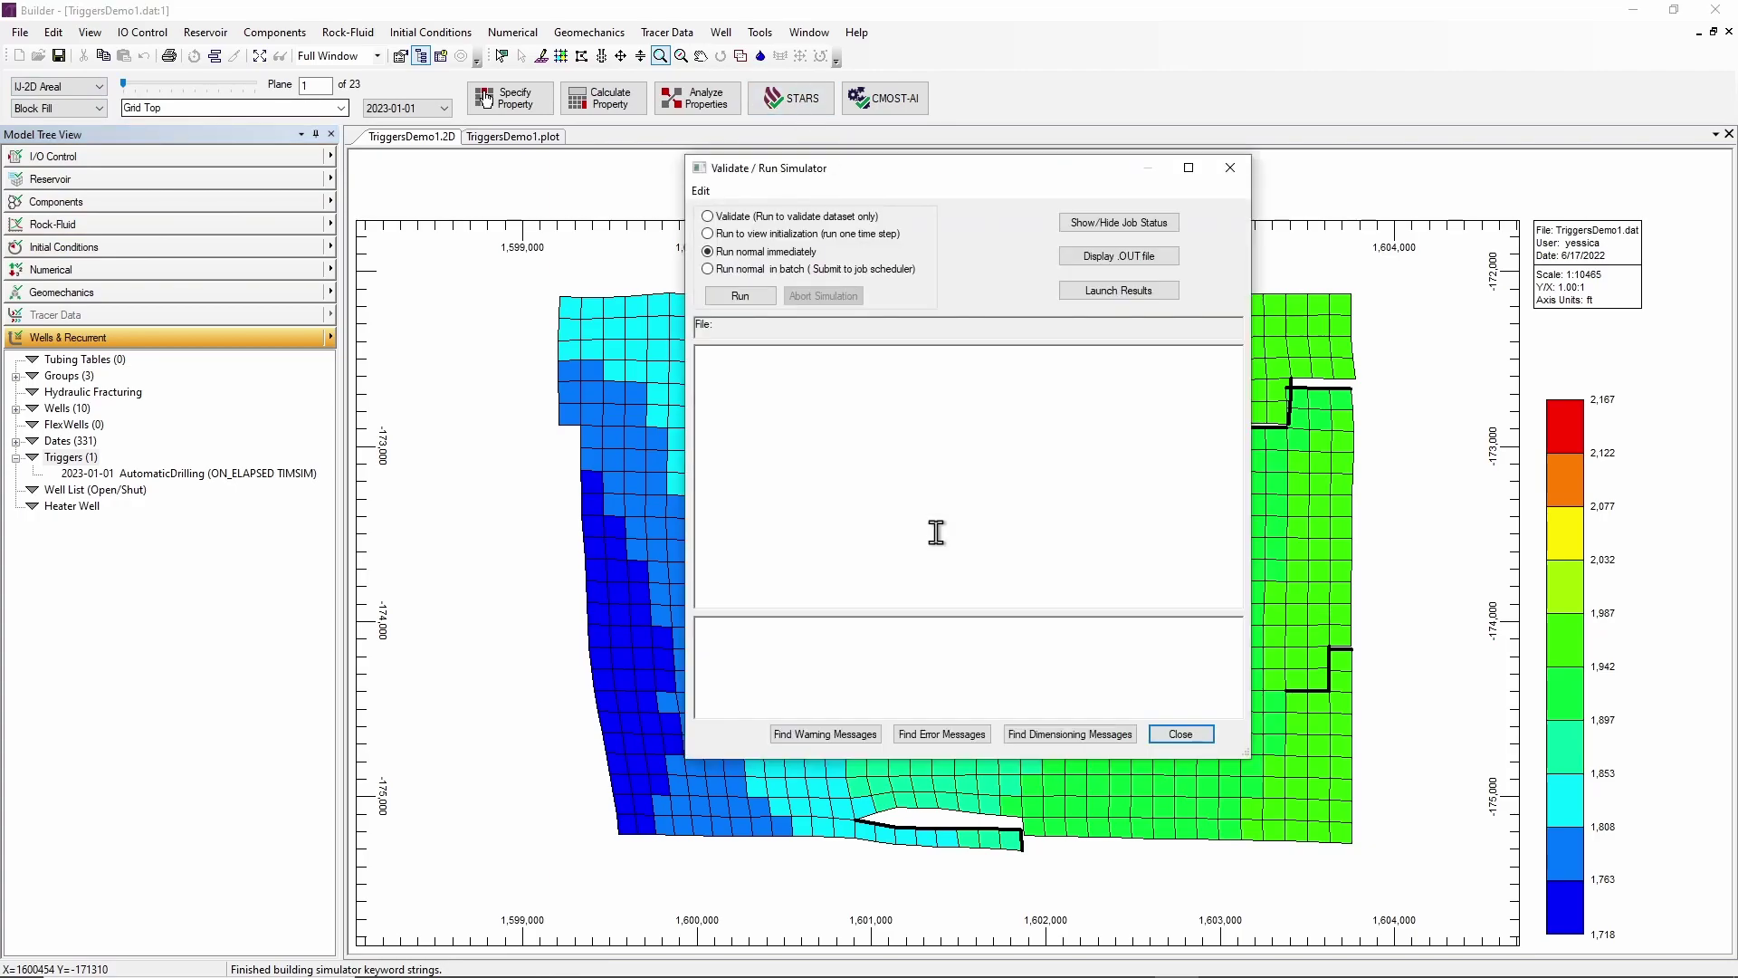
{"action": "left_click", "coordinate": [741, 295]}
{"action": "left_click", "coordinate": [739, 296]}
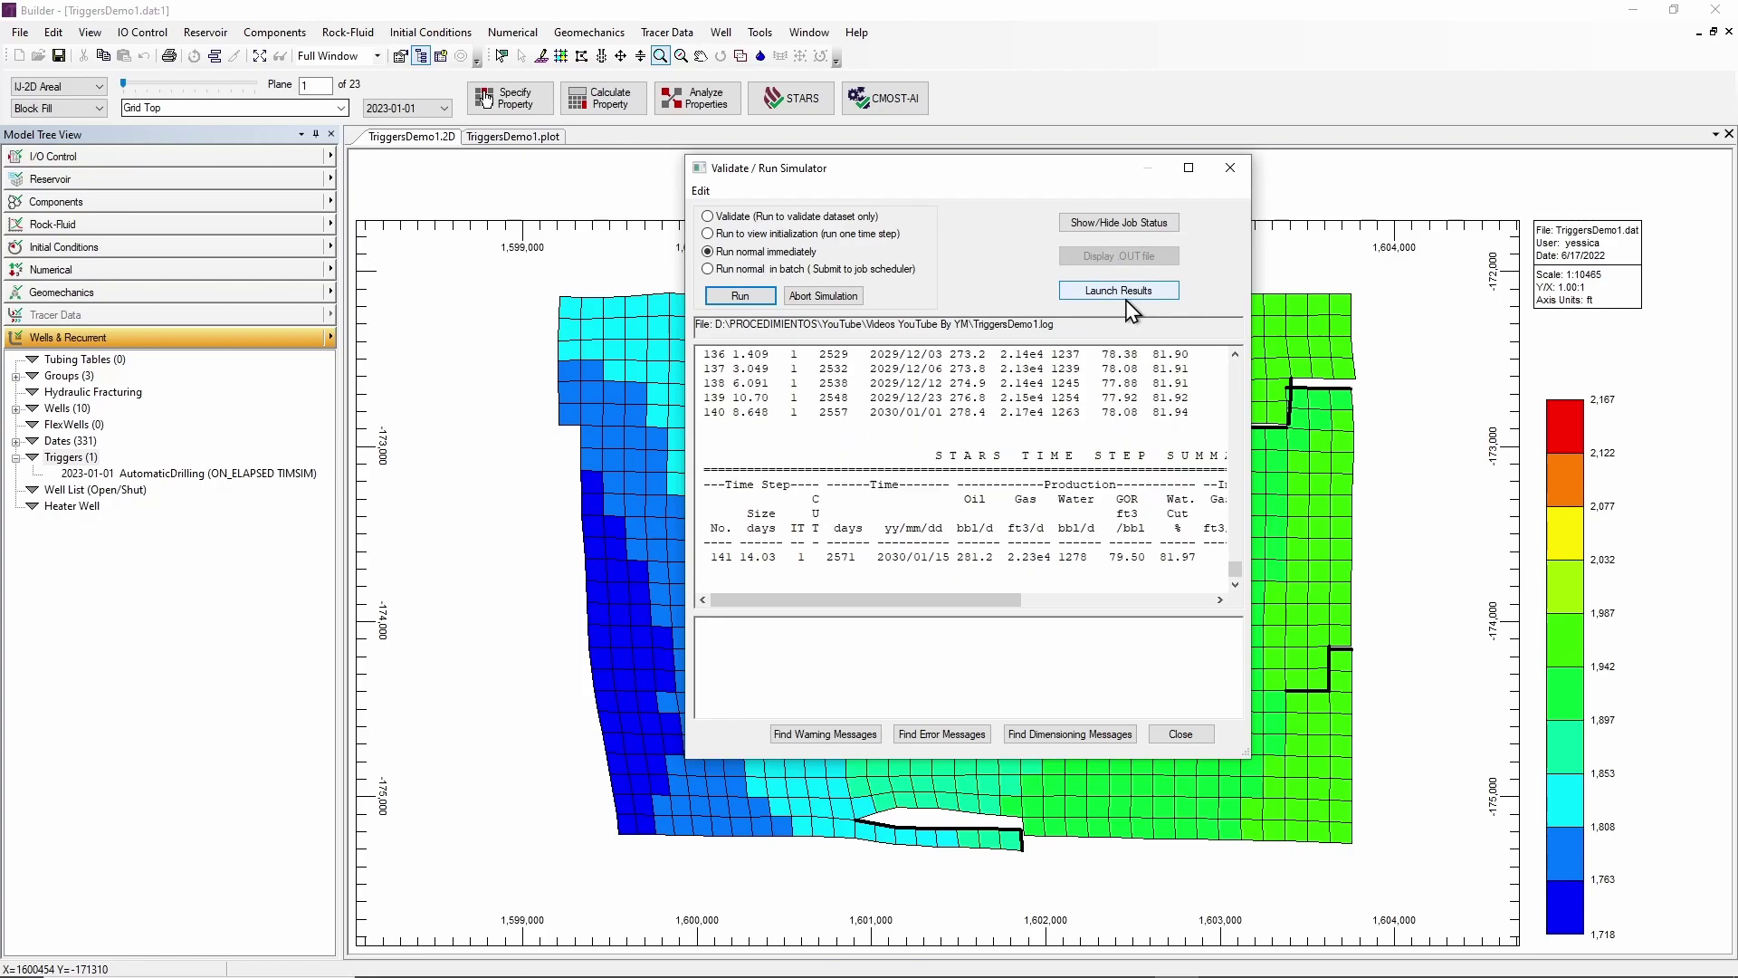
Plot Oil Rate SC for producers P1-w1 to P1-w5 from TriggersDemo1.sr3 on a new plot
{"action": "left_click", "coordinate": [1119, 290]}
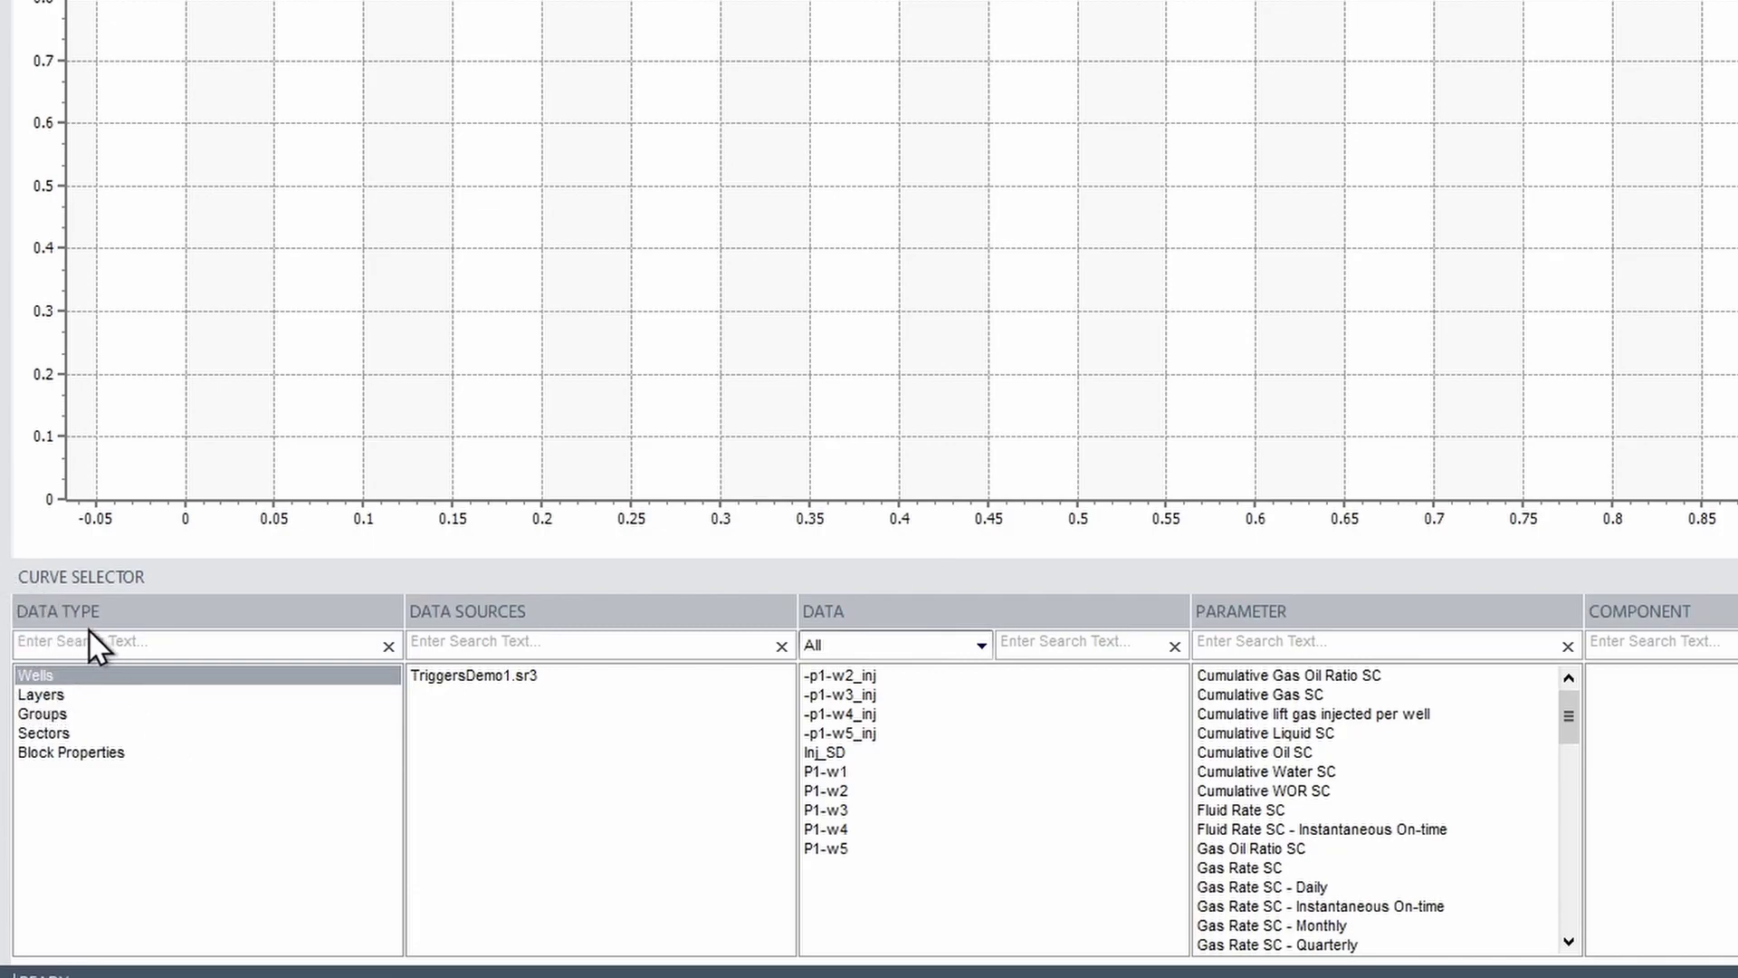
{"action": "left_click", "coordinate": [480, 682]}
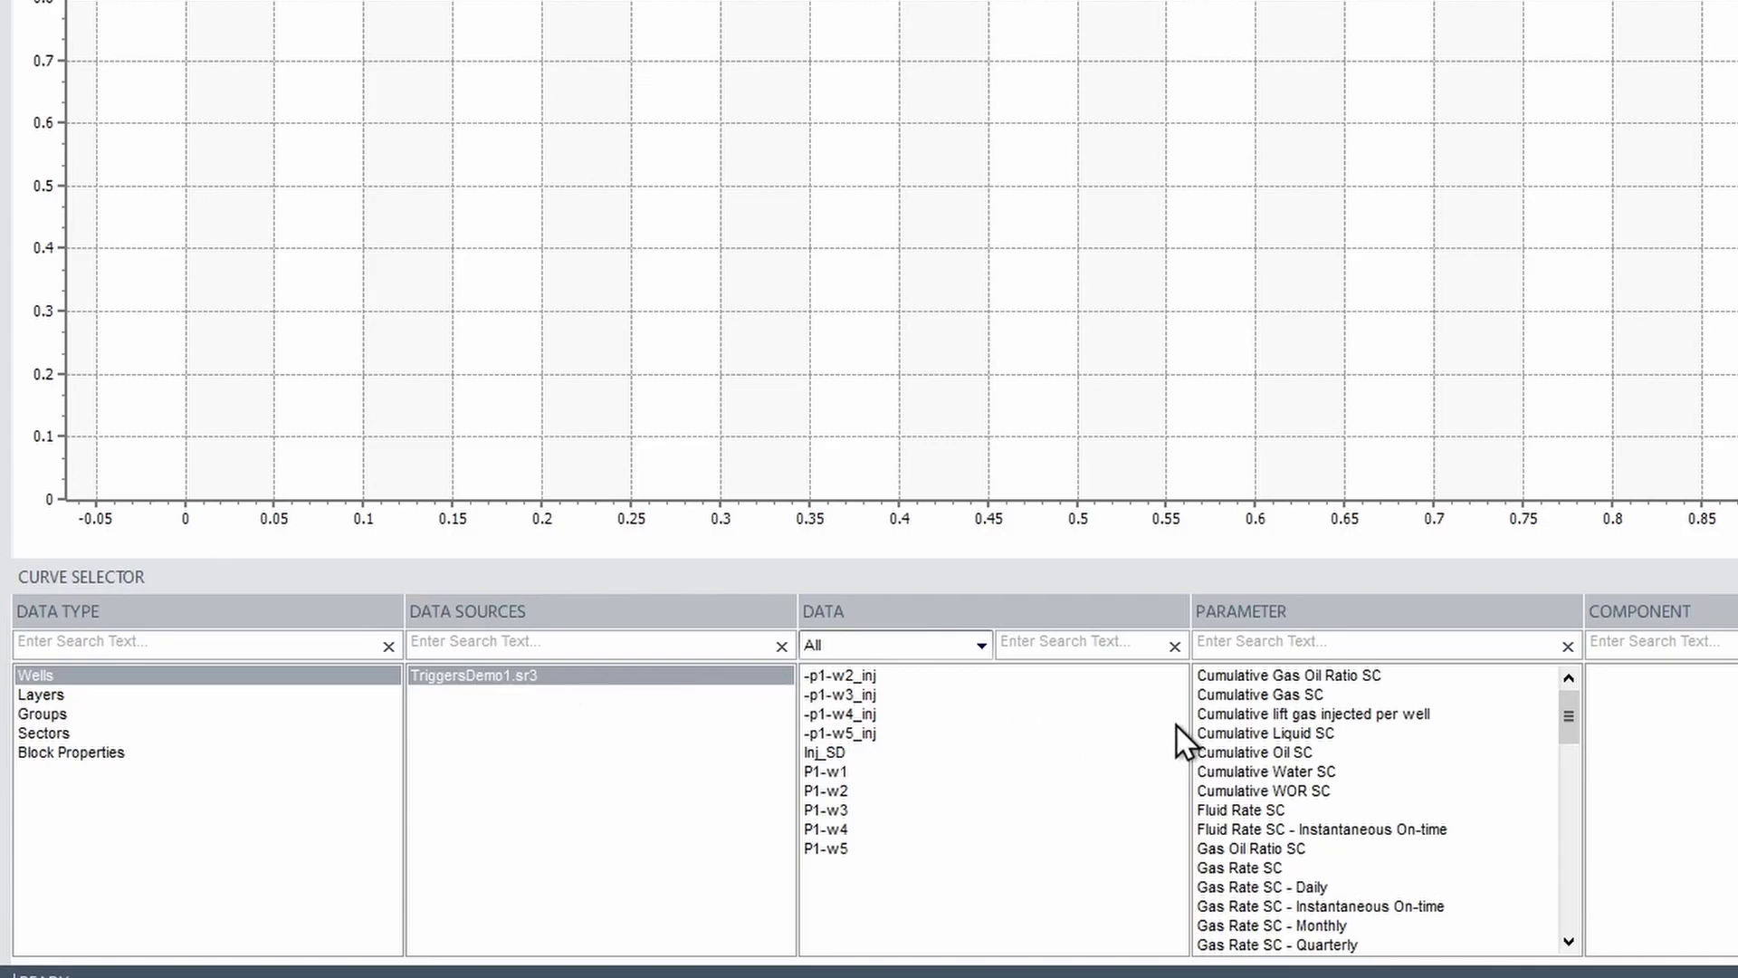
{"action": "left_click", "coordinate": [978, 645]}
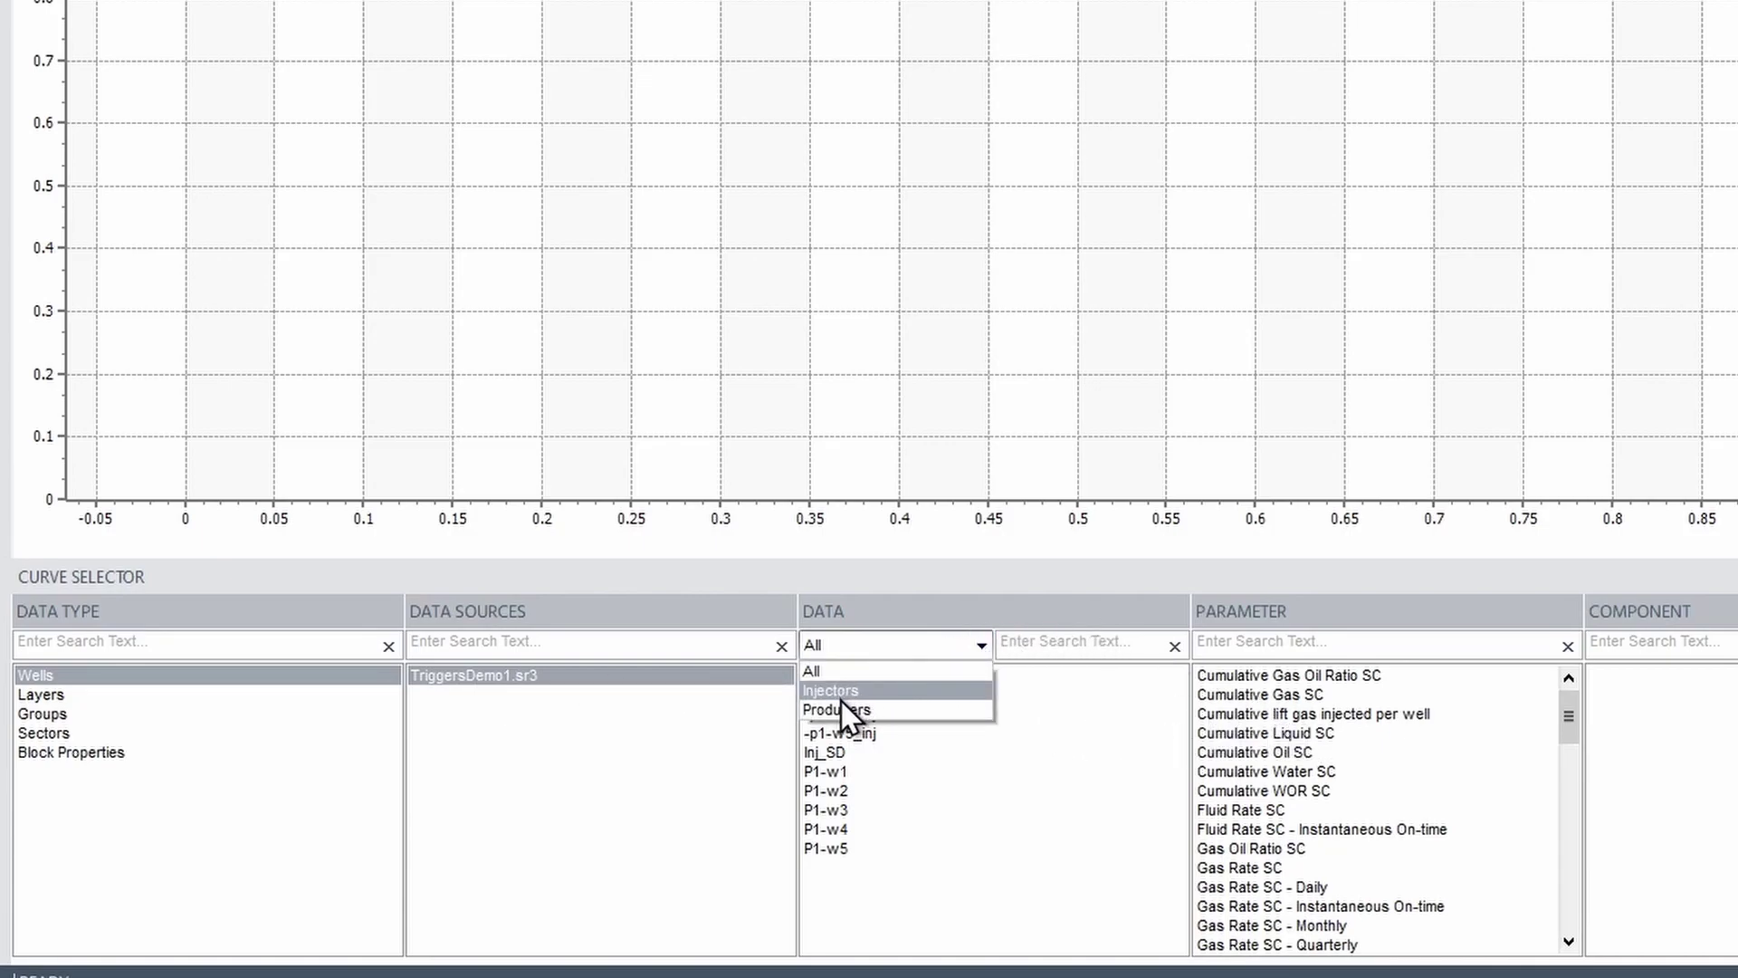
{"action": "left_click", "coordinate": [839, 707]}
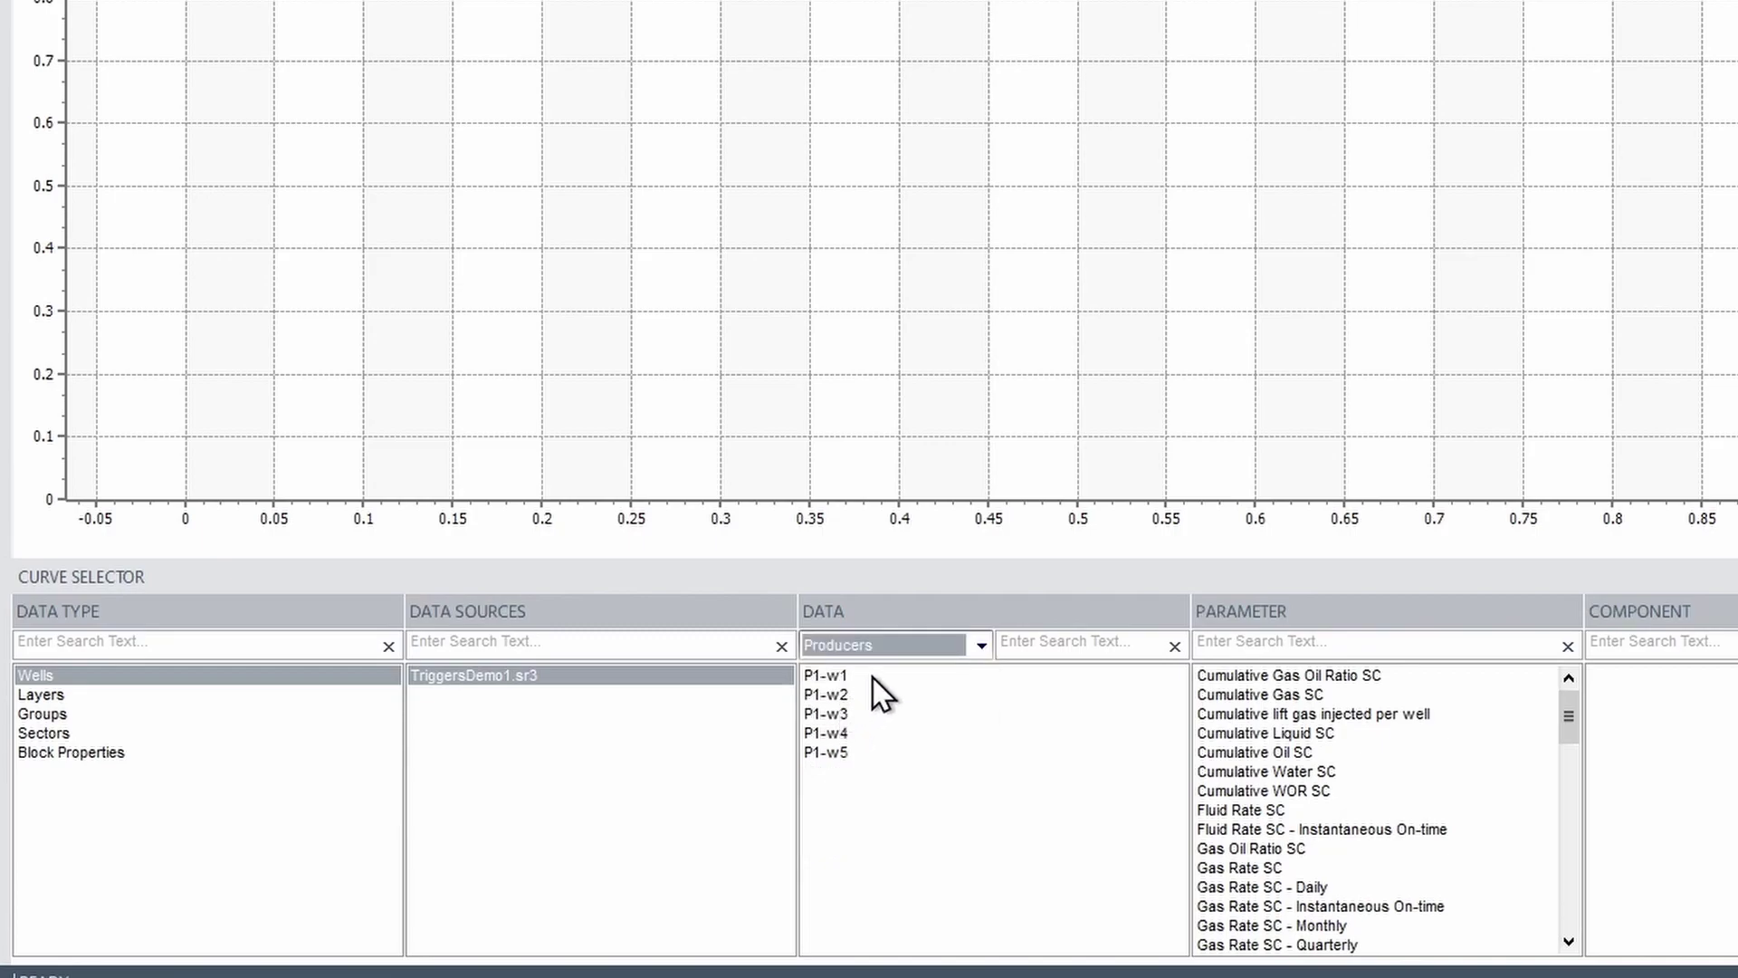
{"action": "left_click", "coordinate": [871, 675]}
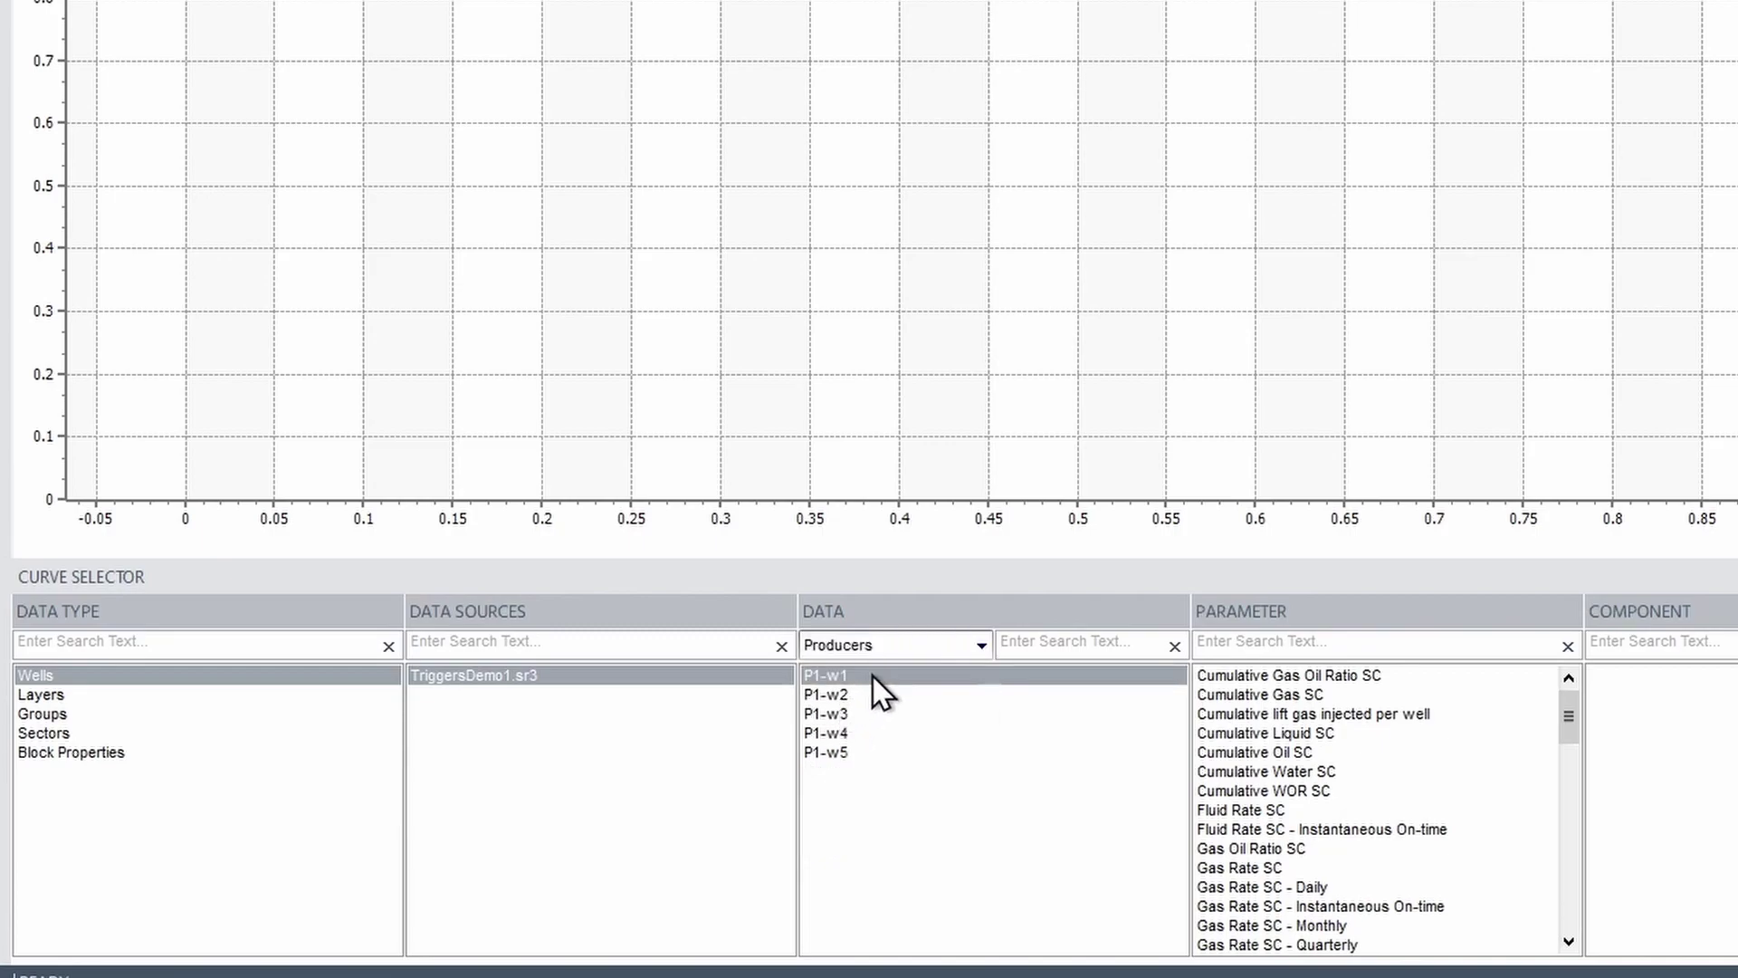
{"action": "left_click", "coordinate": [871, 758], "text": "shift"}
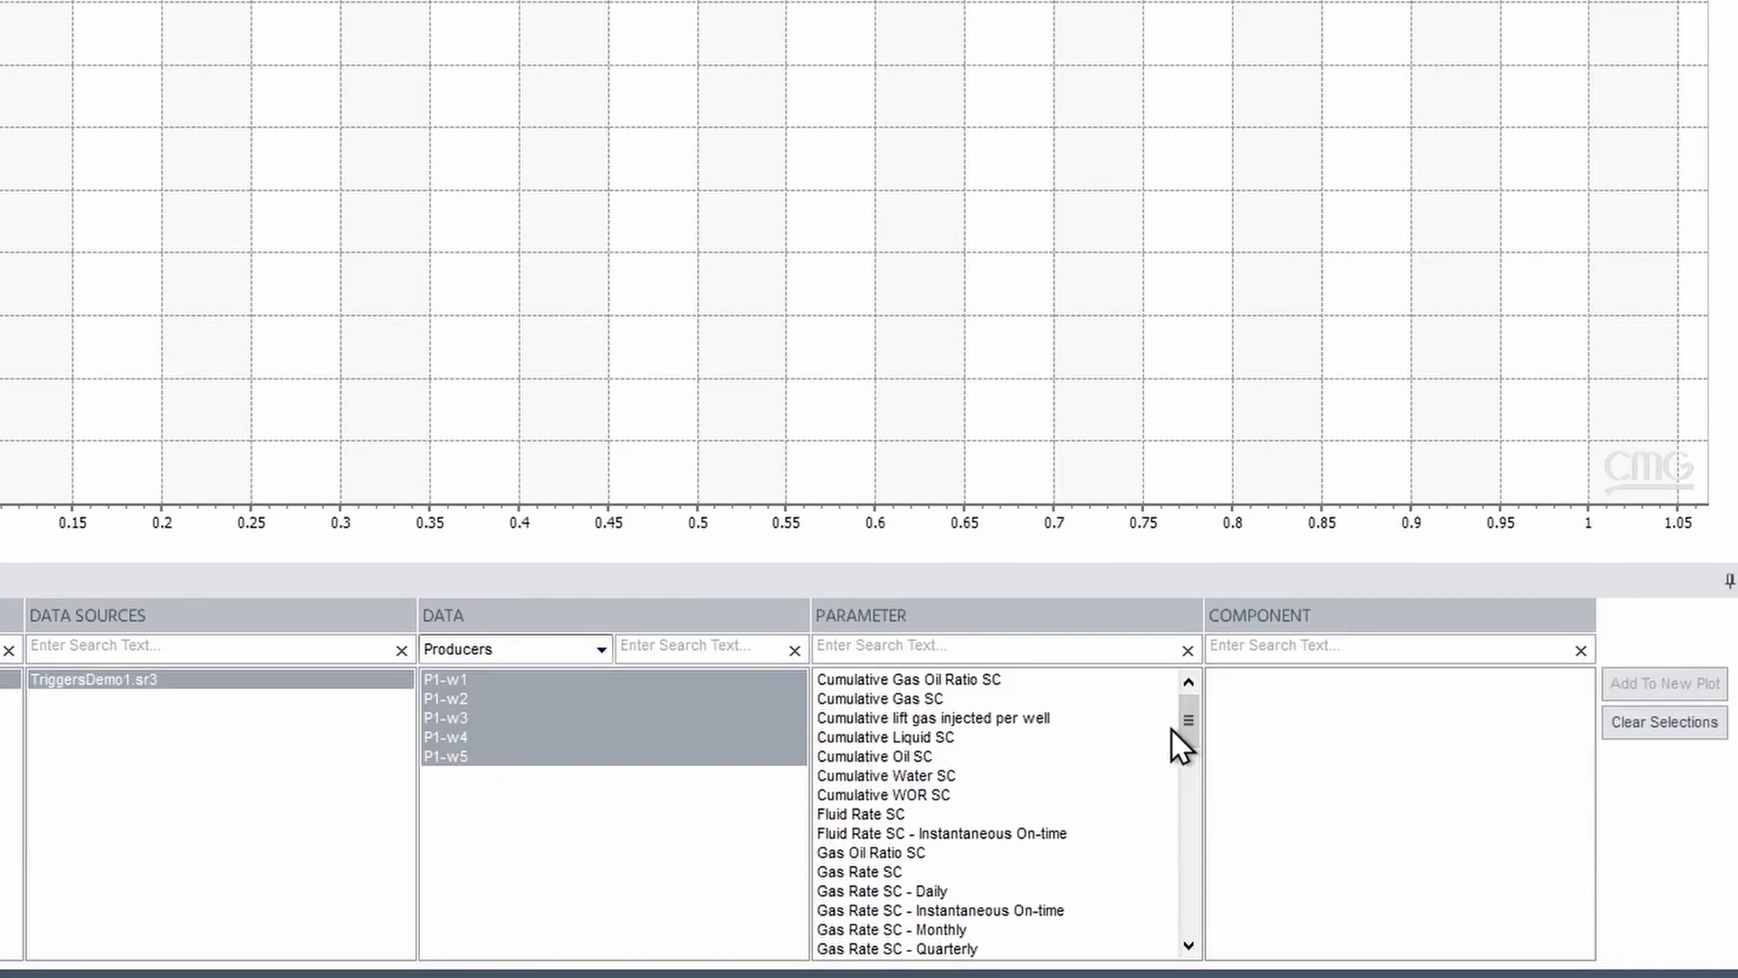
{"action": "left_click_drag", "start_coordinate": [1194, 721], "coordinate": [1203, 817]}
{"action": "left_click", "coordinate": [857, 775]}
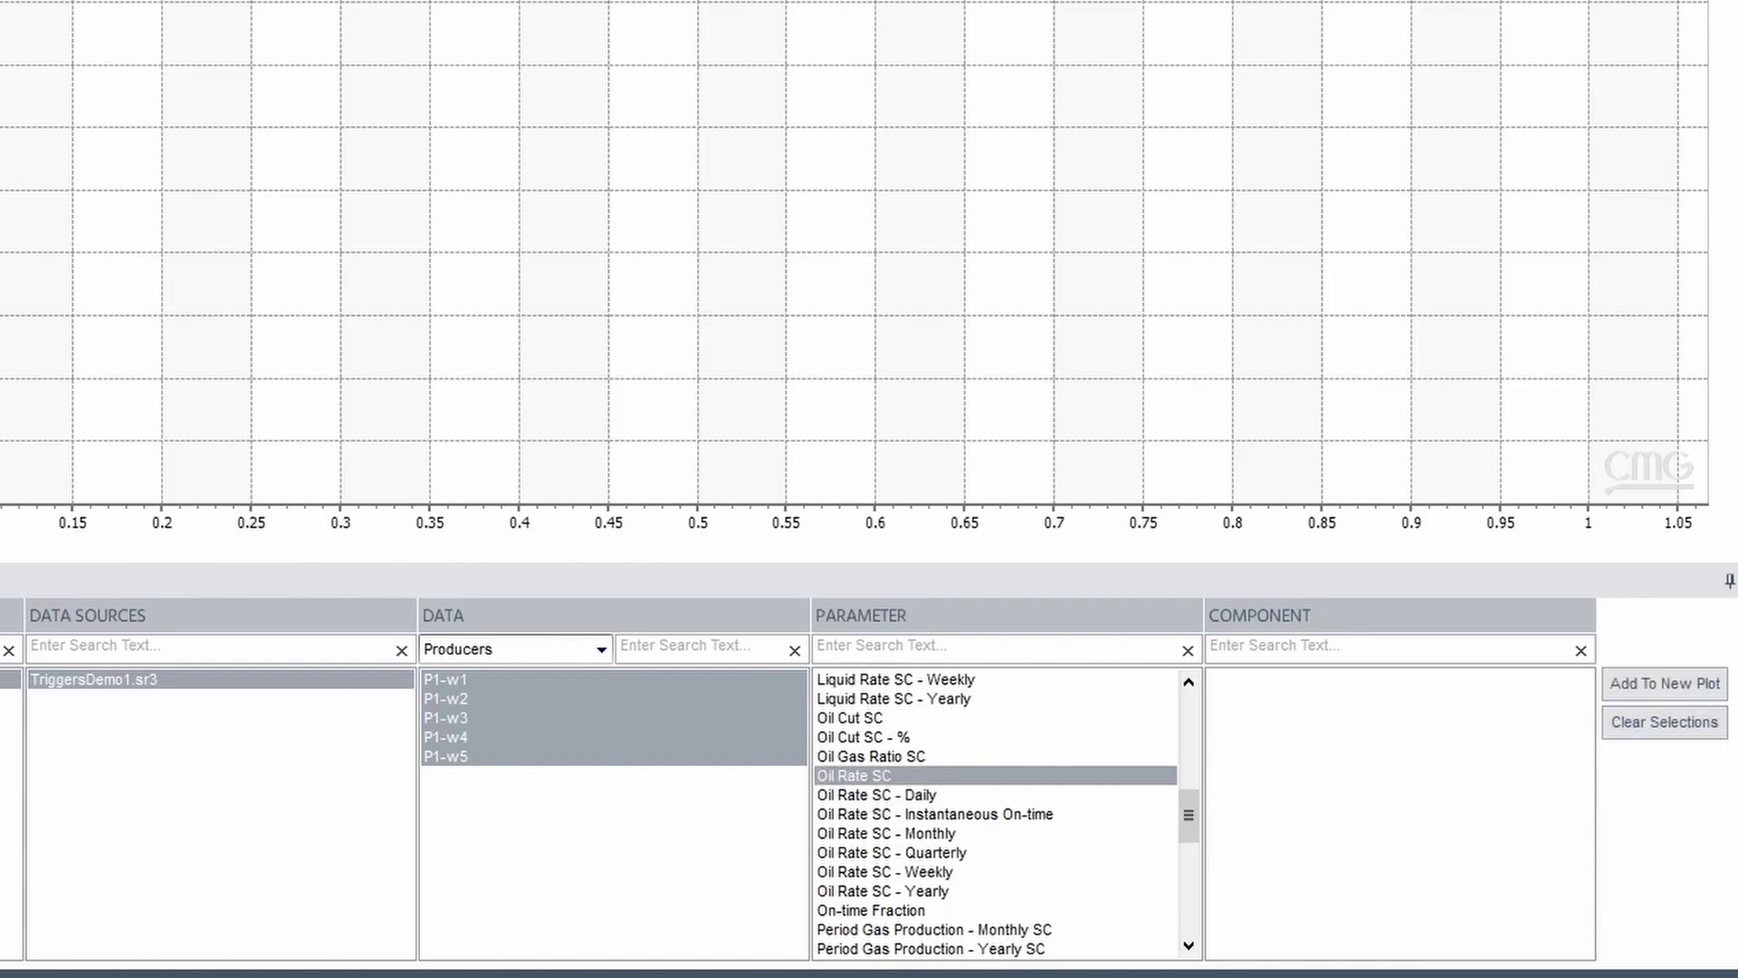
{"action": "left_click", "coordinate": [1622, 688]}
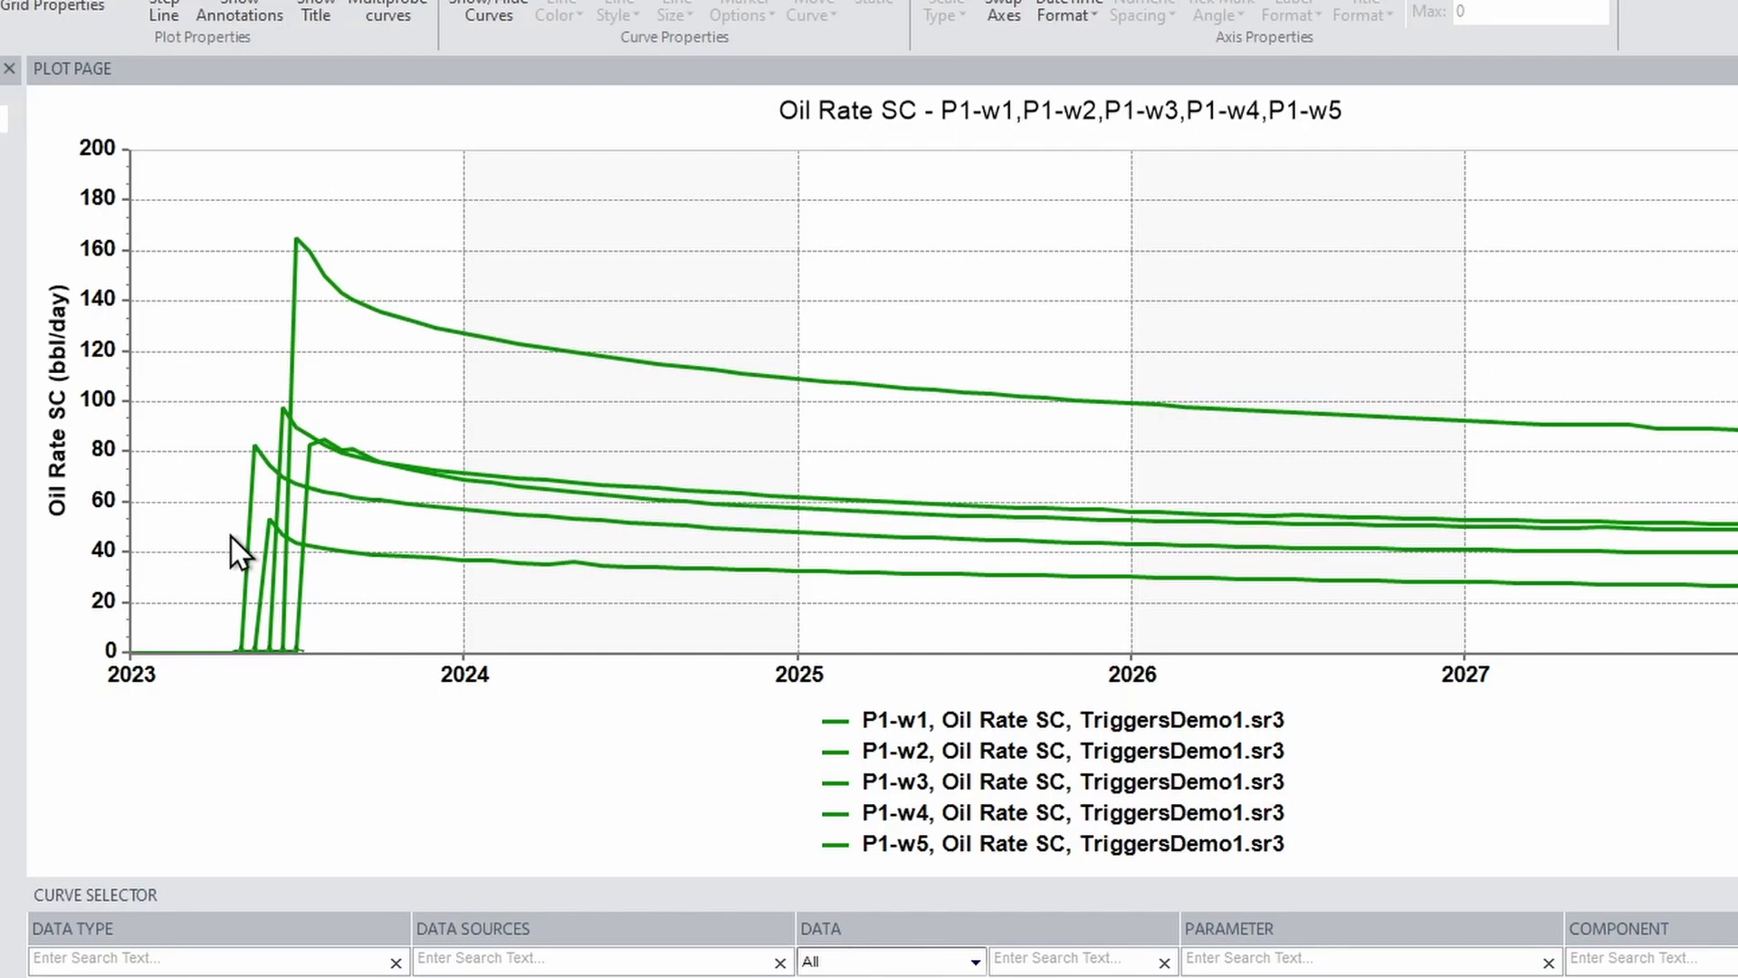
Read values off the producer oil-rate curves
{"action": "mouse_move", "coordinate": [248, 534]}
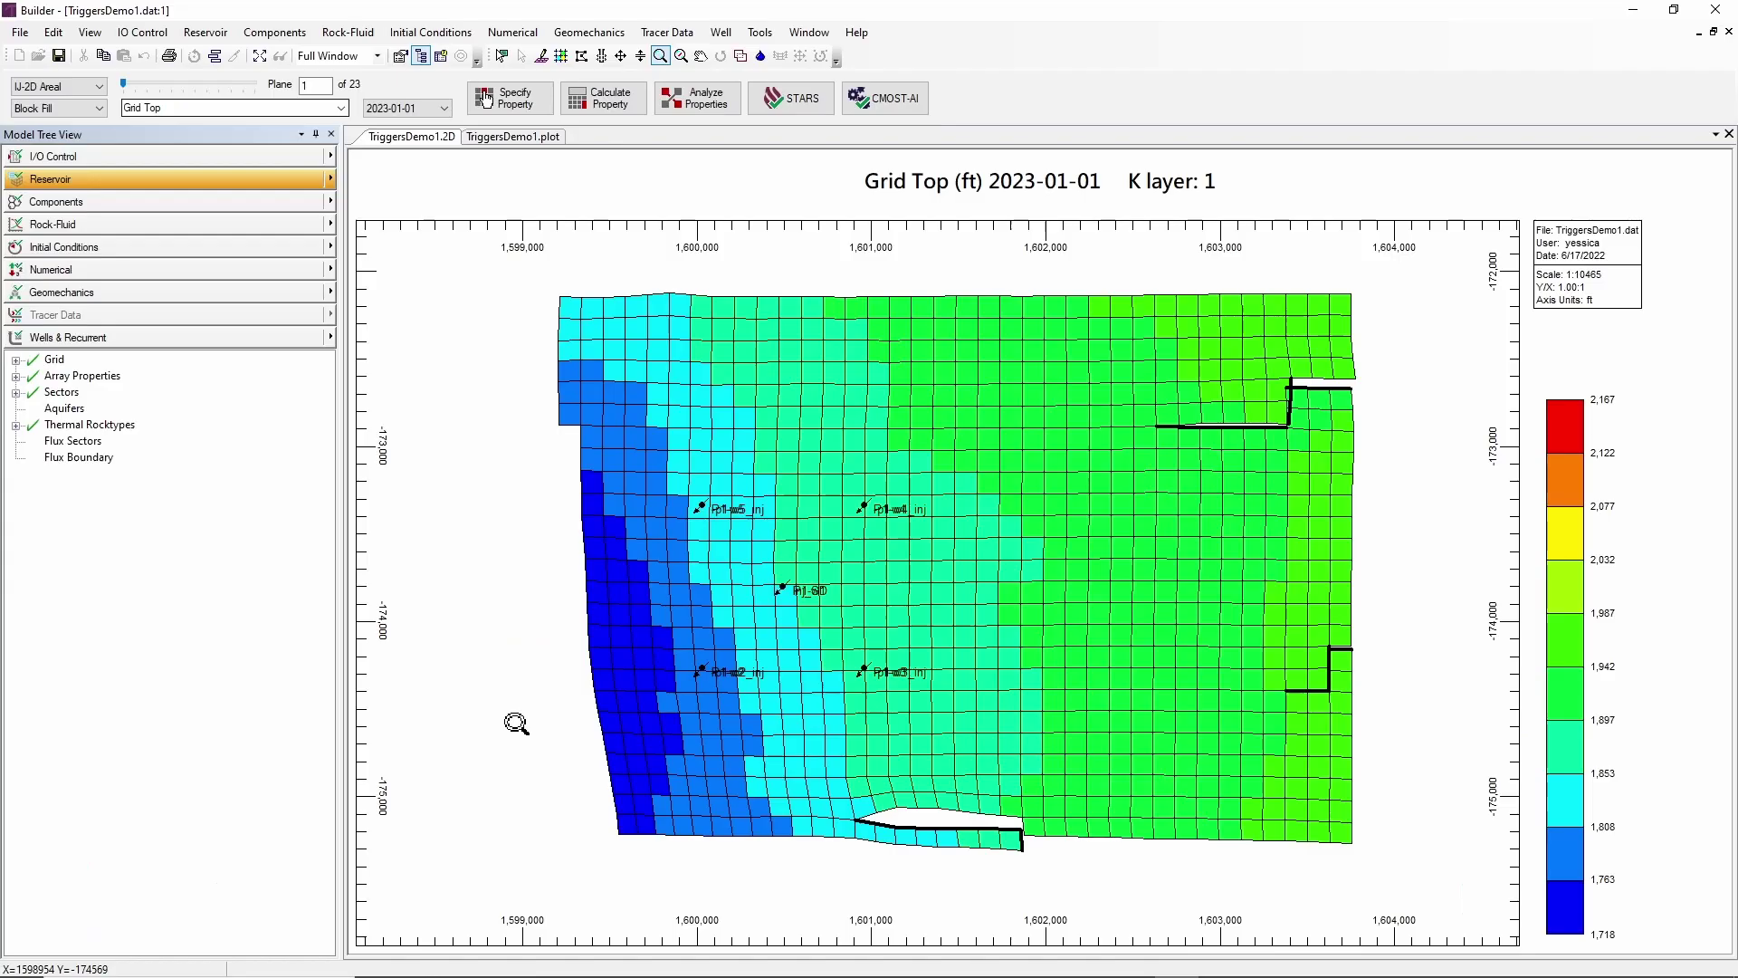
Create a new well management trigger named DecreaseInjection
{"action": "left_click", "coordinate": [328, 339]}
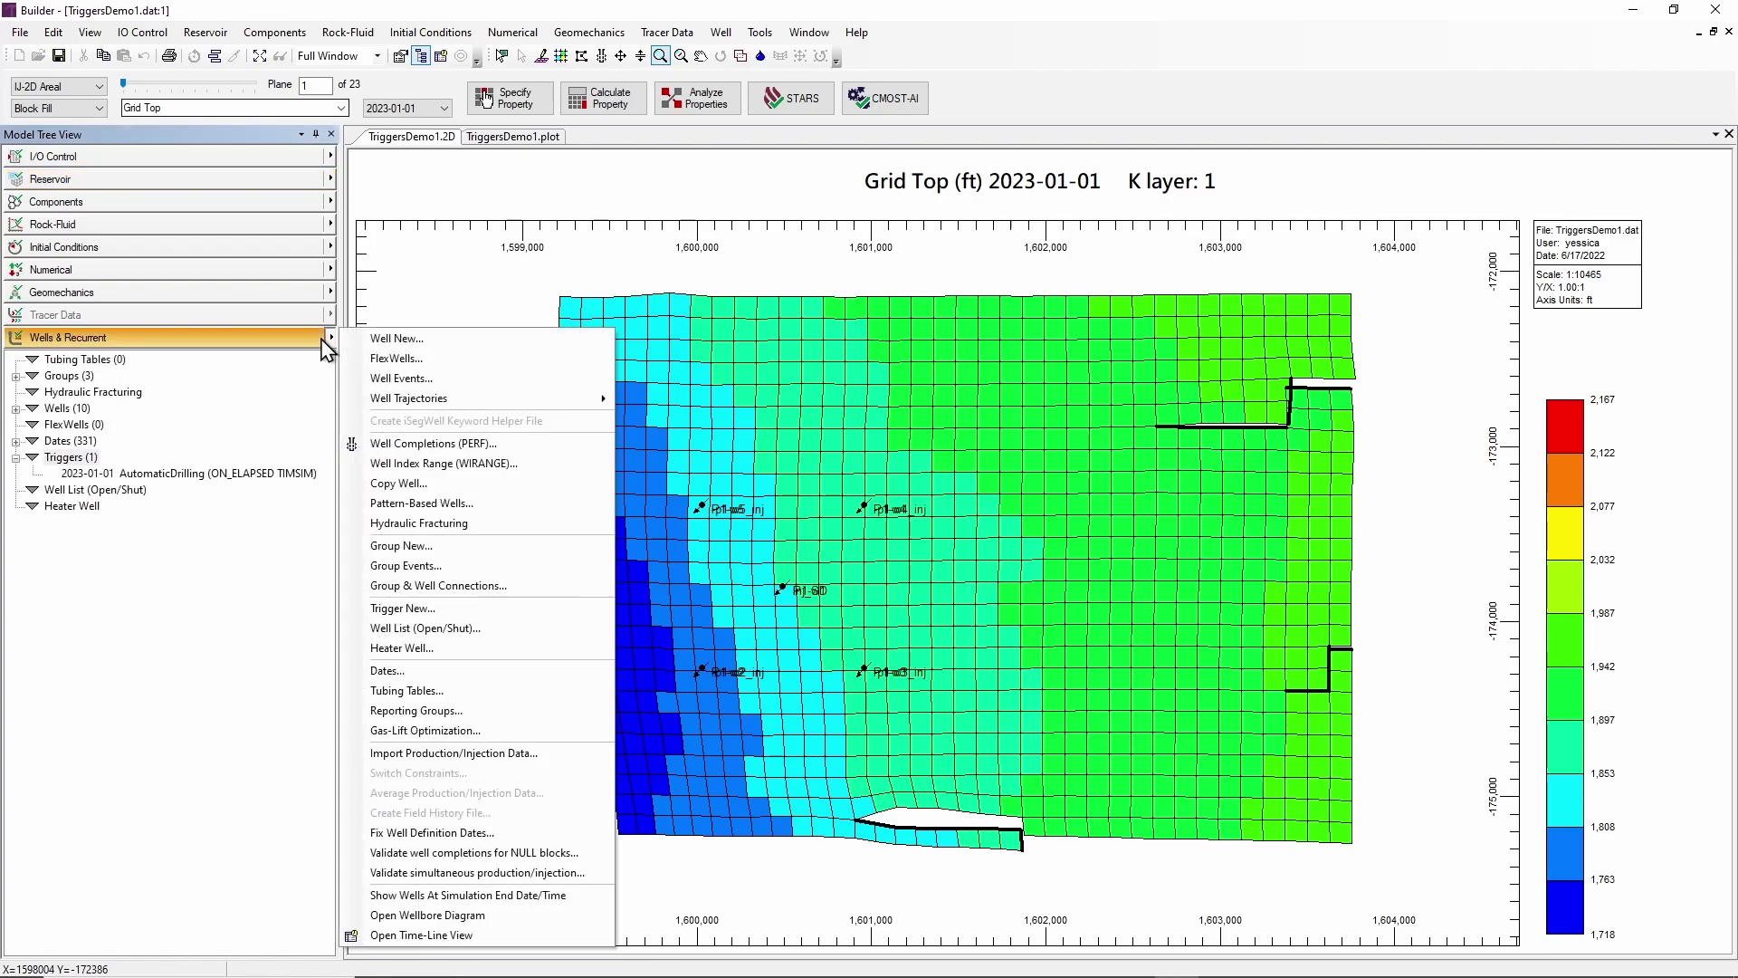
{"action": "left_click", "coordinate": [446, 610]}
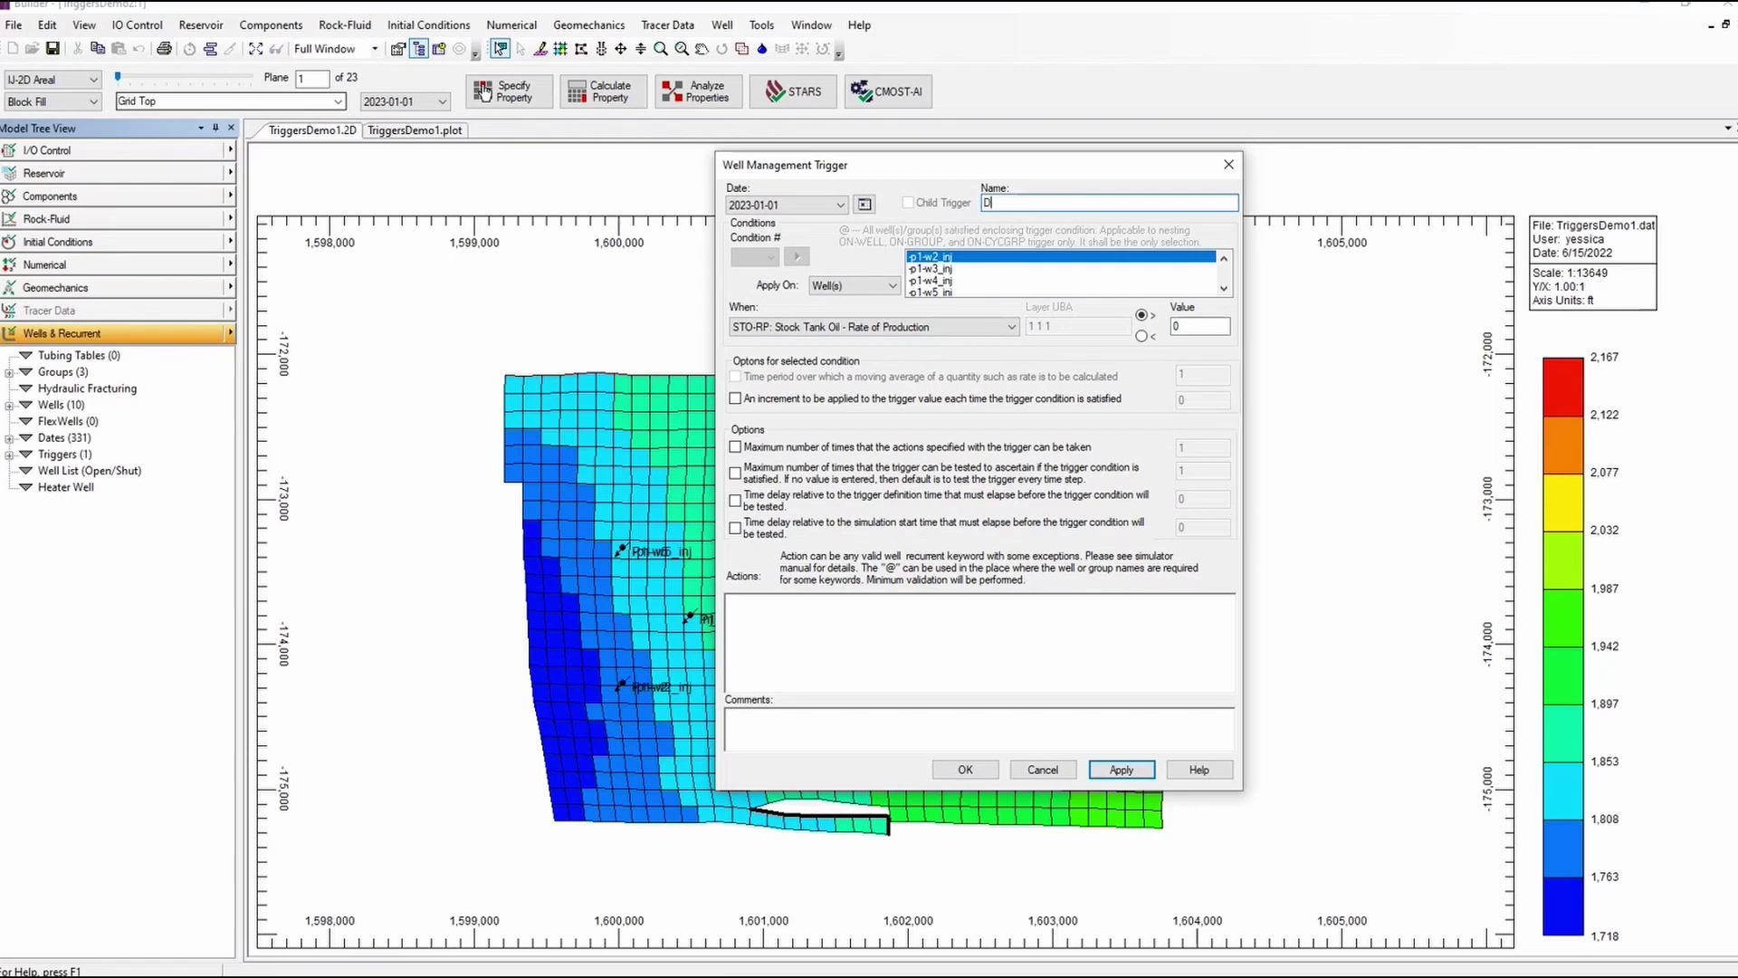
{"action": "type", "text": "De"}
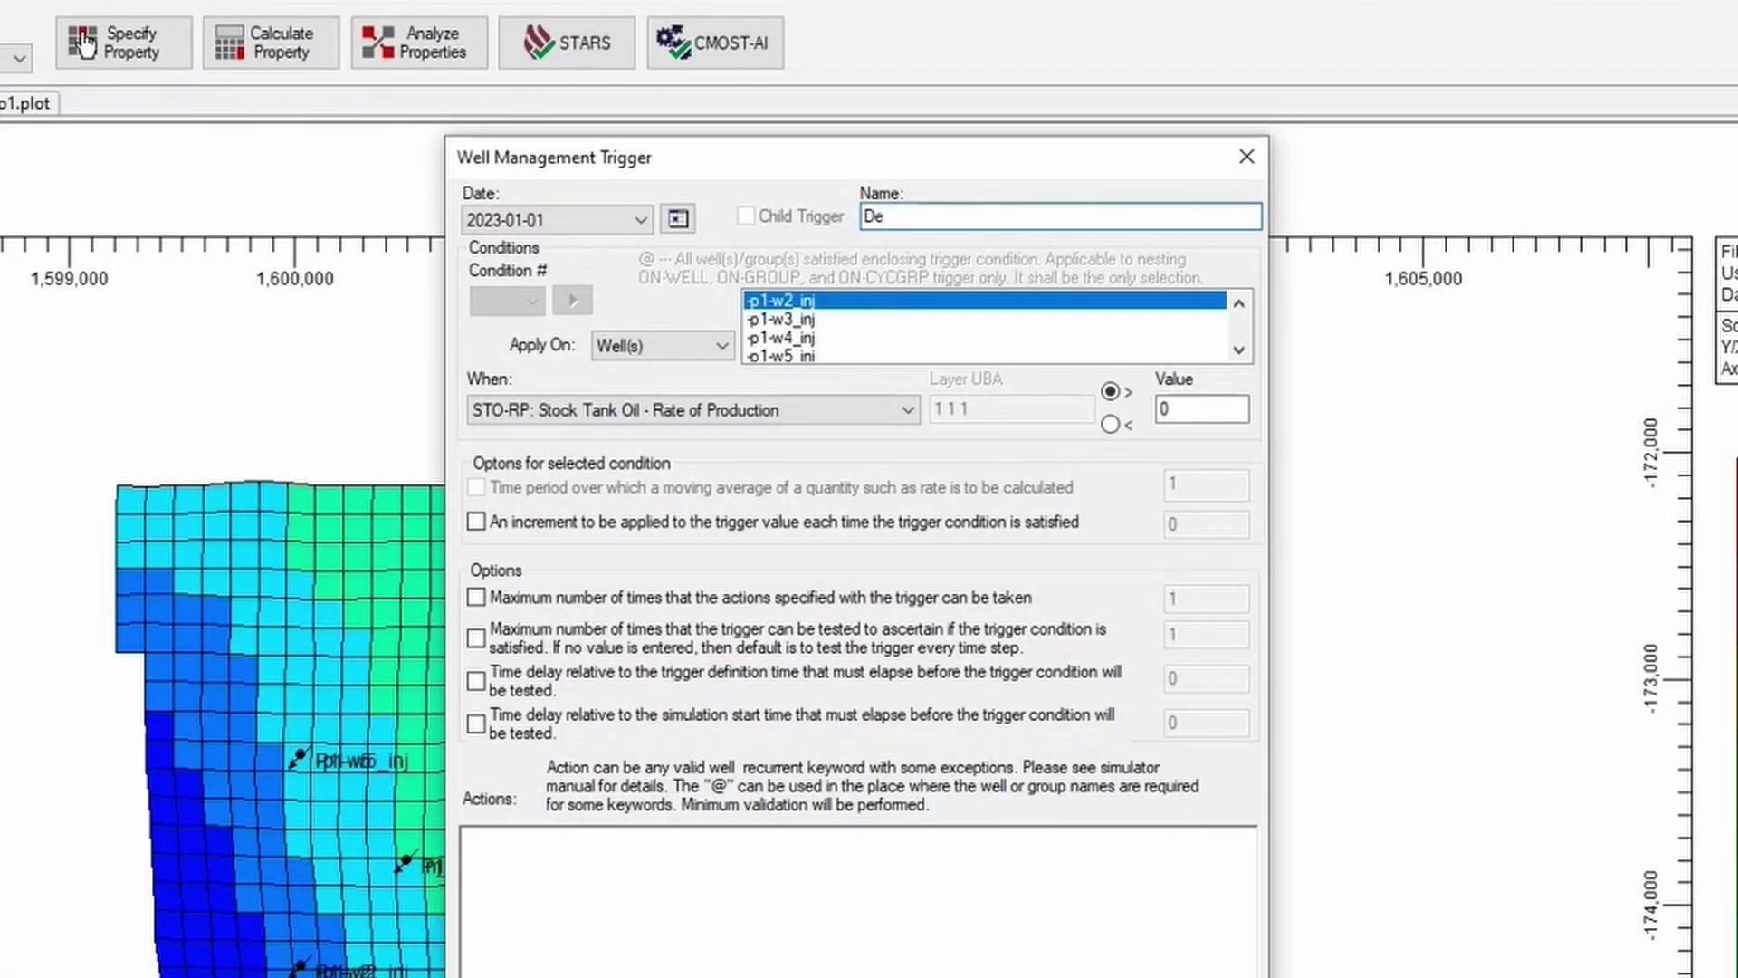
{"action": "type", "text": "creaseInje"}
{"action": "type", "text": "on"}
Apply the trigger on a sector, firing when average temperature TEMPAVE exceeds 110
{"action": "left_click", "coordinate": [688, 342]}
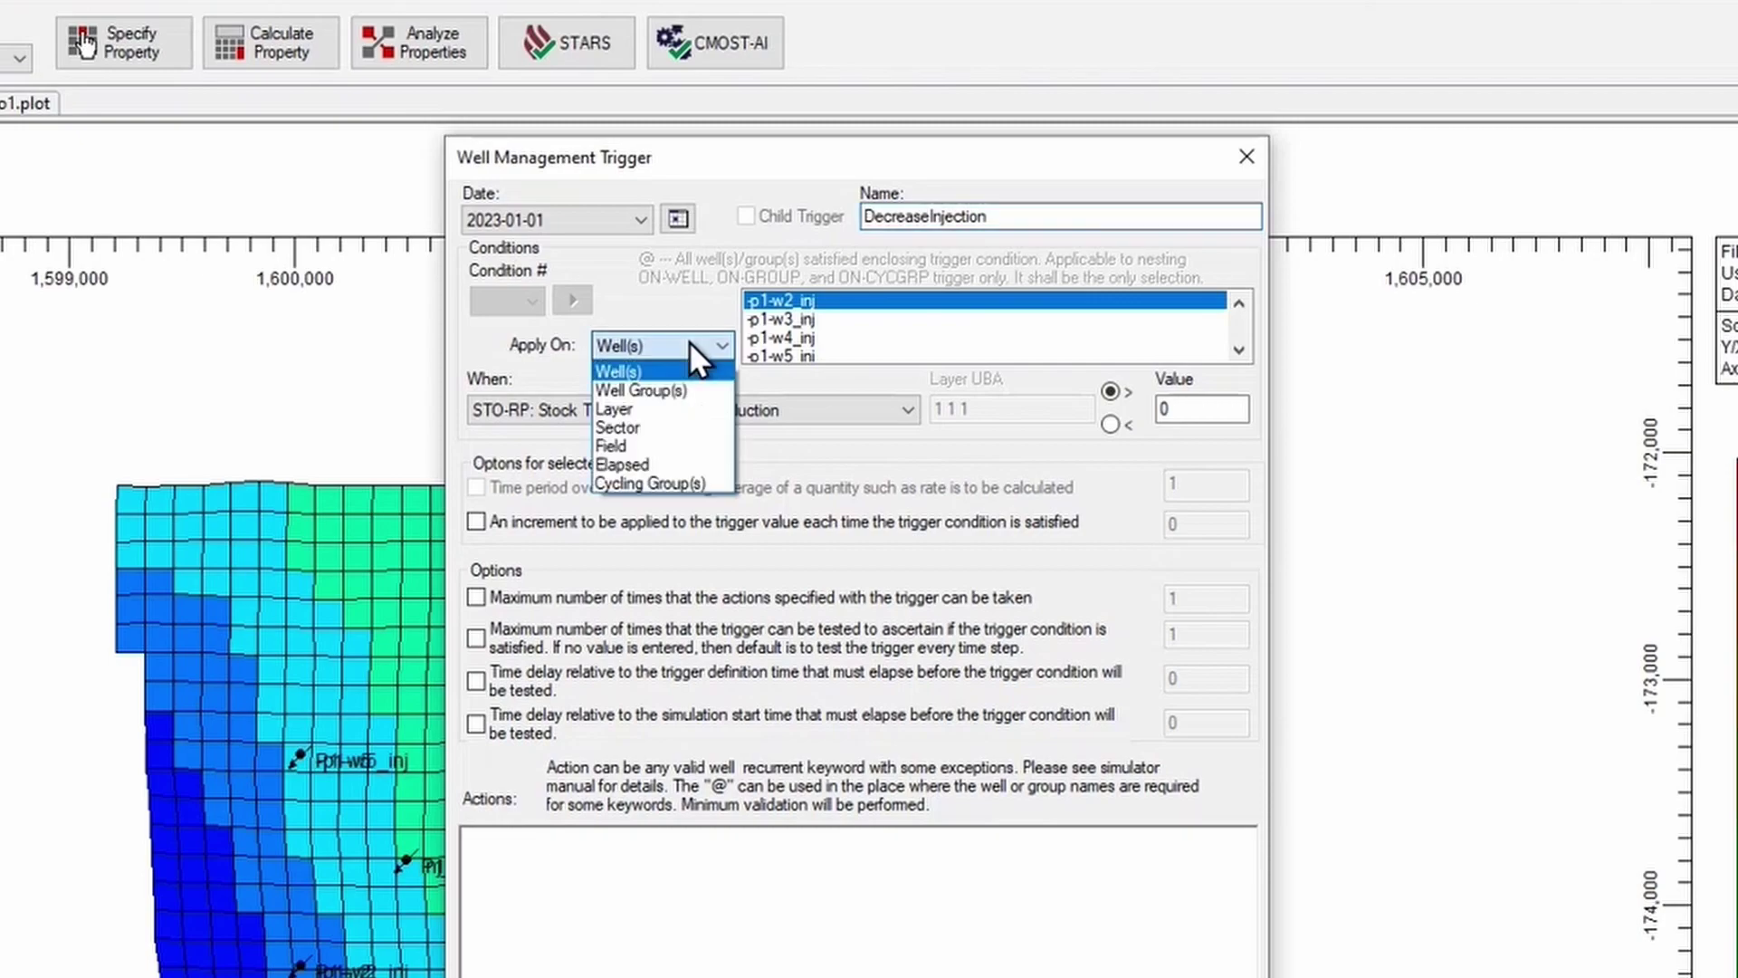
{"action": "left_click", "coordinate": [671, 427]}
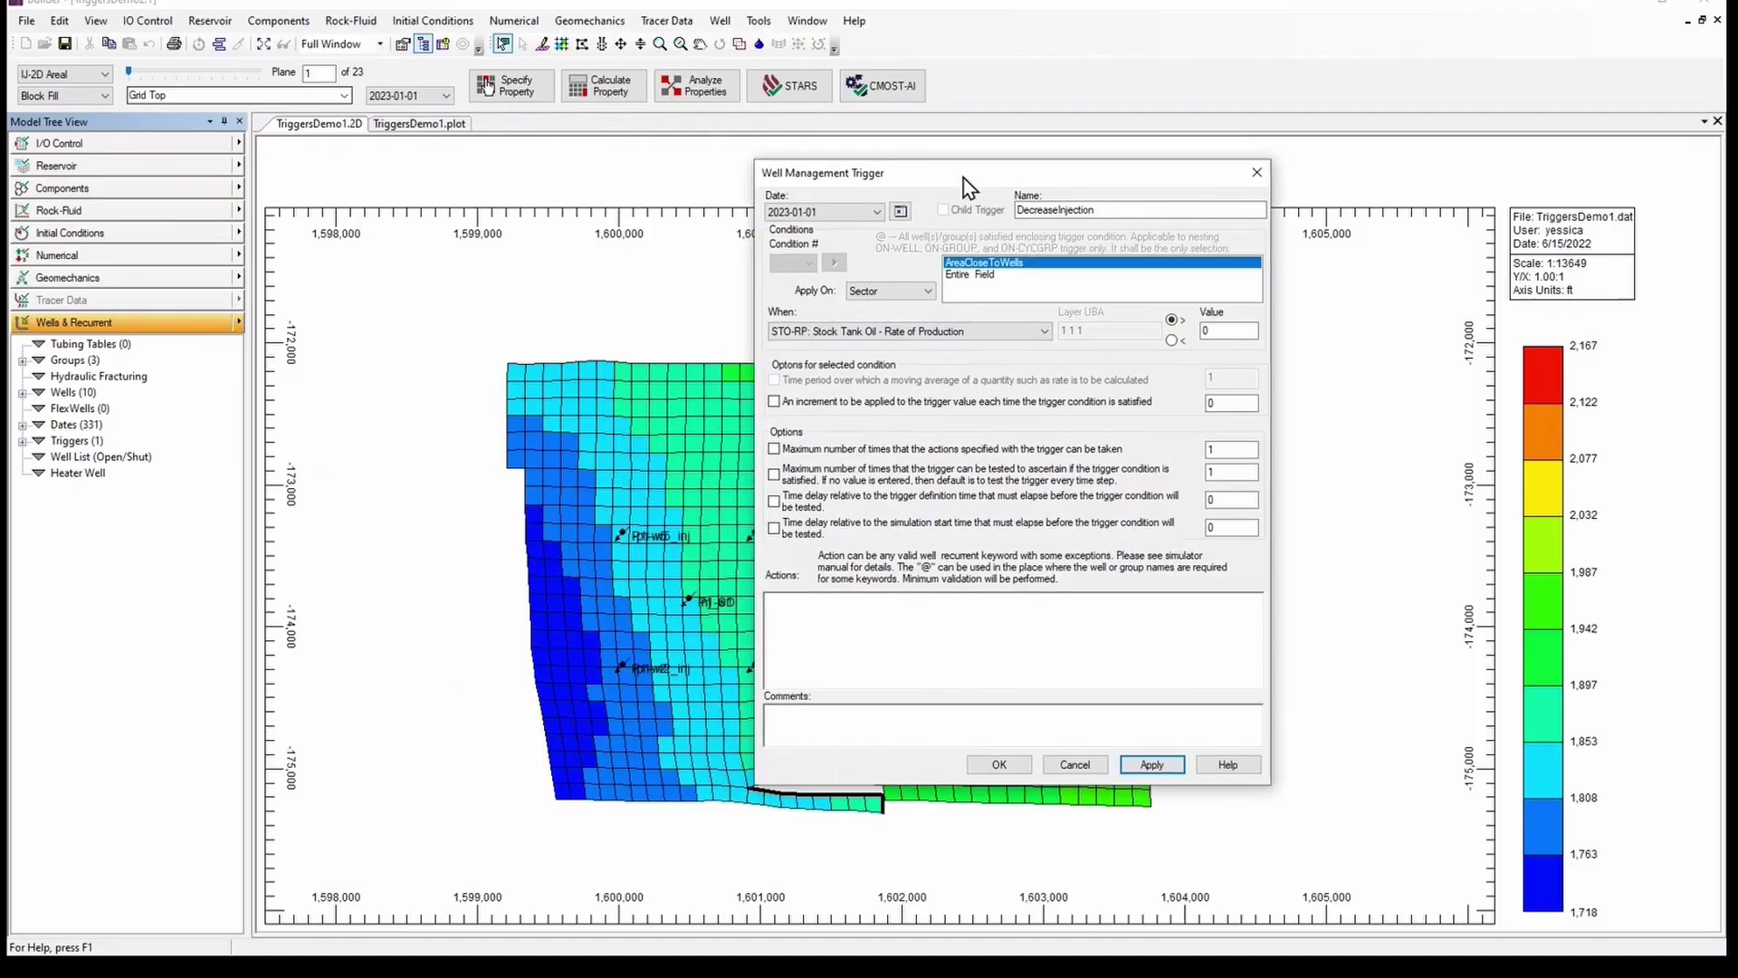
{"action": "left_click_drag", "start_coordinate": [963, 178], "coordinate": [1097, 230]}
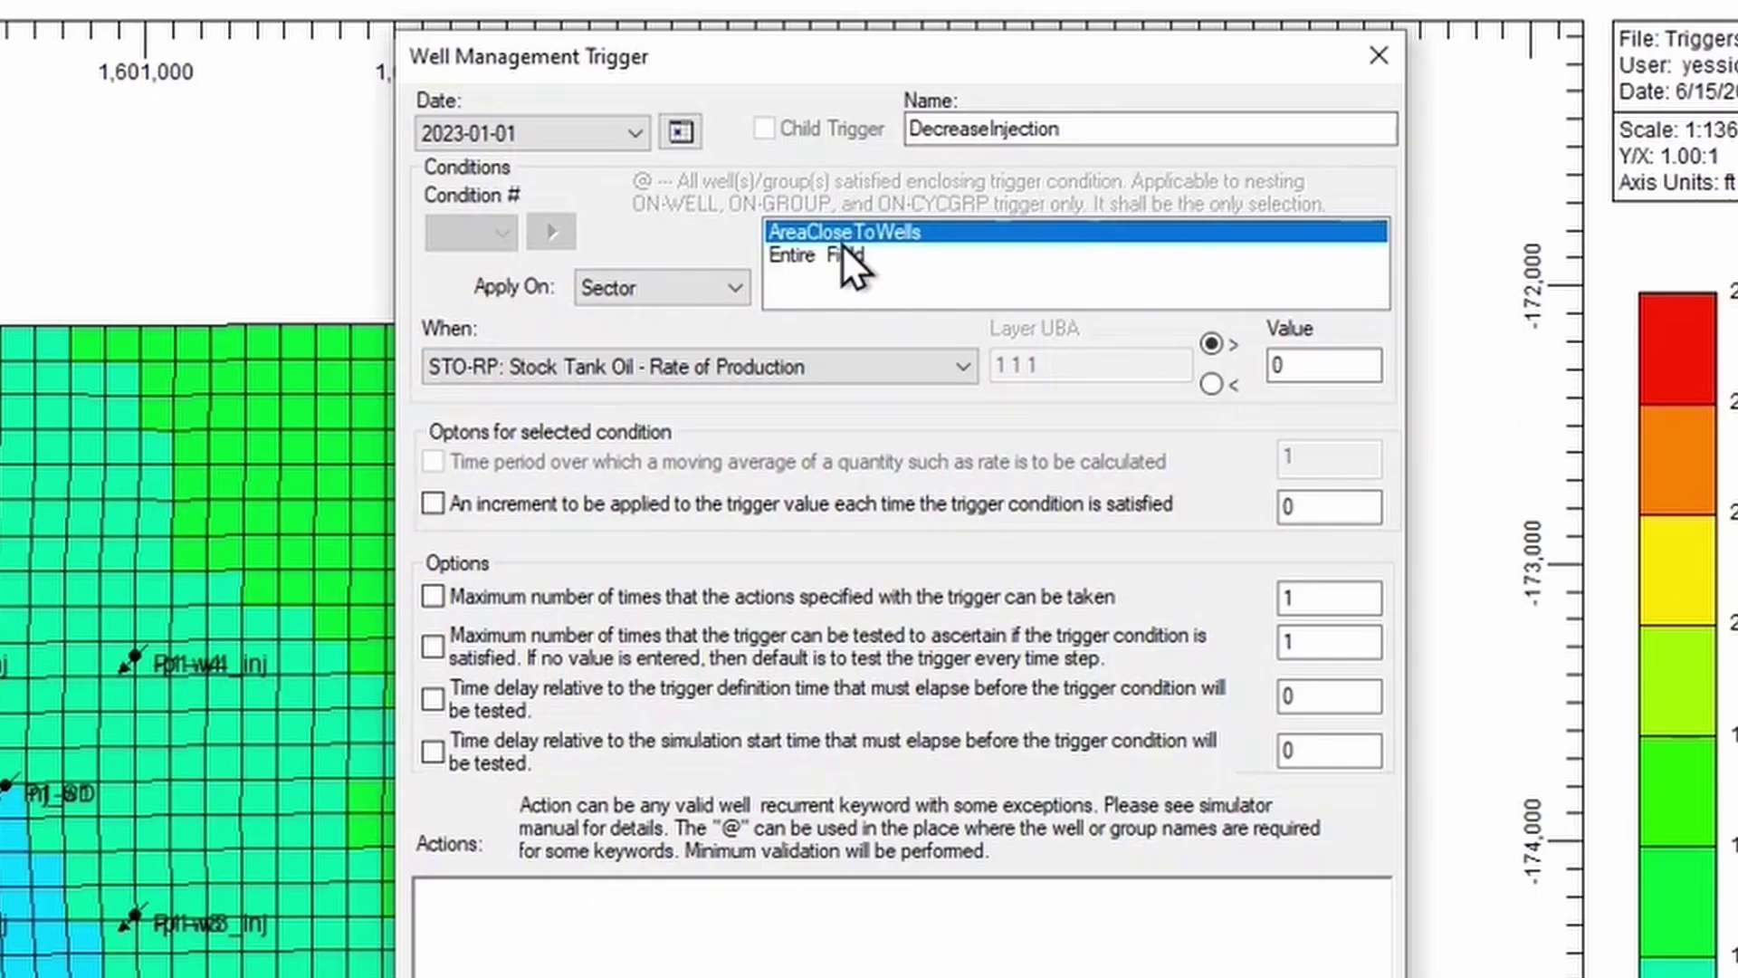
{"action": "left_click", "coordinate": [628, 366]}
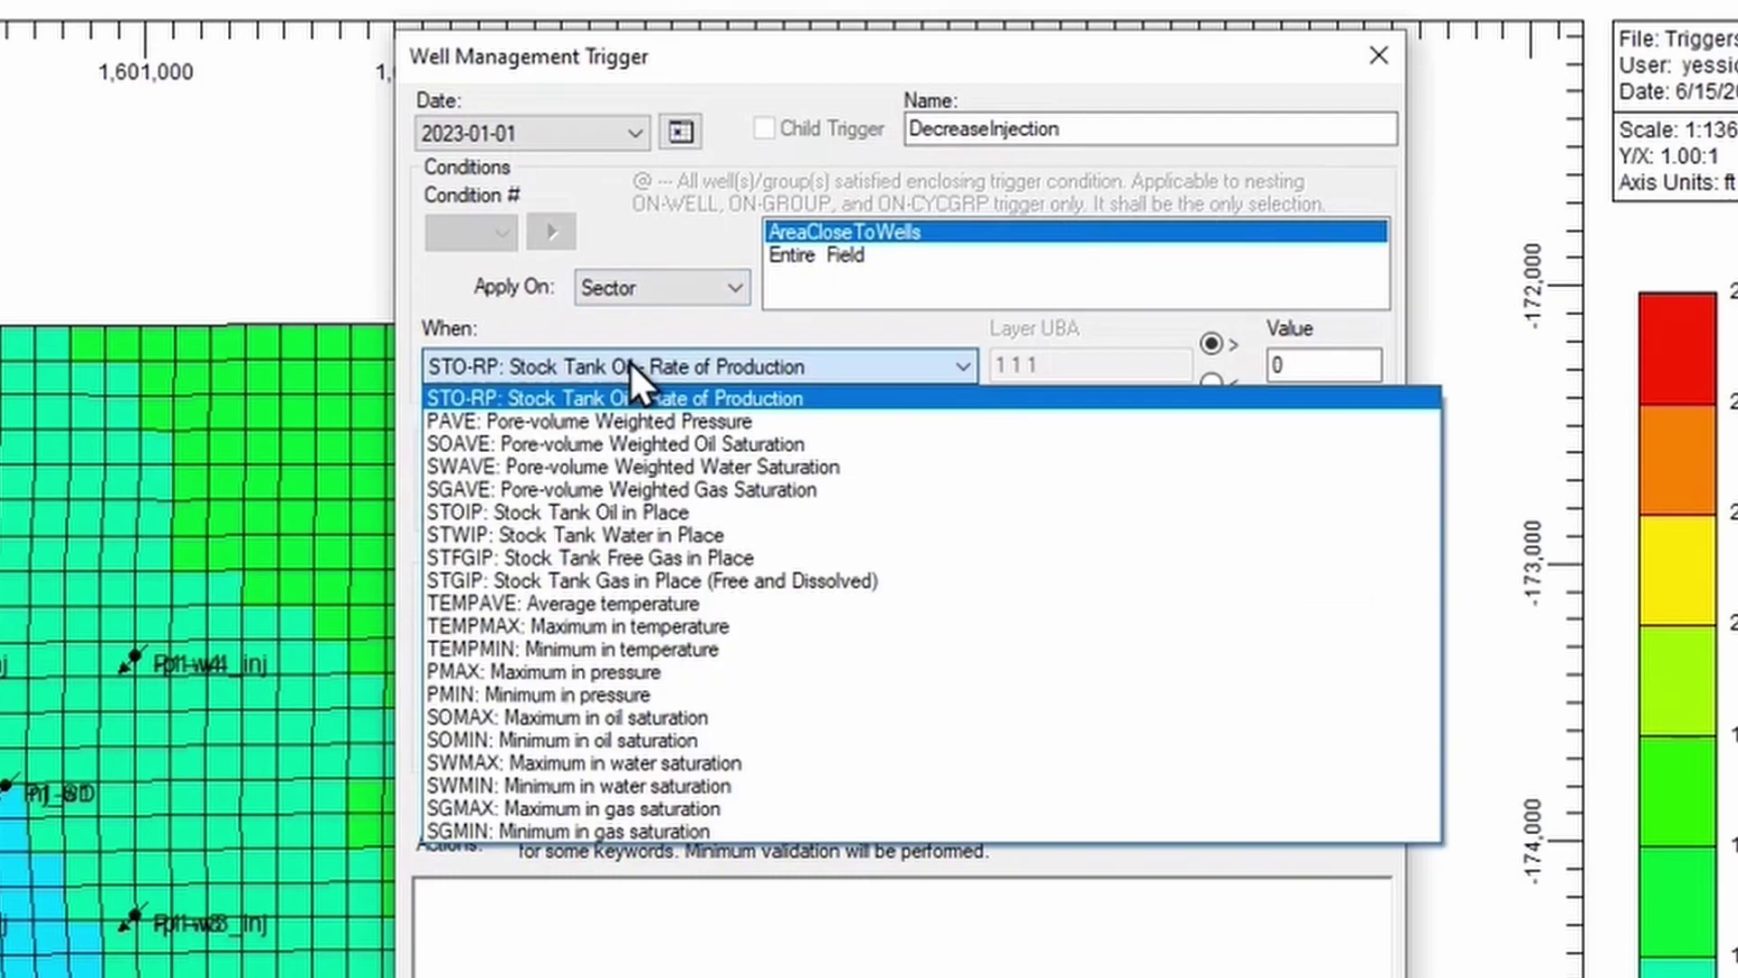
{"action": "left_click", "coordinate": [602, 606]}
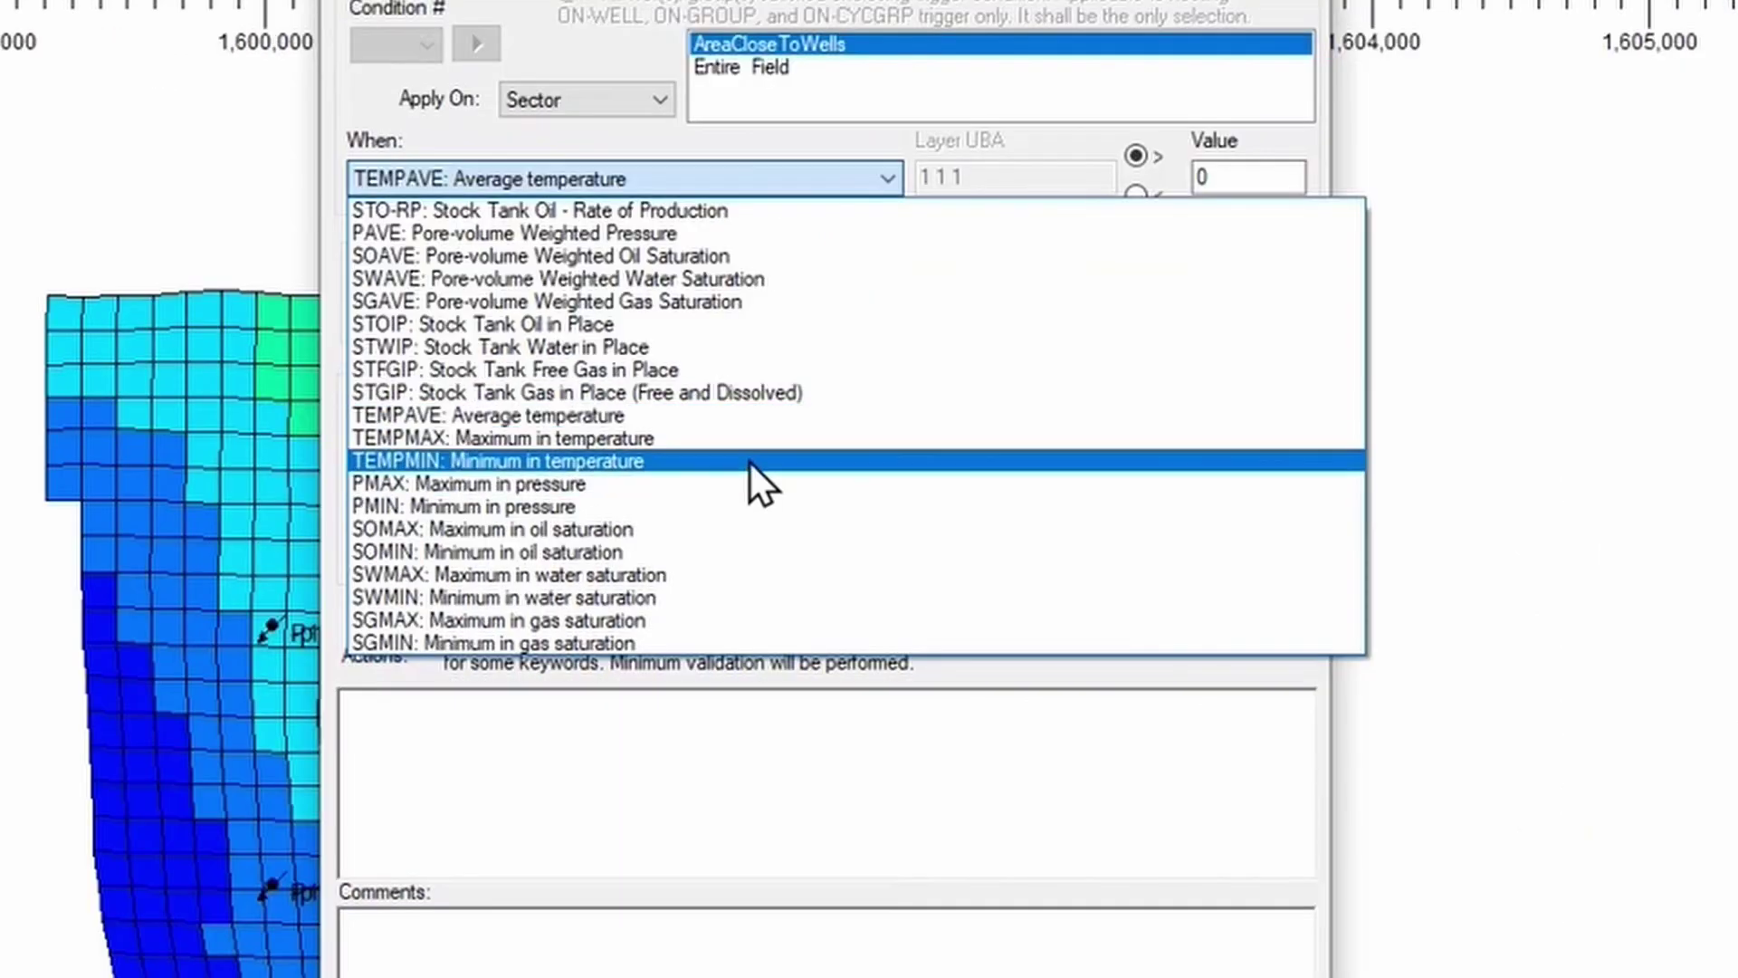
{"action": "left_click", "coordinate": [485, 417]}
{"action": "double_click", "coordinate": [1242, 181]}
{"action": "key", "text": "BackSpace"}
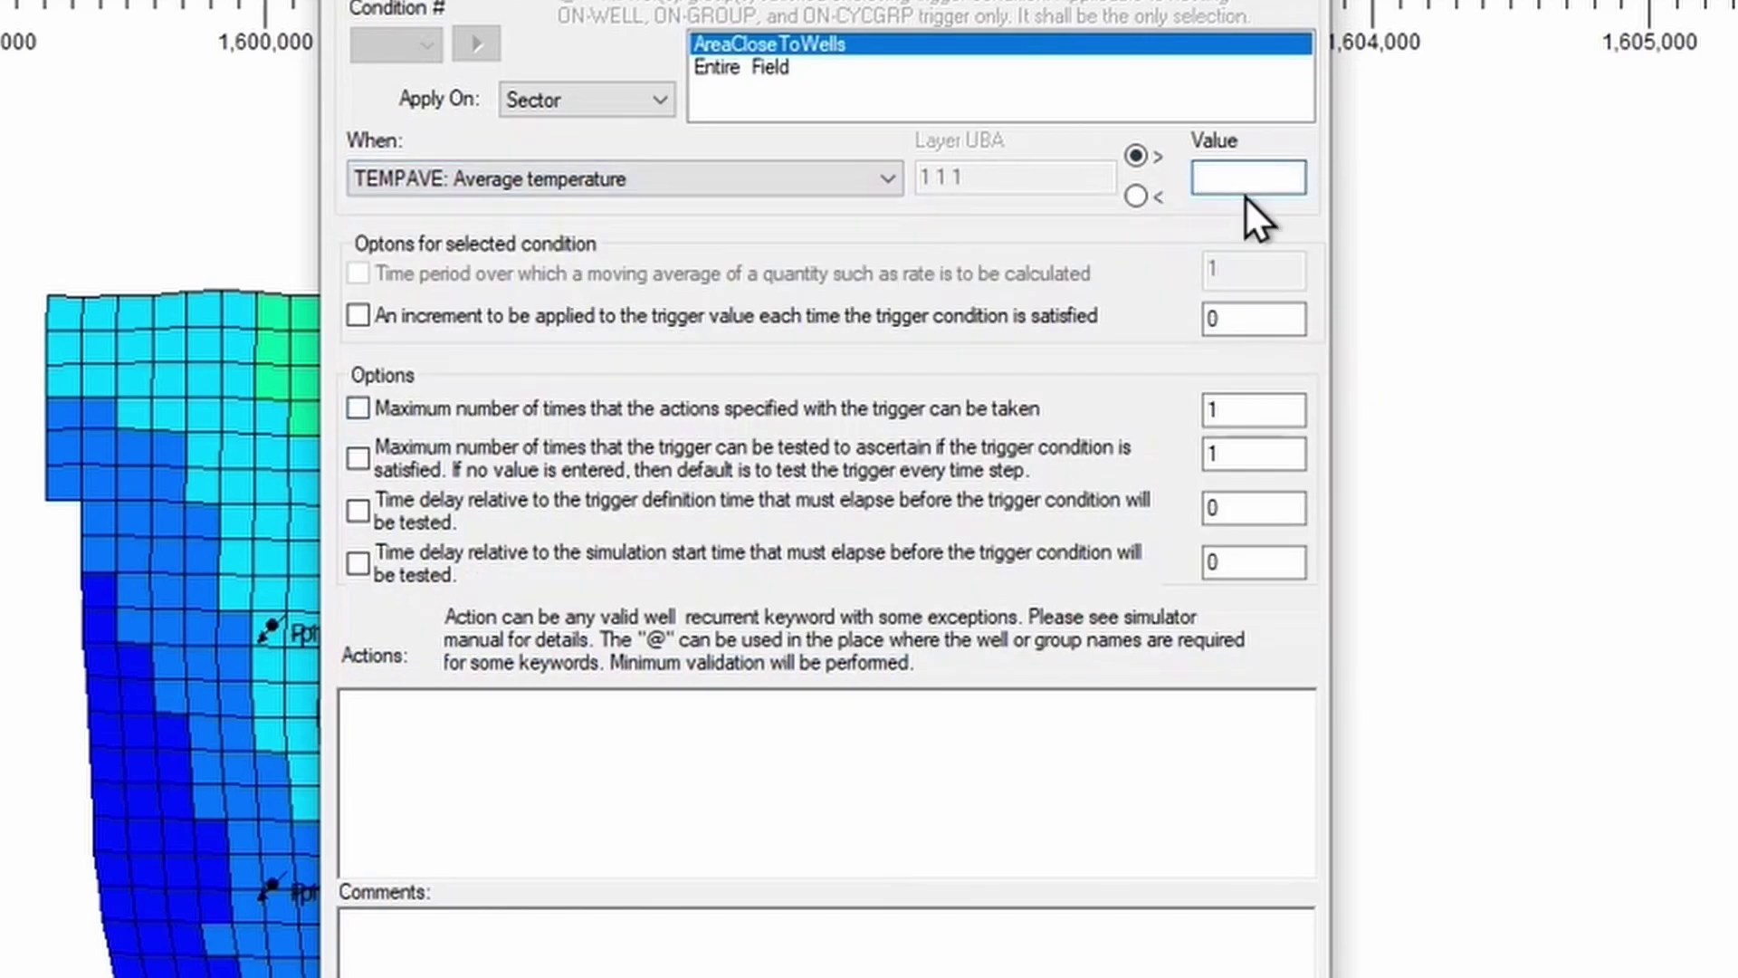
{"action": "type", "text": "110"}
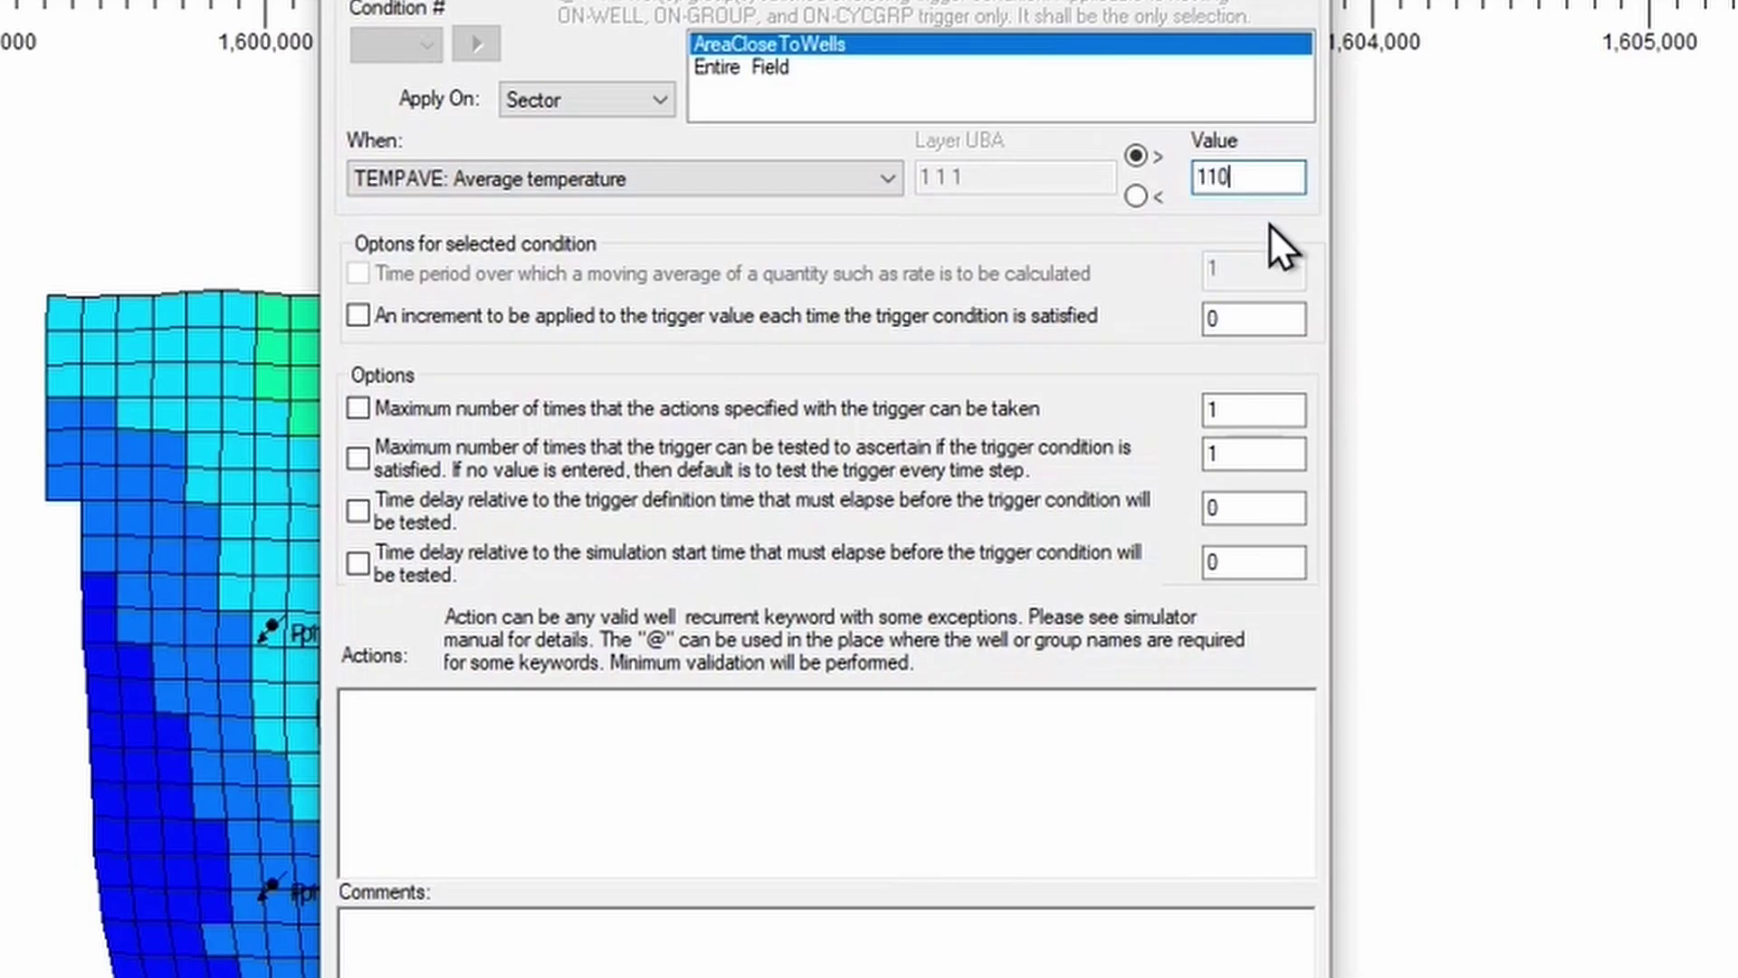
Allow the trigger actions to run up to 10000 times
{"action": "left_click", "coordinate": [364, 416]}
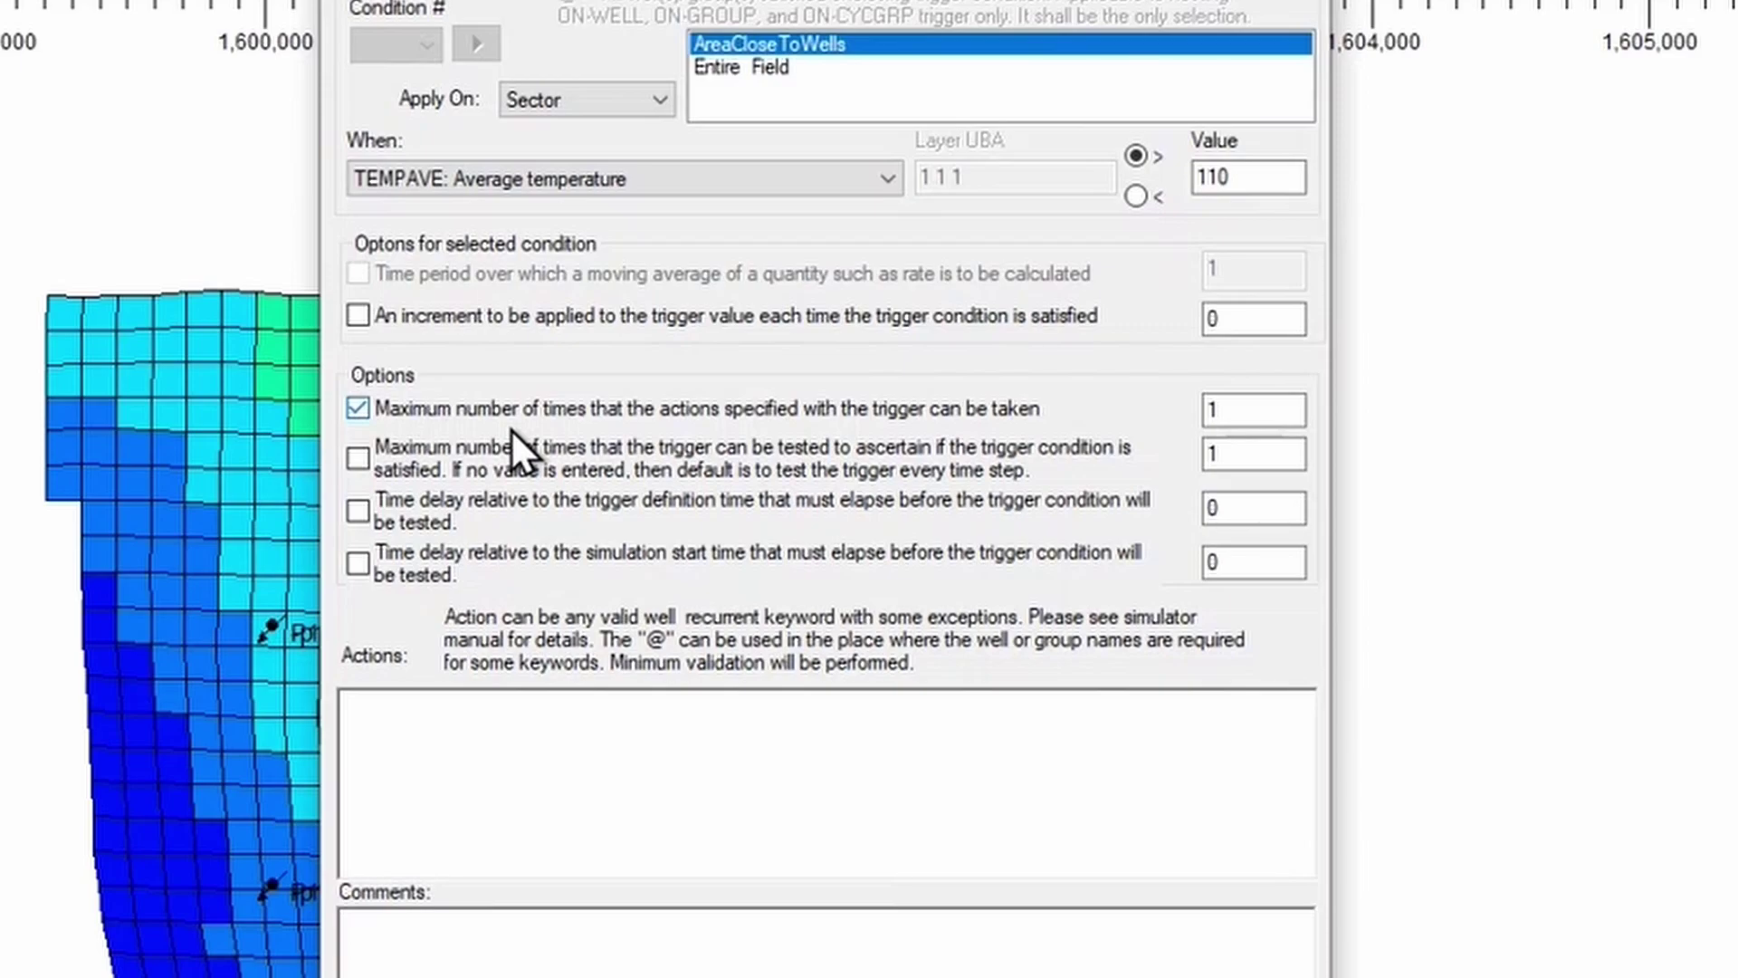
{"action": "left_click", "coordinate": [1248, 416]}
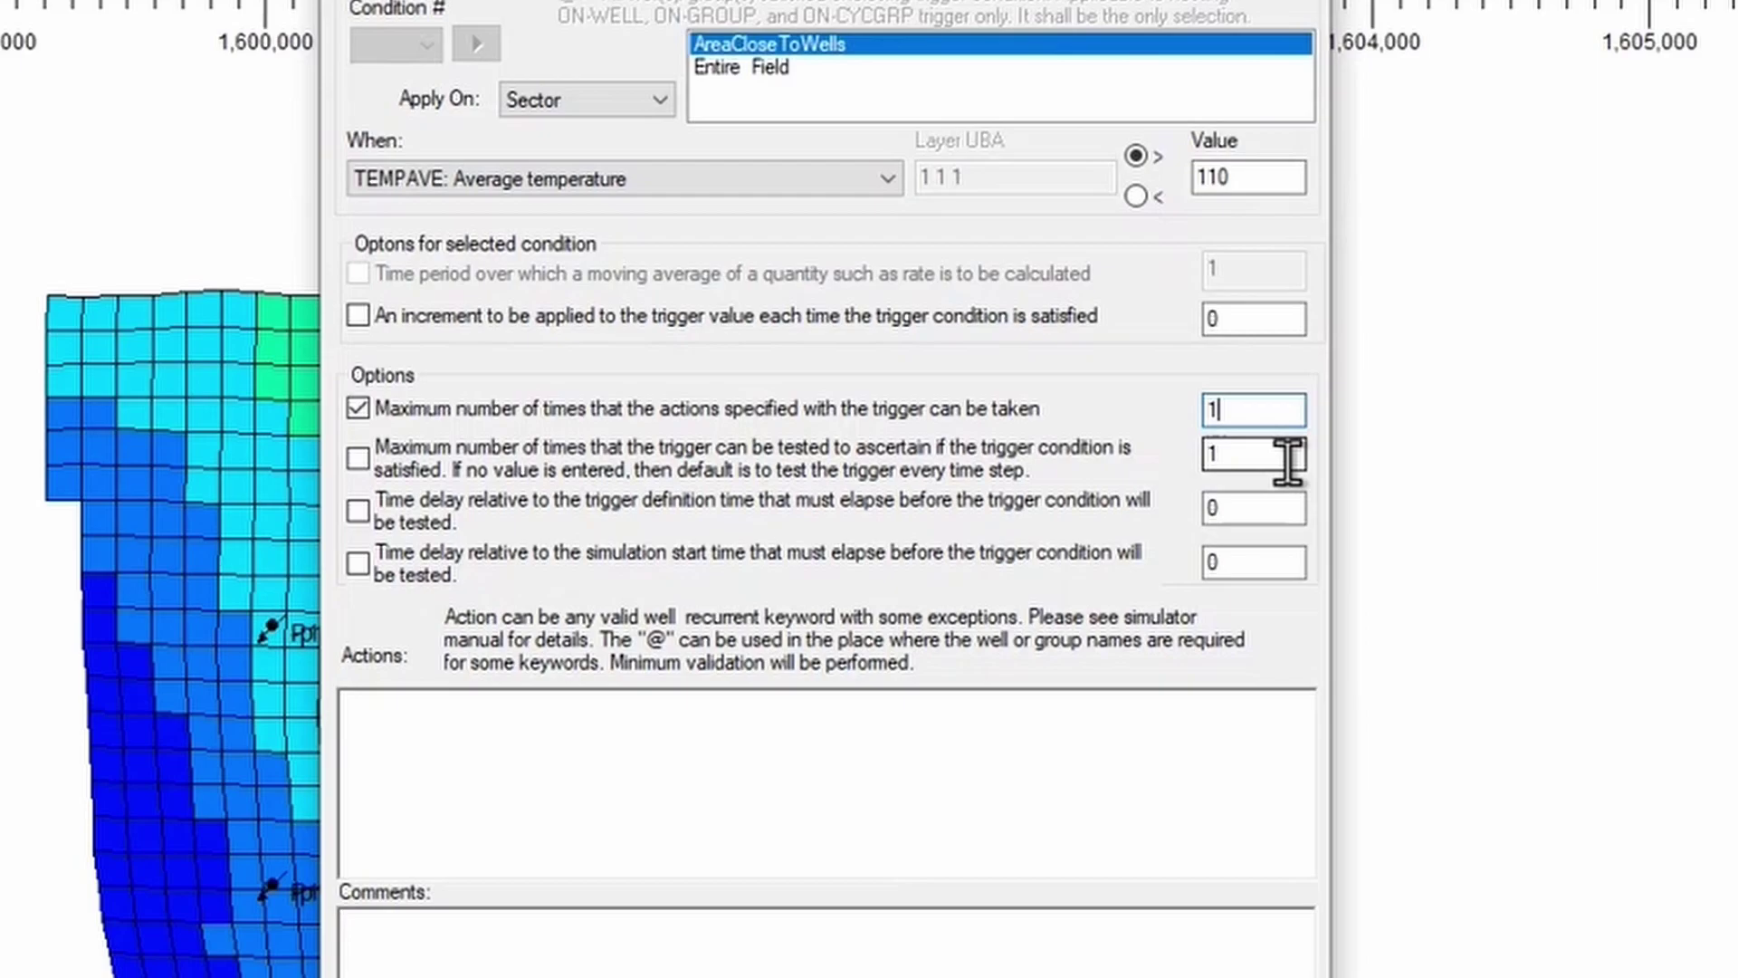
{"action": "type", "text": "0000"}
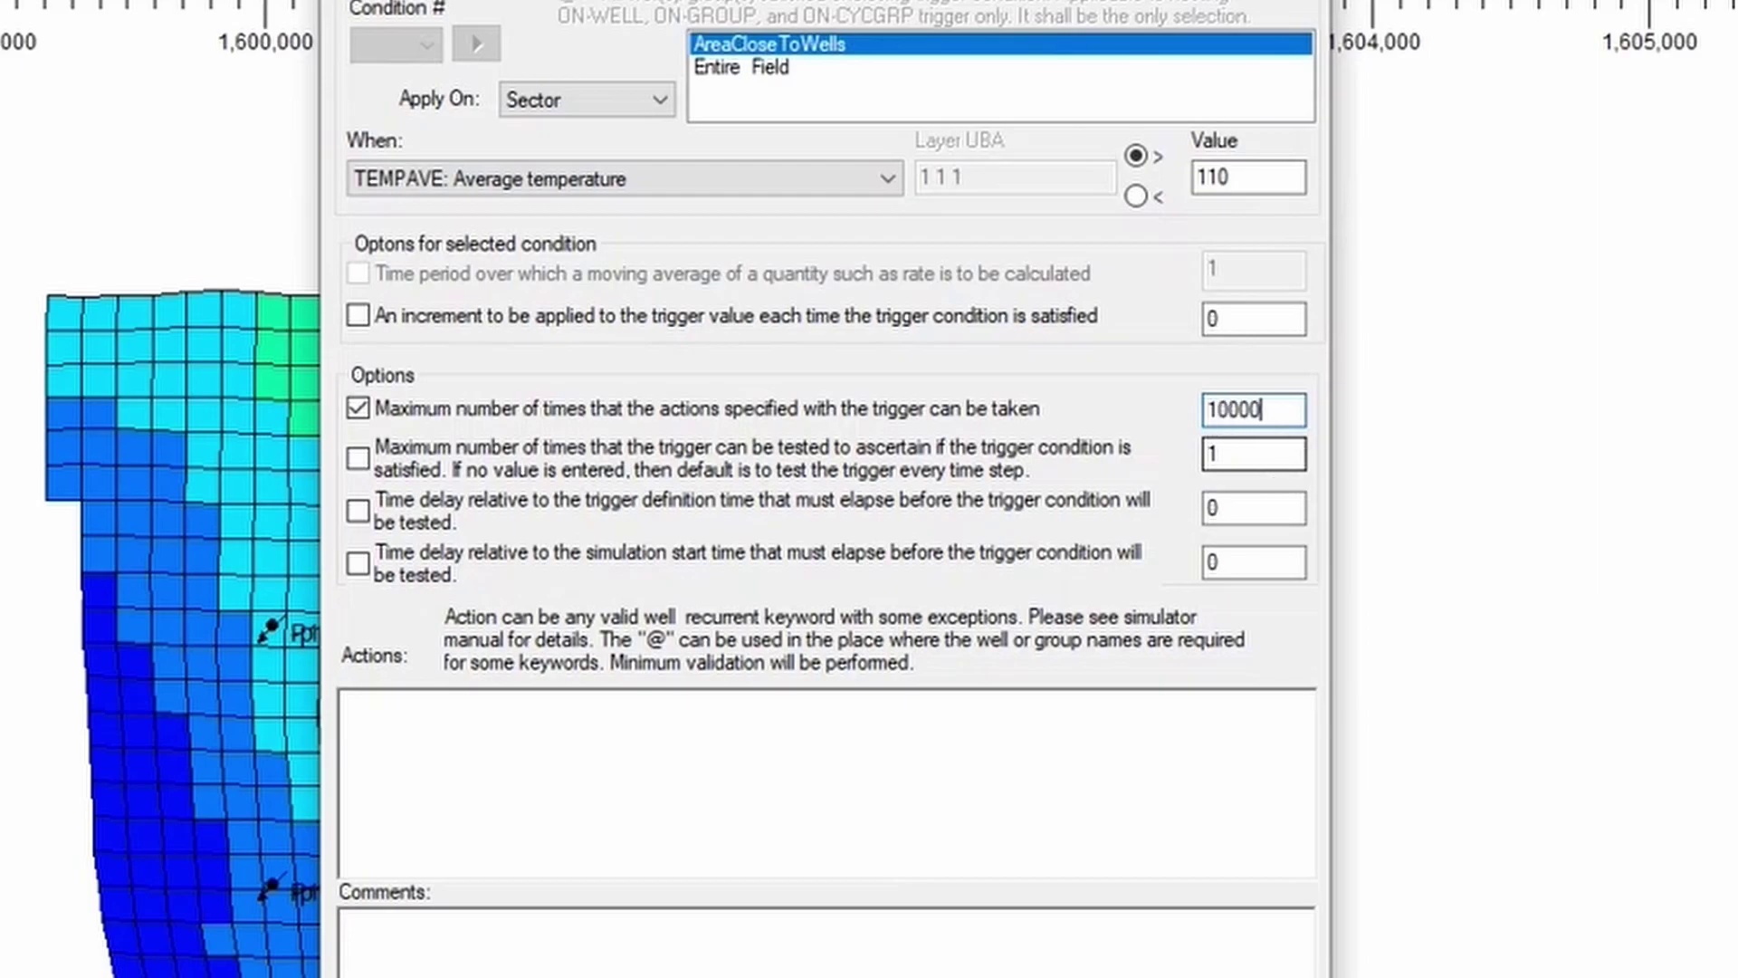
Paste the WTINCR STW -100 action, then apply and close the trigger
{"action": "left_click", "coordinate": [1054, 708]}
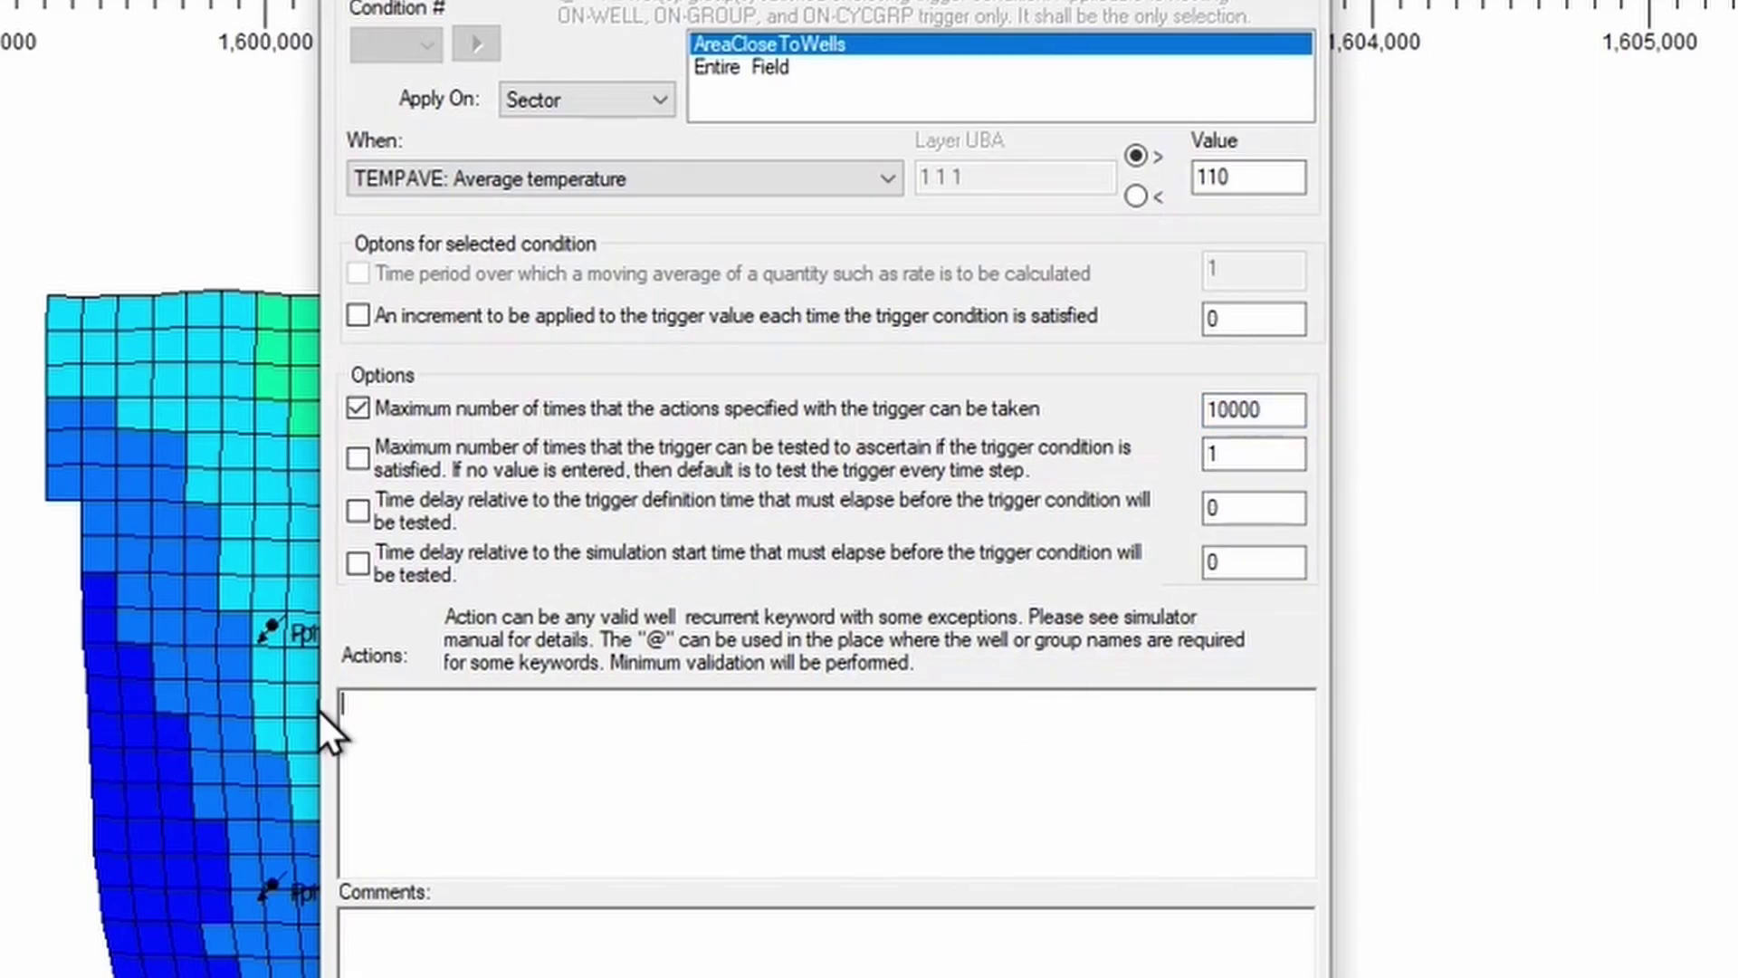
{"action": "type", "text": "WTINCR STW 'Inj_SD' -100"}
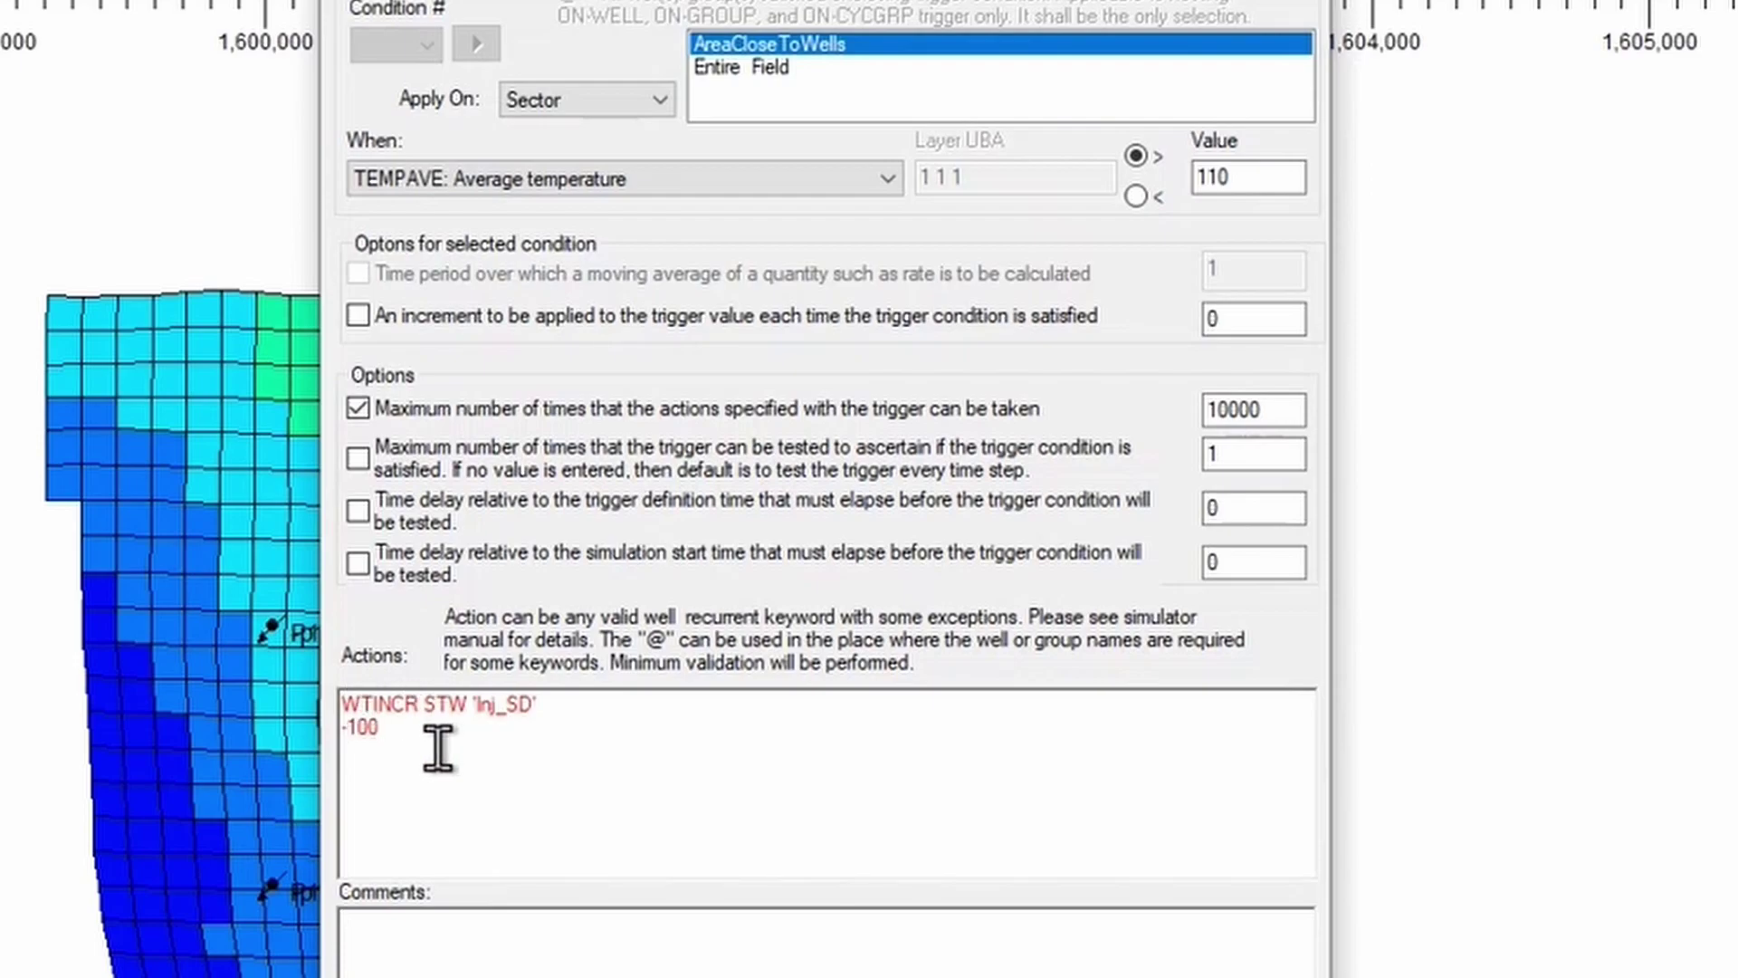
{"action": "left_click_drag", "start_coordinate": [418, 711], "coordinate": [323, 713]}
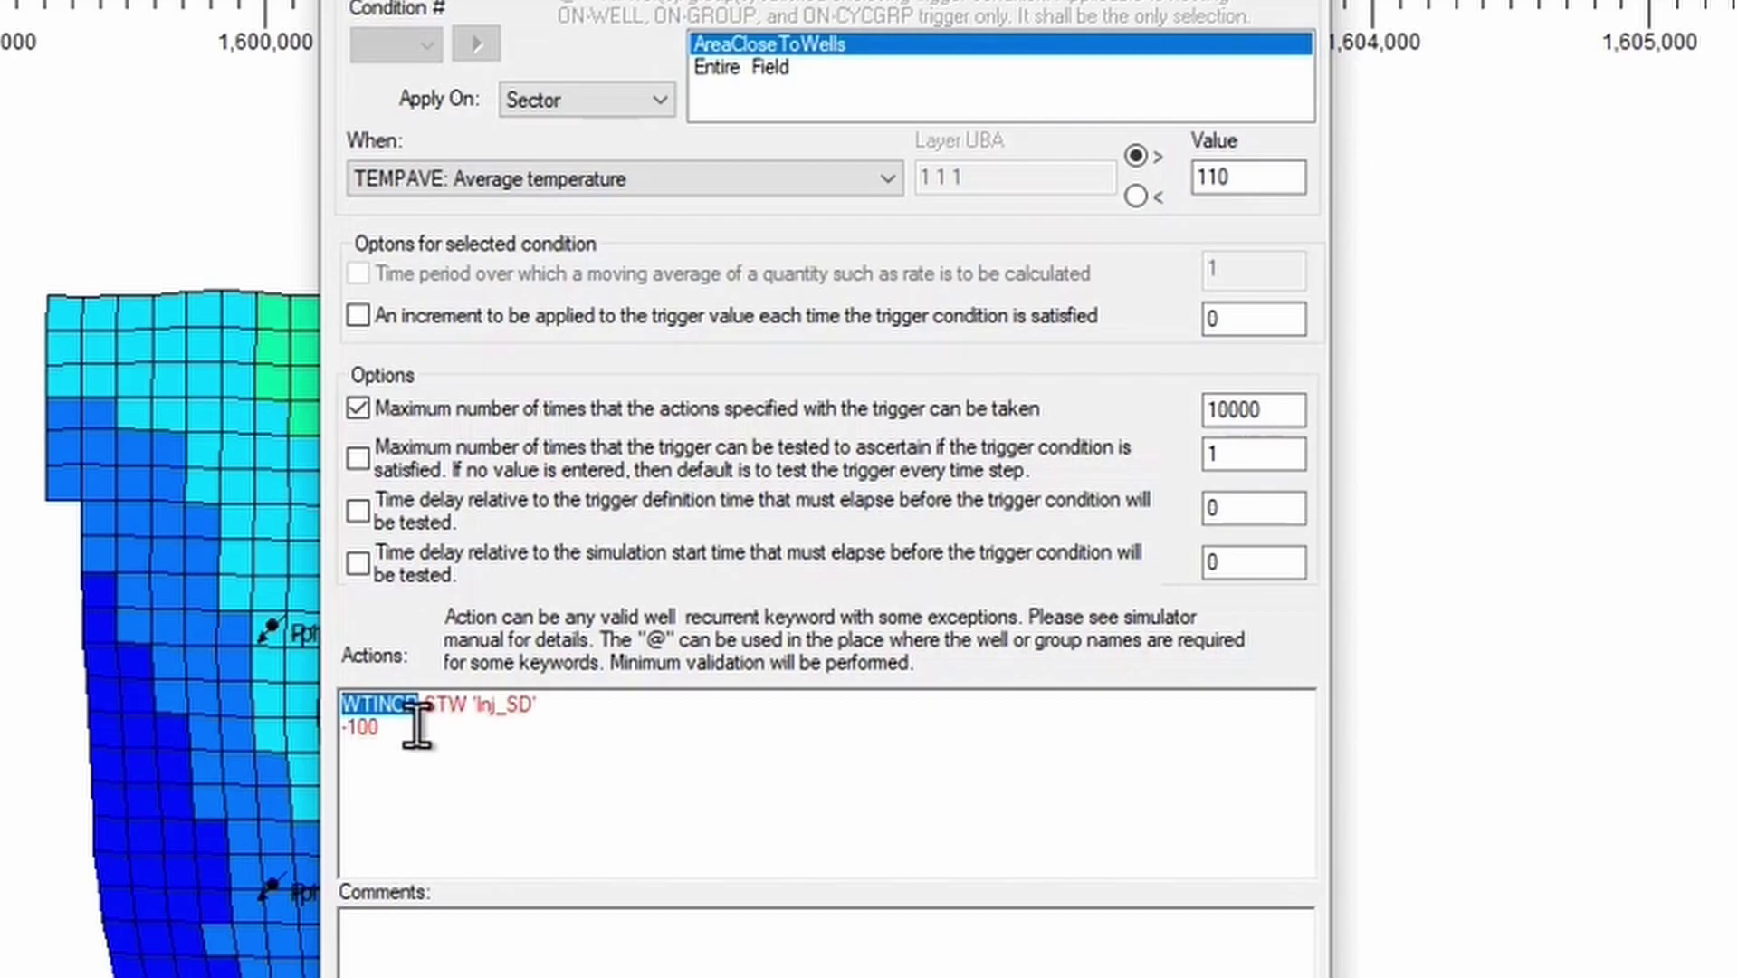
{"action": "double_click", "coordinate": [457, 704]}
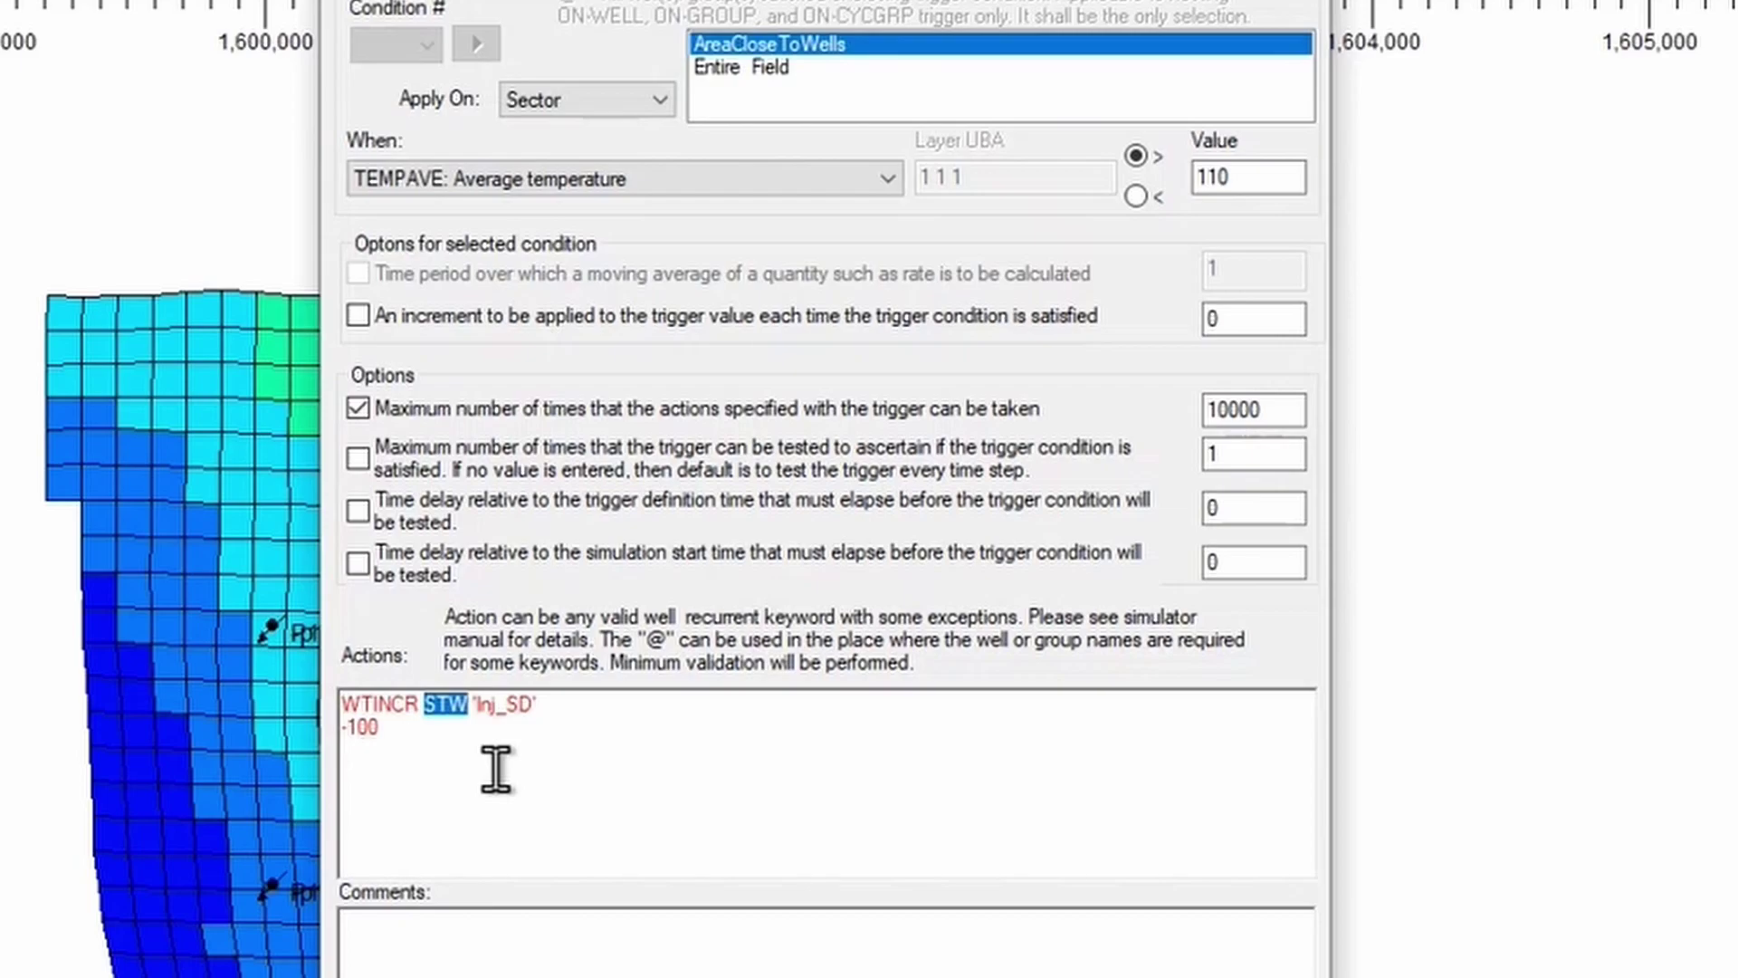
{"action": "left_click_drag", "start_coordinate": [562, 706], "coordinate": [352, 738]}
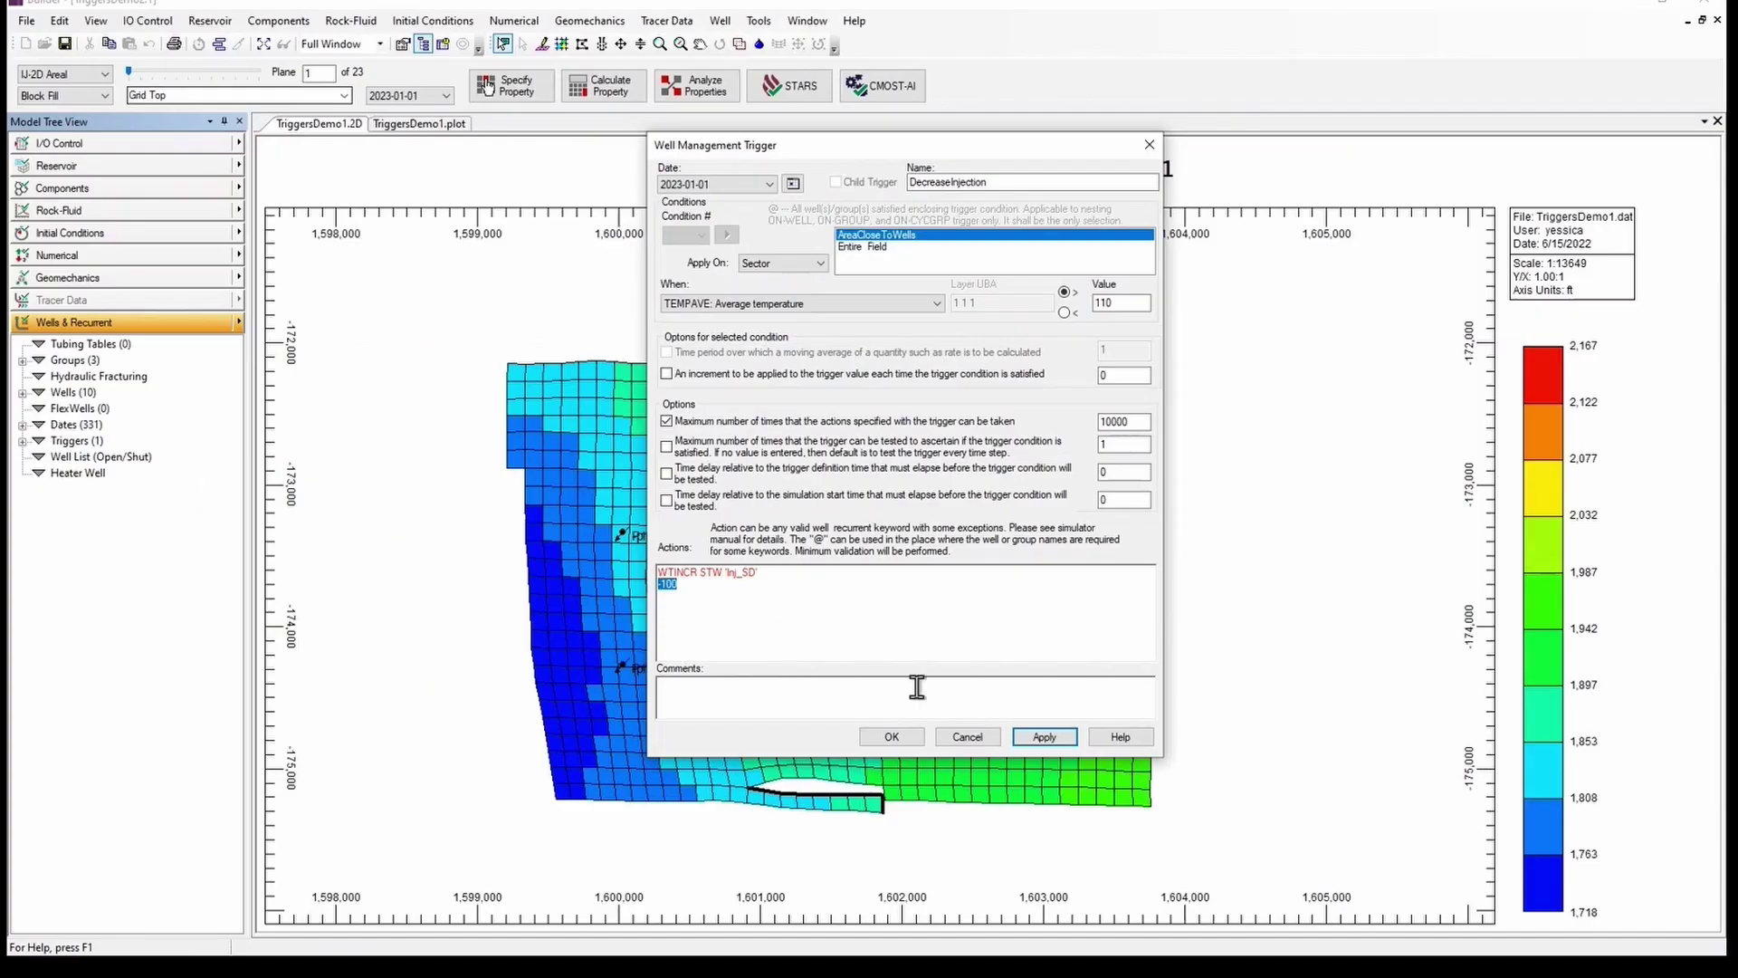
{"action": "left_click", "coordinate": [1051, 739]}
{"action": "left_click", "coordinate": [892, 738]}
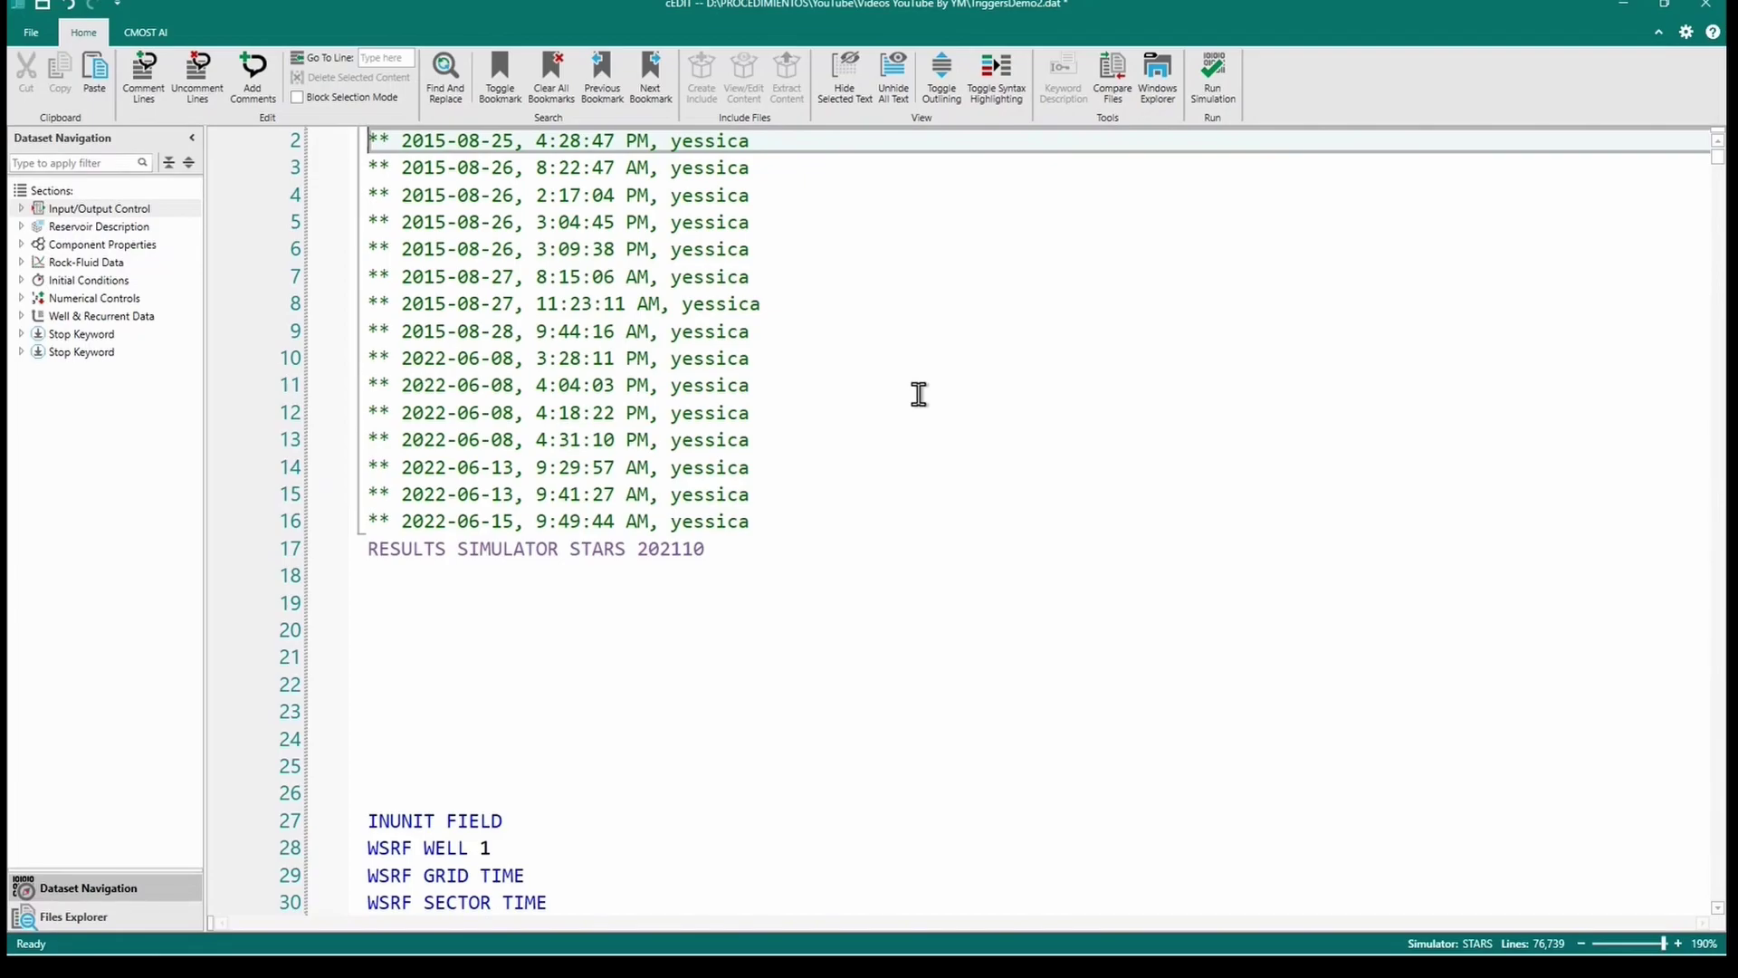
Append TIME_DELAY 150 to the DecreaseInjection TRIGGER line in cEDIT
{"action": "key", "text": "ctrl+f"}
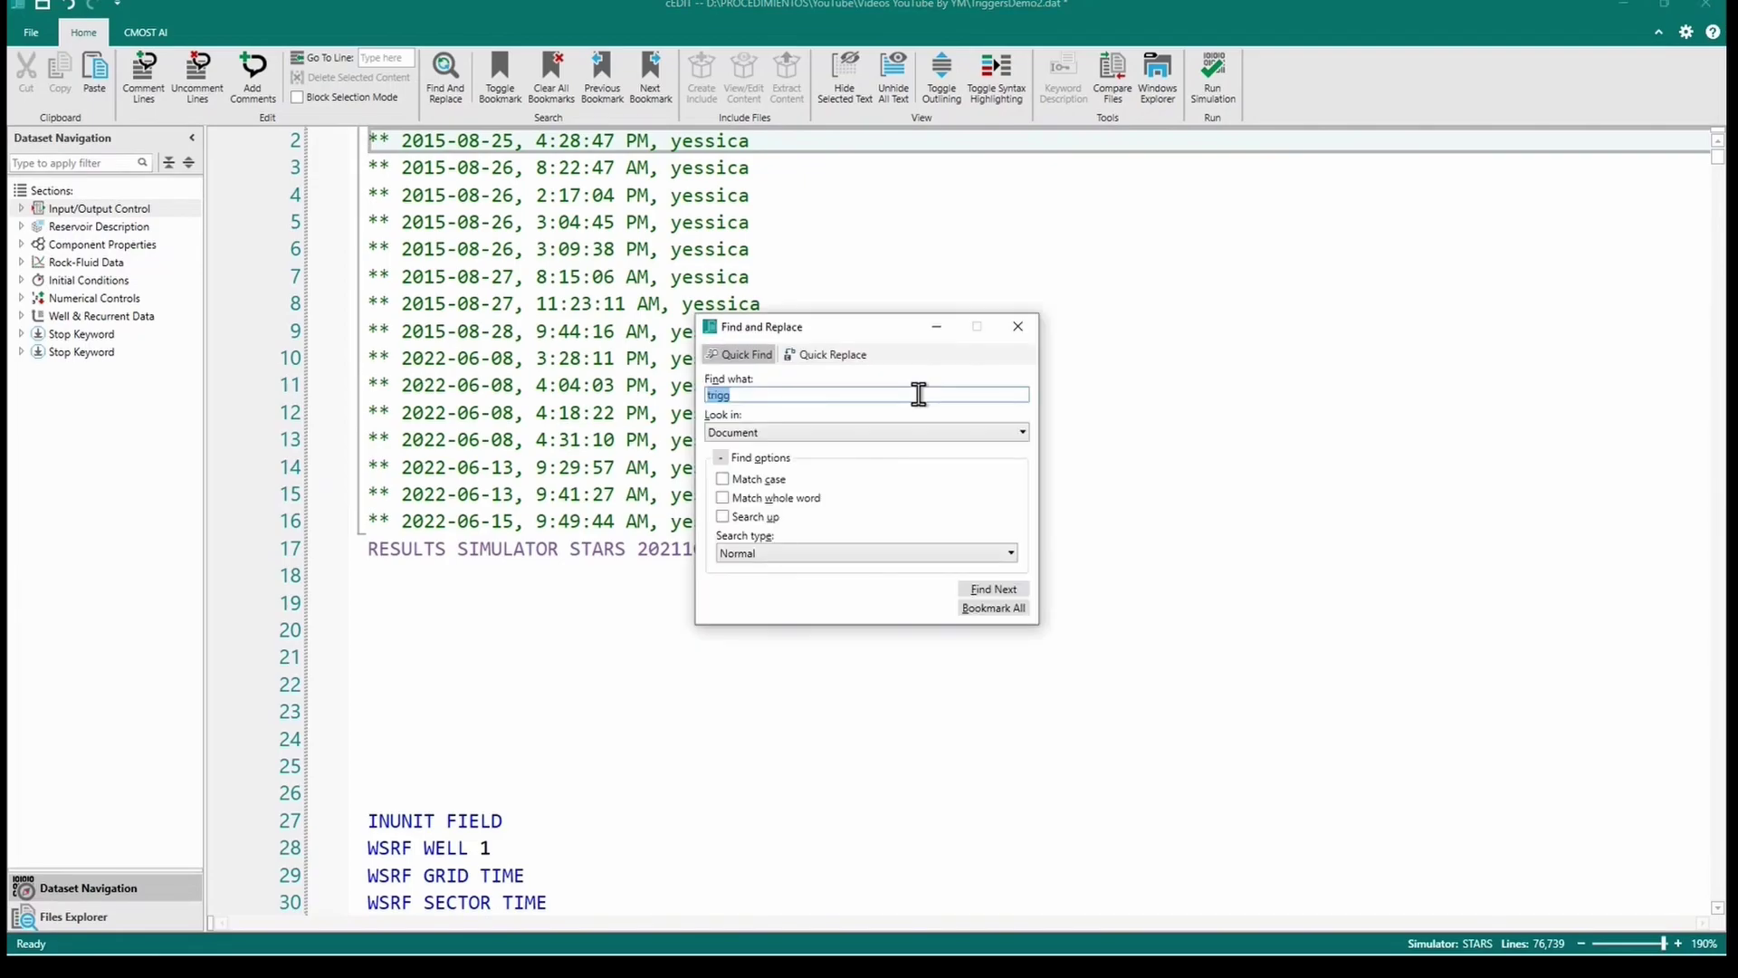
{"action": "key", "text": "Return"}
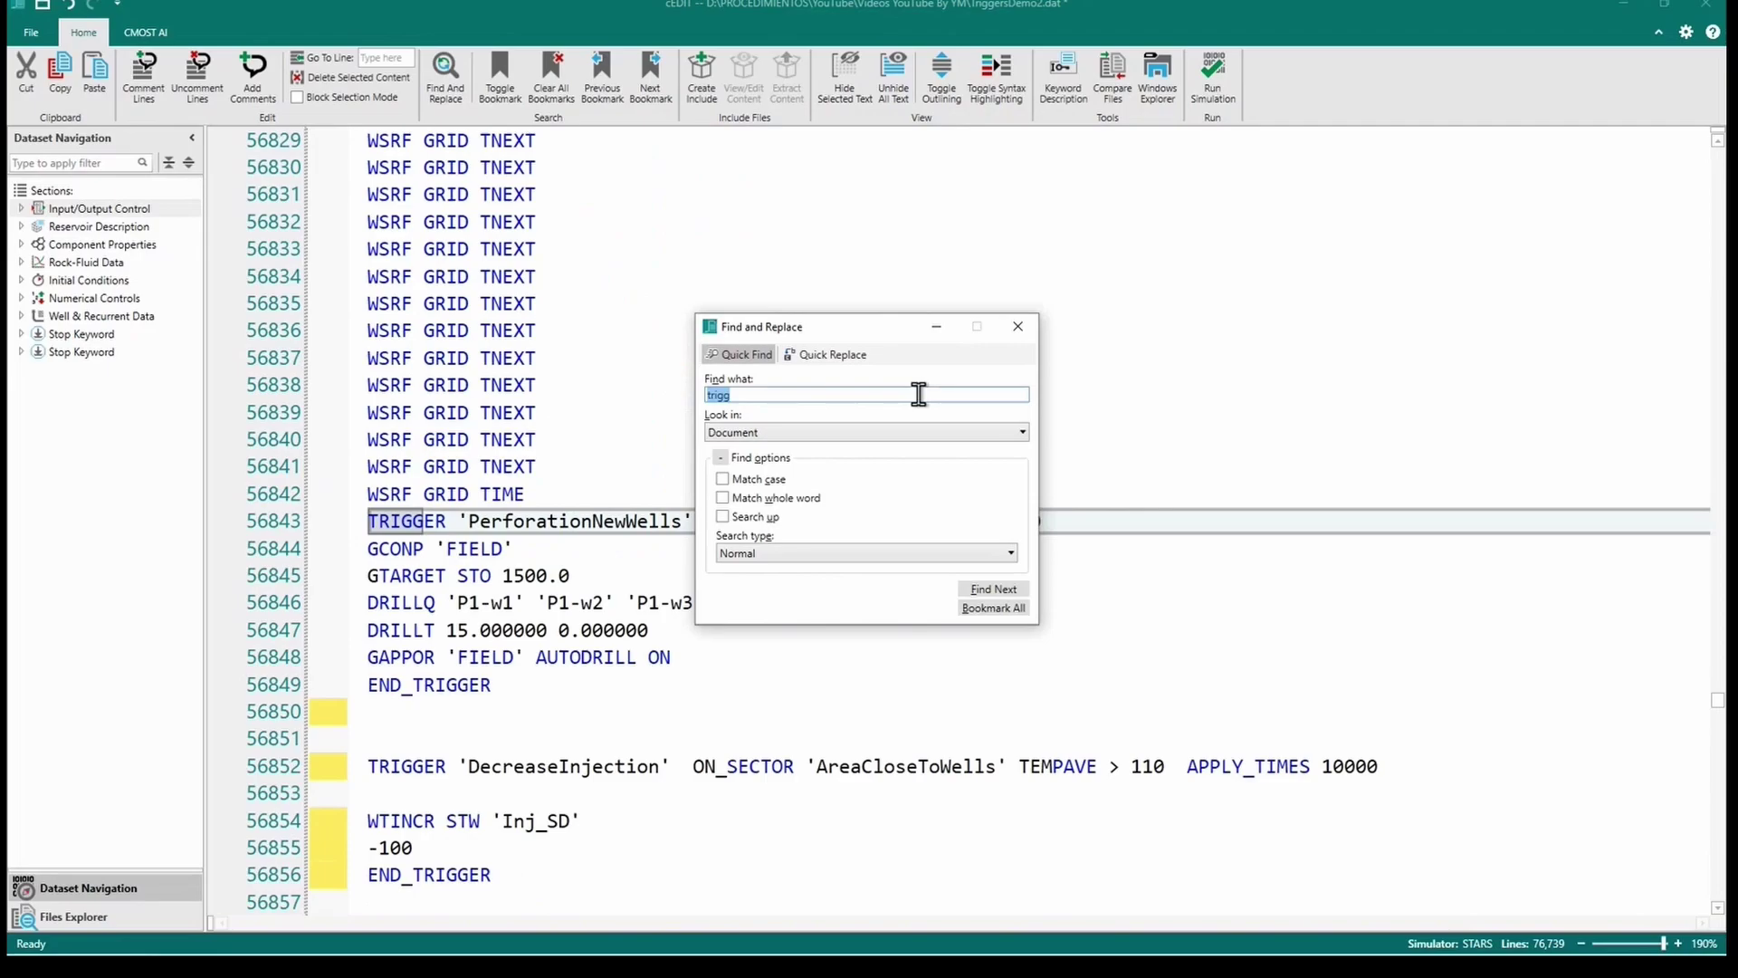
{"action": "left_click", "coordinate": [1019, 327]}
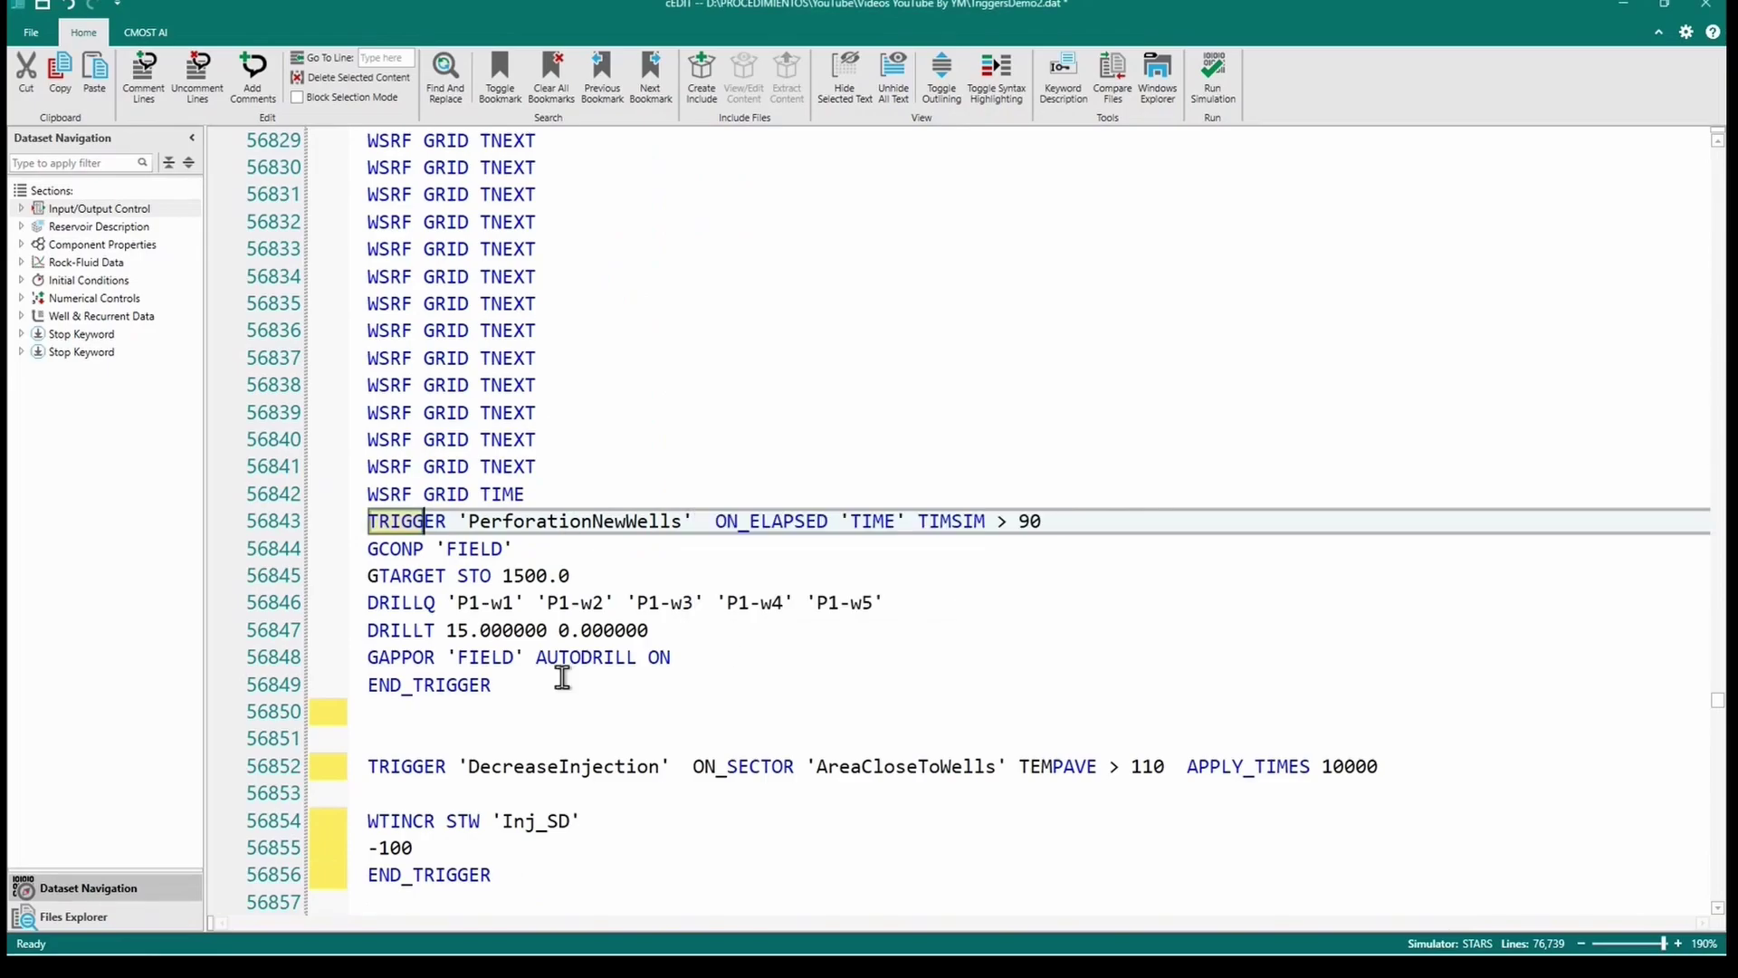
{"action": "left_click", "coordinate": [717, 794]}
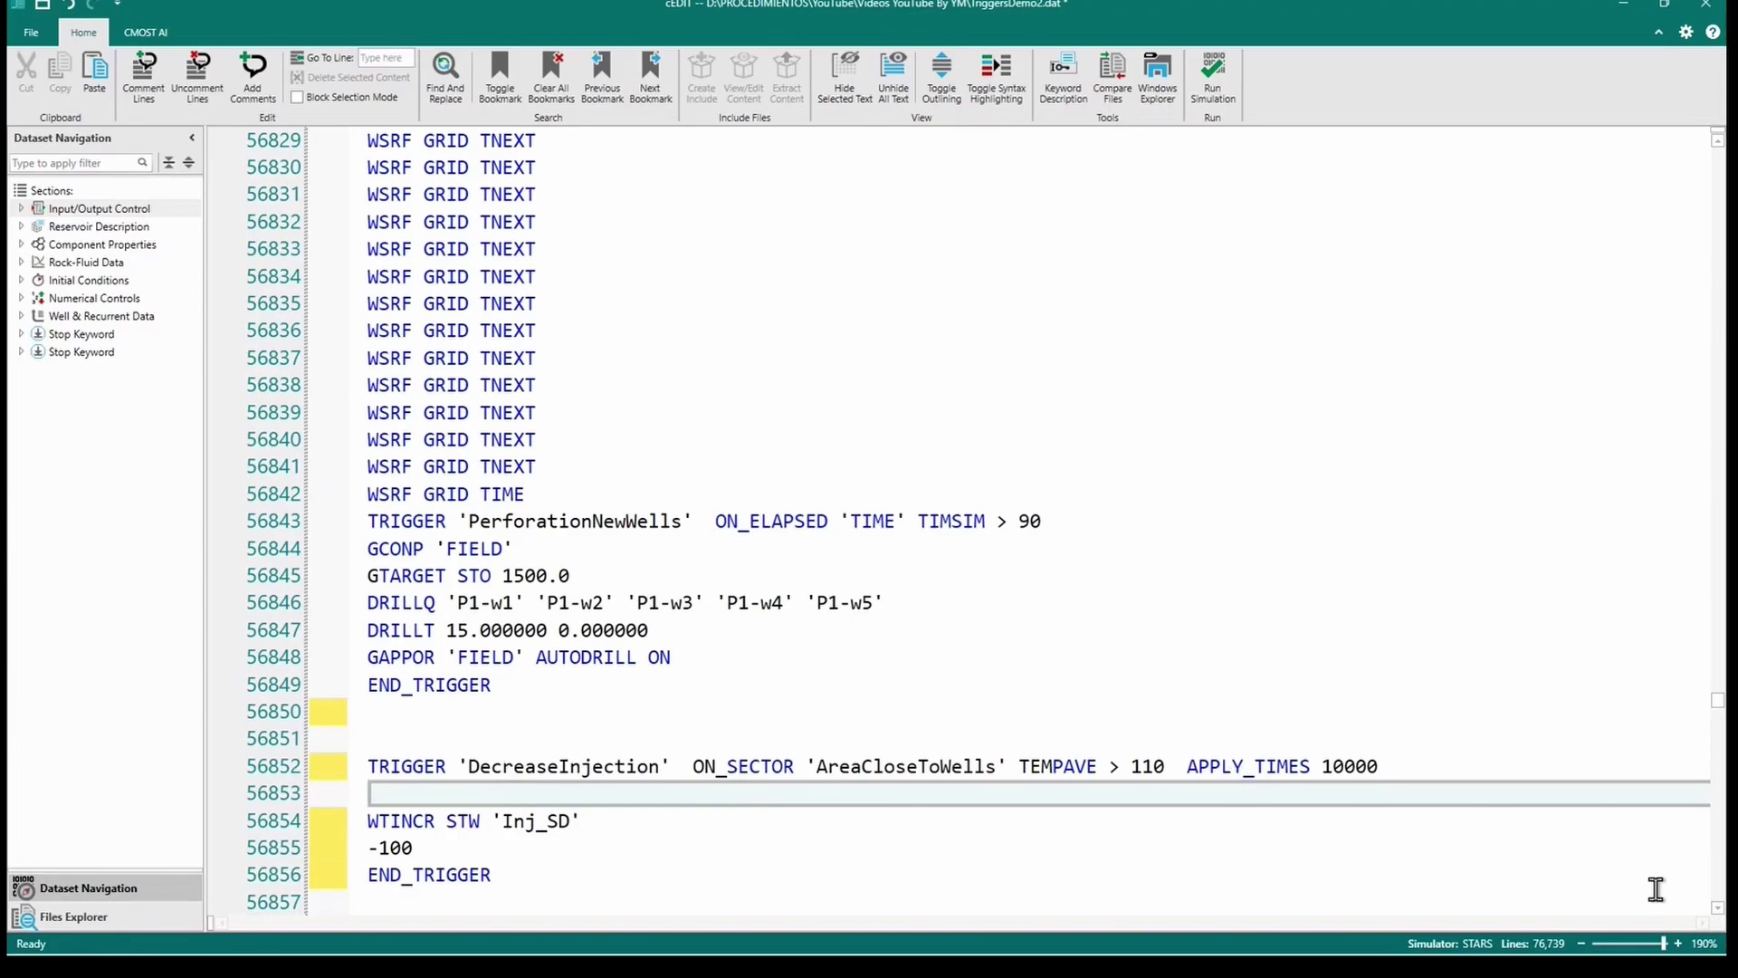
{"action": "left_click", "coordinate": [1718, 909]}
{"action": "scroll", "coordinate": [1718, 909], "scroll_direction": "down", "scroll_amount": 5}
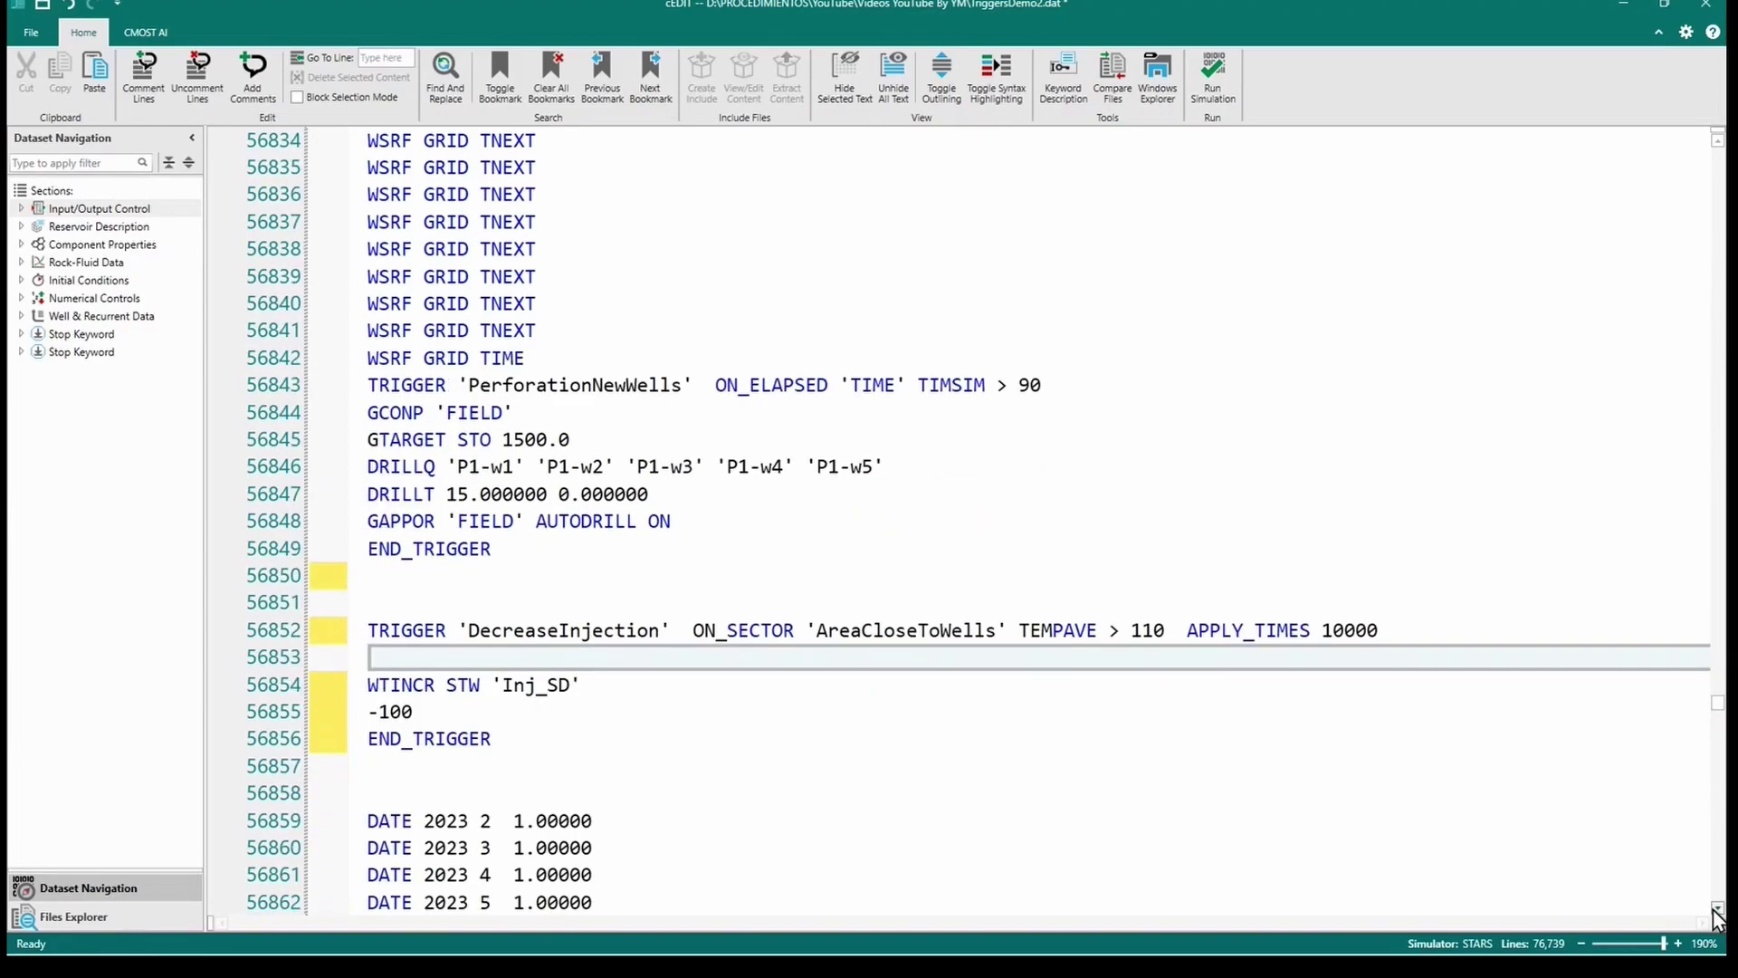
{"action": "double_click", "coordinate": [1703, 902]}
{"action": "left_click", "coordinate": [1445, 552]}
{"action": "left_click", "coordinate": [1451, 574]}
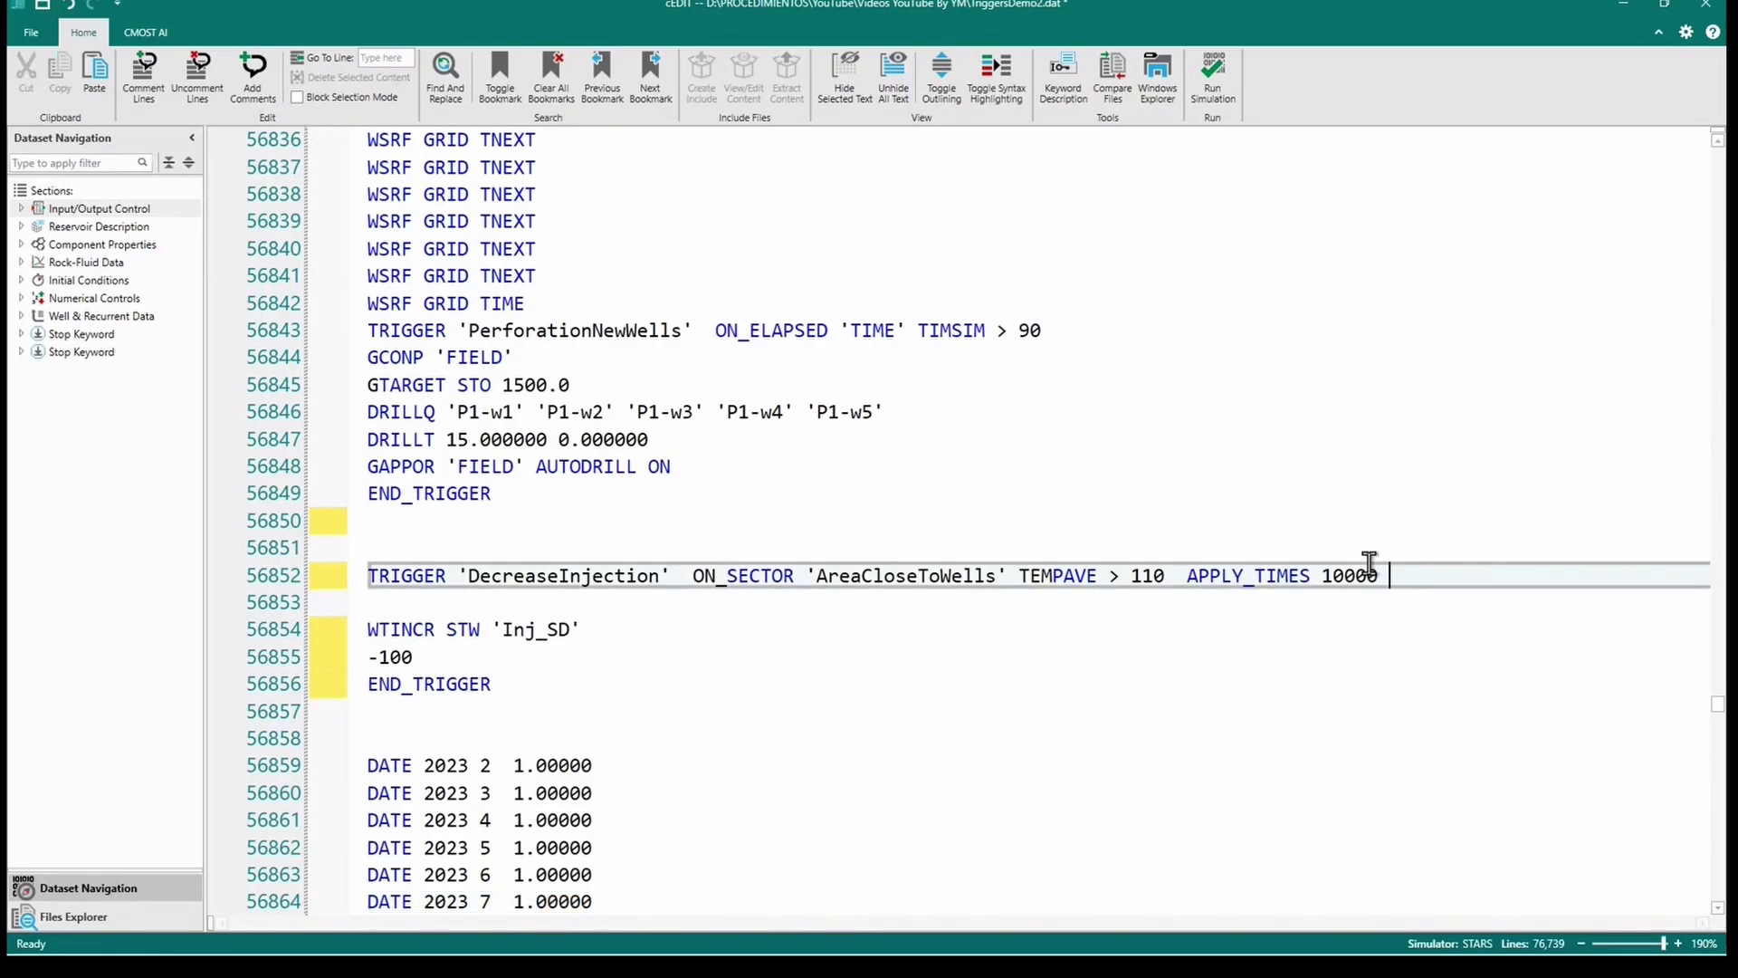
{"action": "type", "text": "TIME_DELAY 150"}
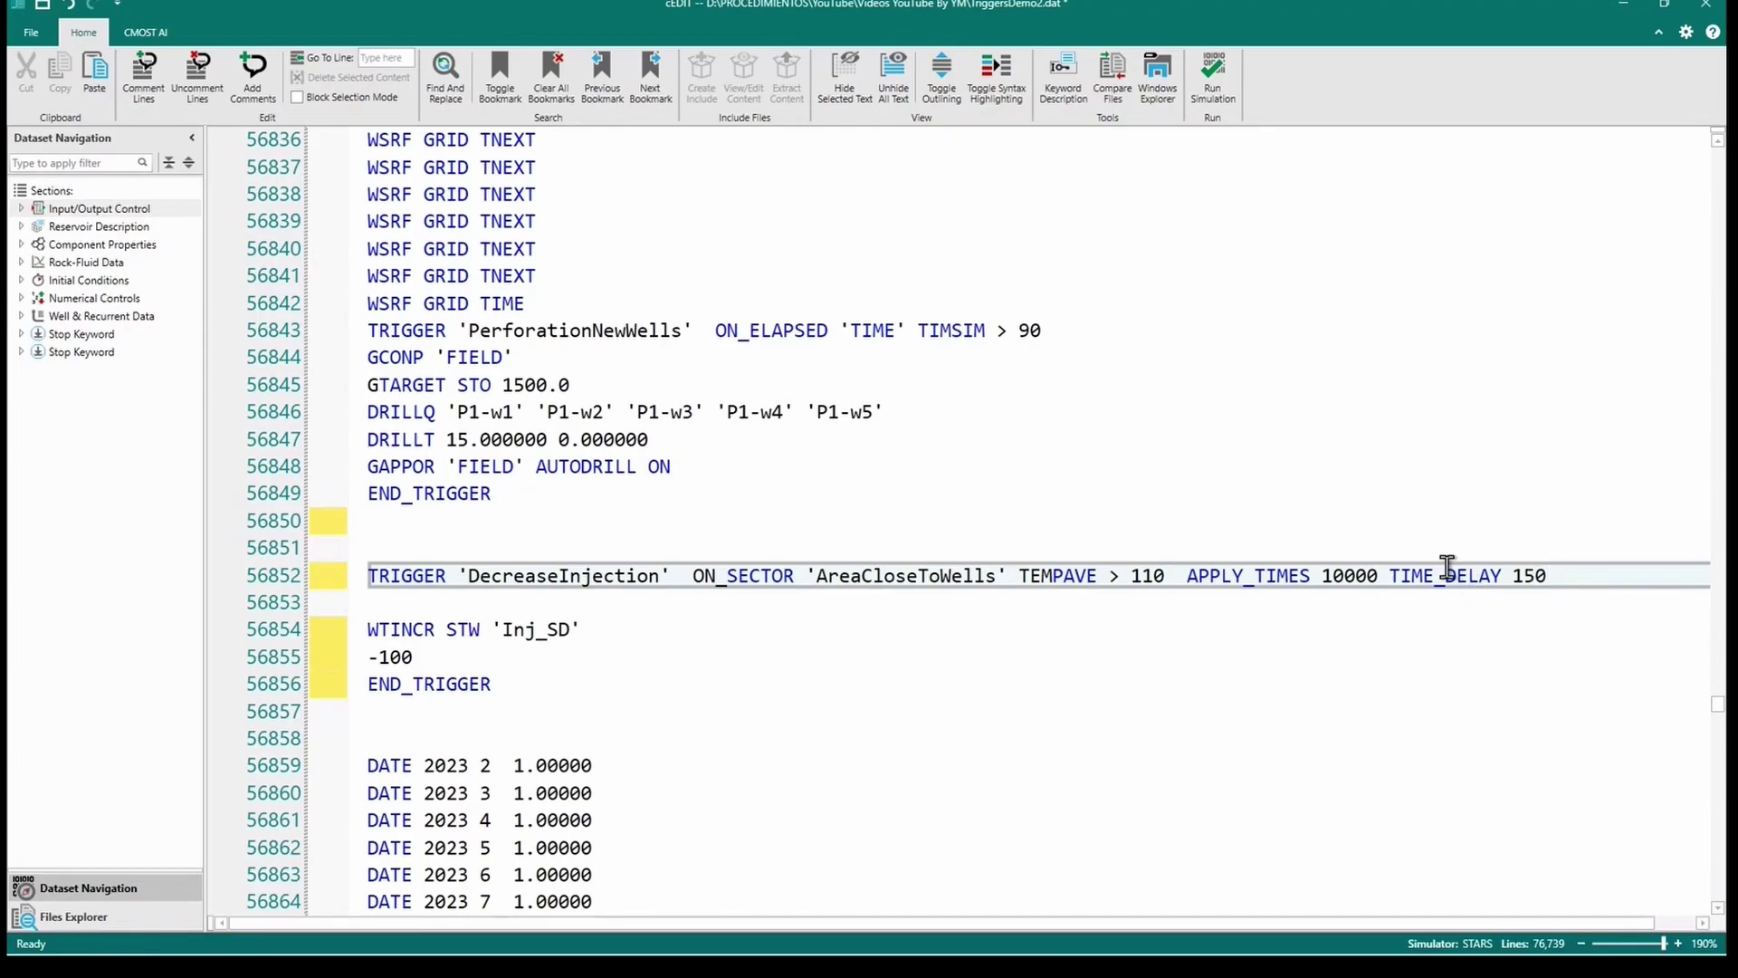
Save the dataset and submit the STARS simulation run to the launcher
{"action": "left_click", "coordinate": [42, 7]}
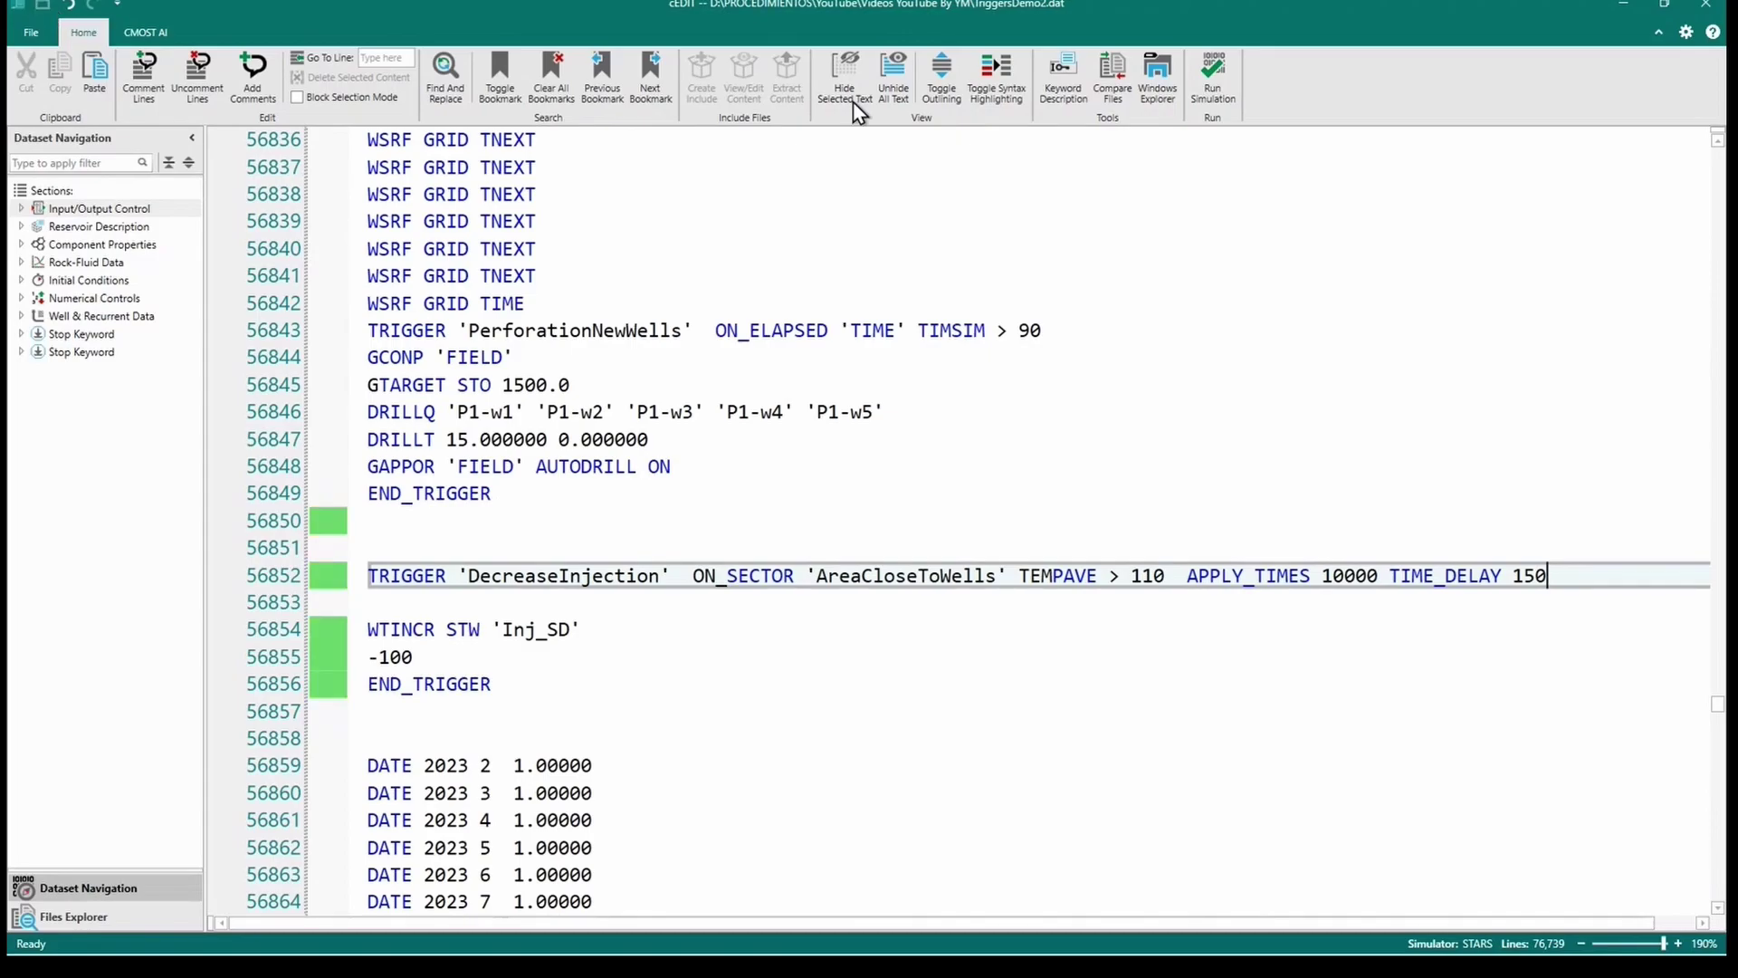
{"action": "left_click", "coordinate": [1206, 93]}
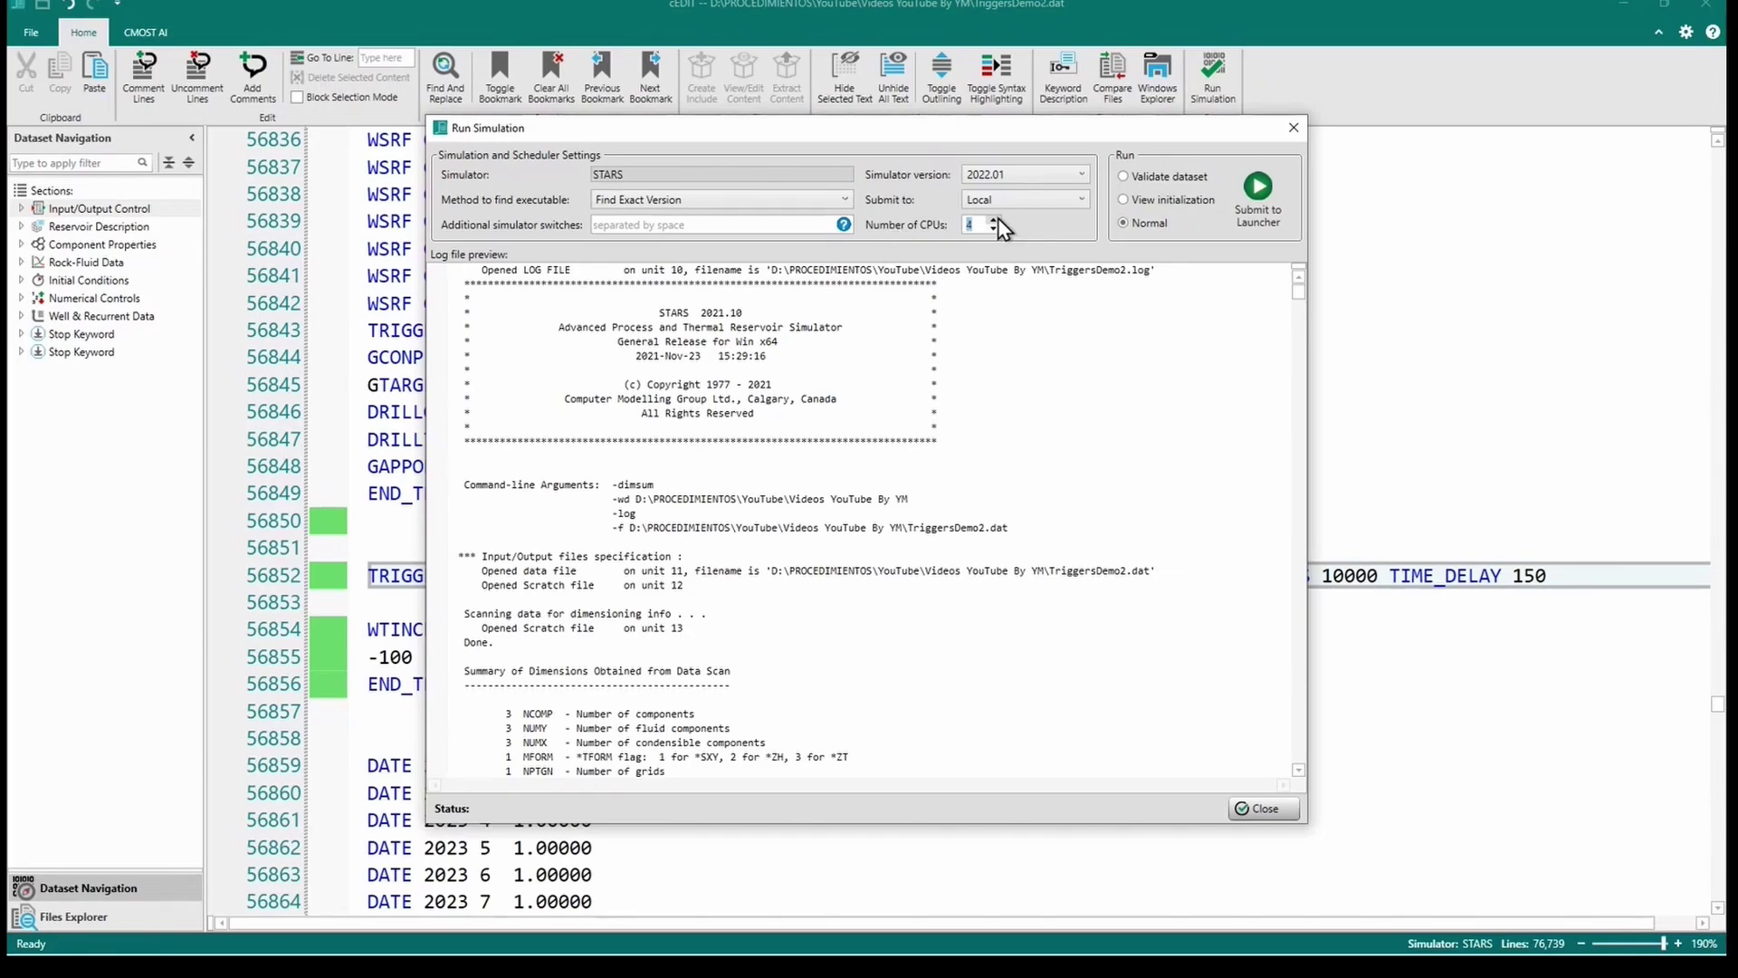
{"action": "left_click", "coordinate": [1268, 217]}
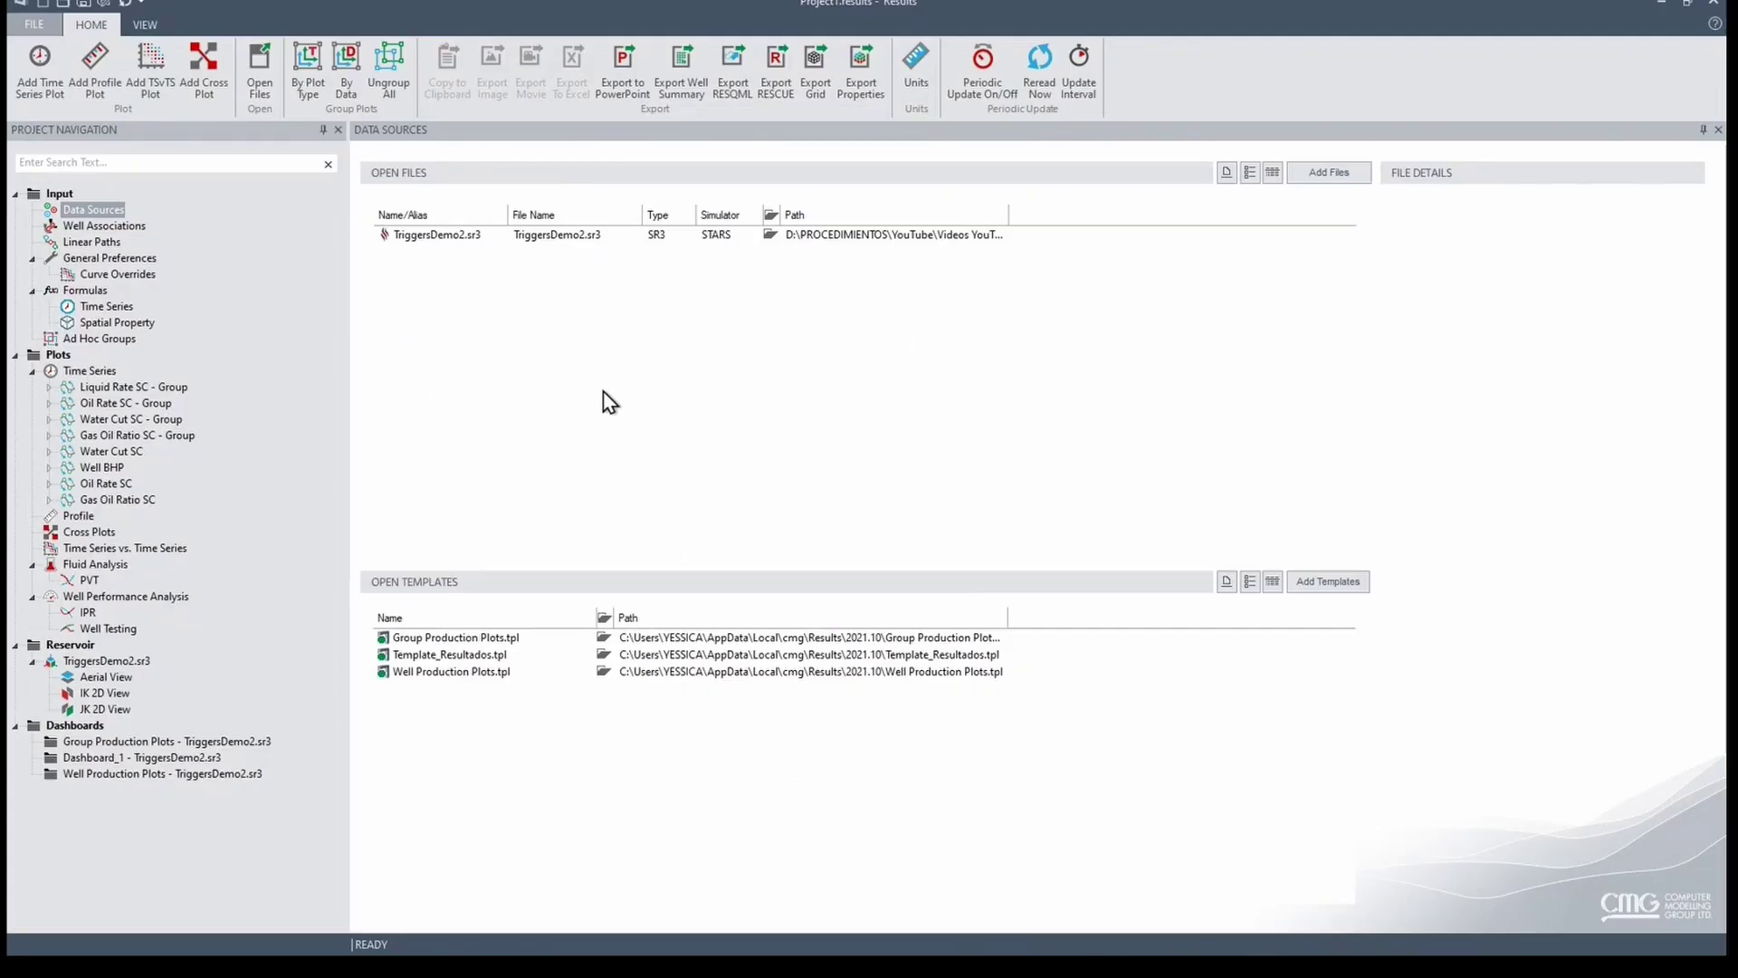
Plot Water Rate SC for injector Inj_SD from TriggersDemo2.sr3 as a new time series plot
{"action": "left_click", "coordinate": [109, 375]}
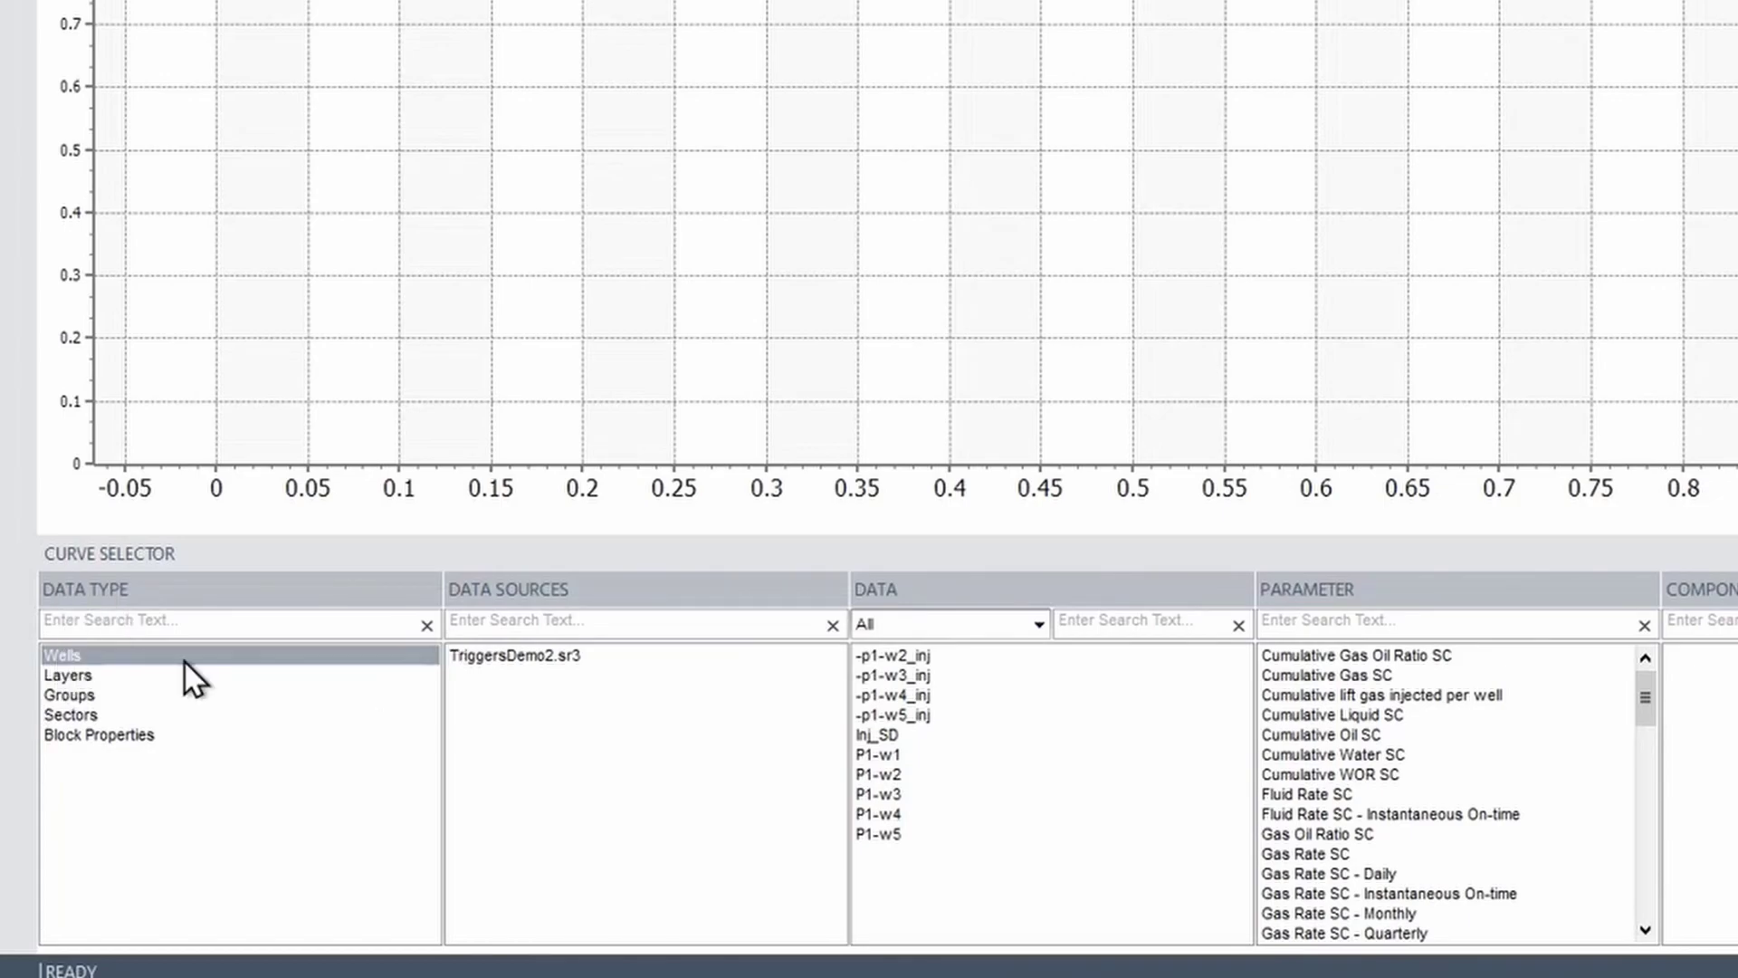
{"action": "left_click", "coordinate": [496, 655]}
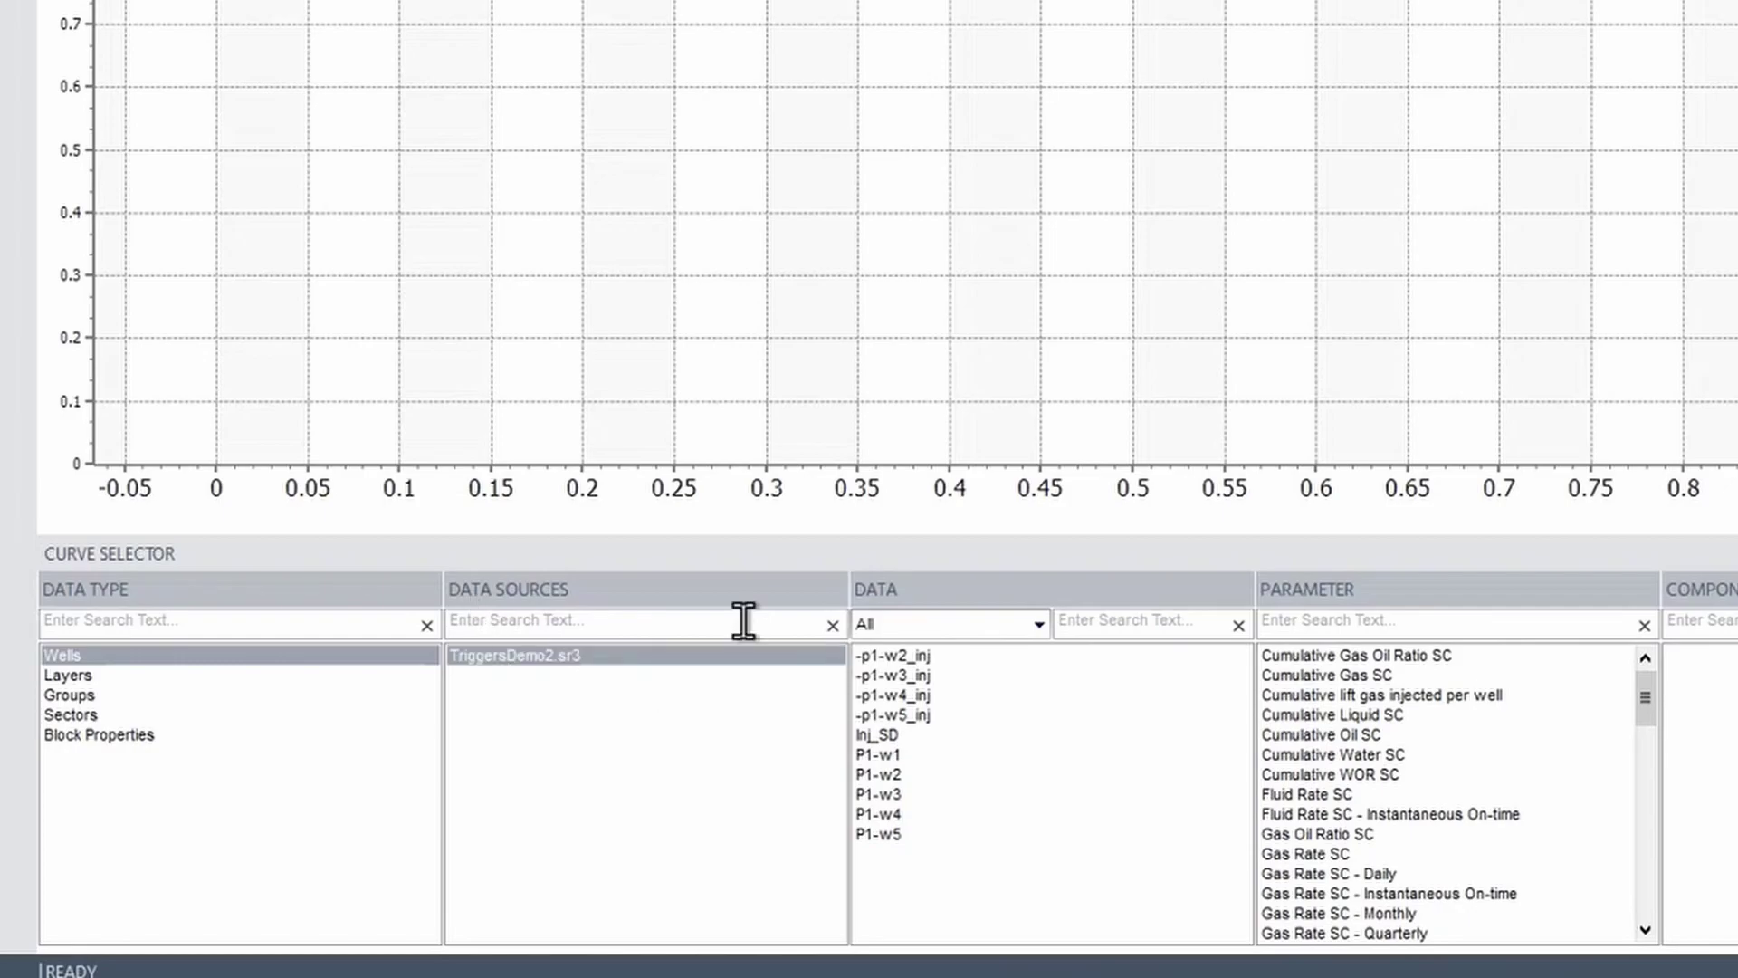
{"action": "left_click", "coordinate": [1040, 622]}
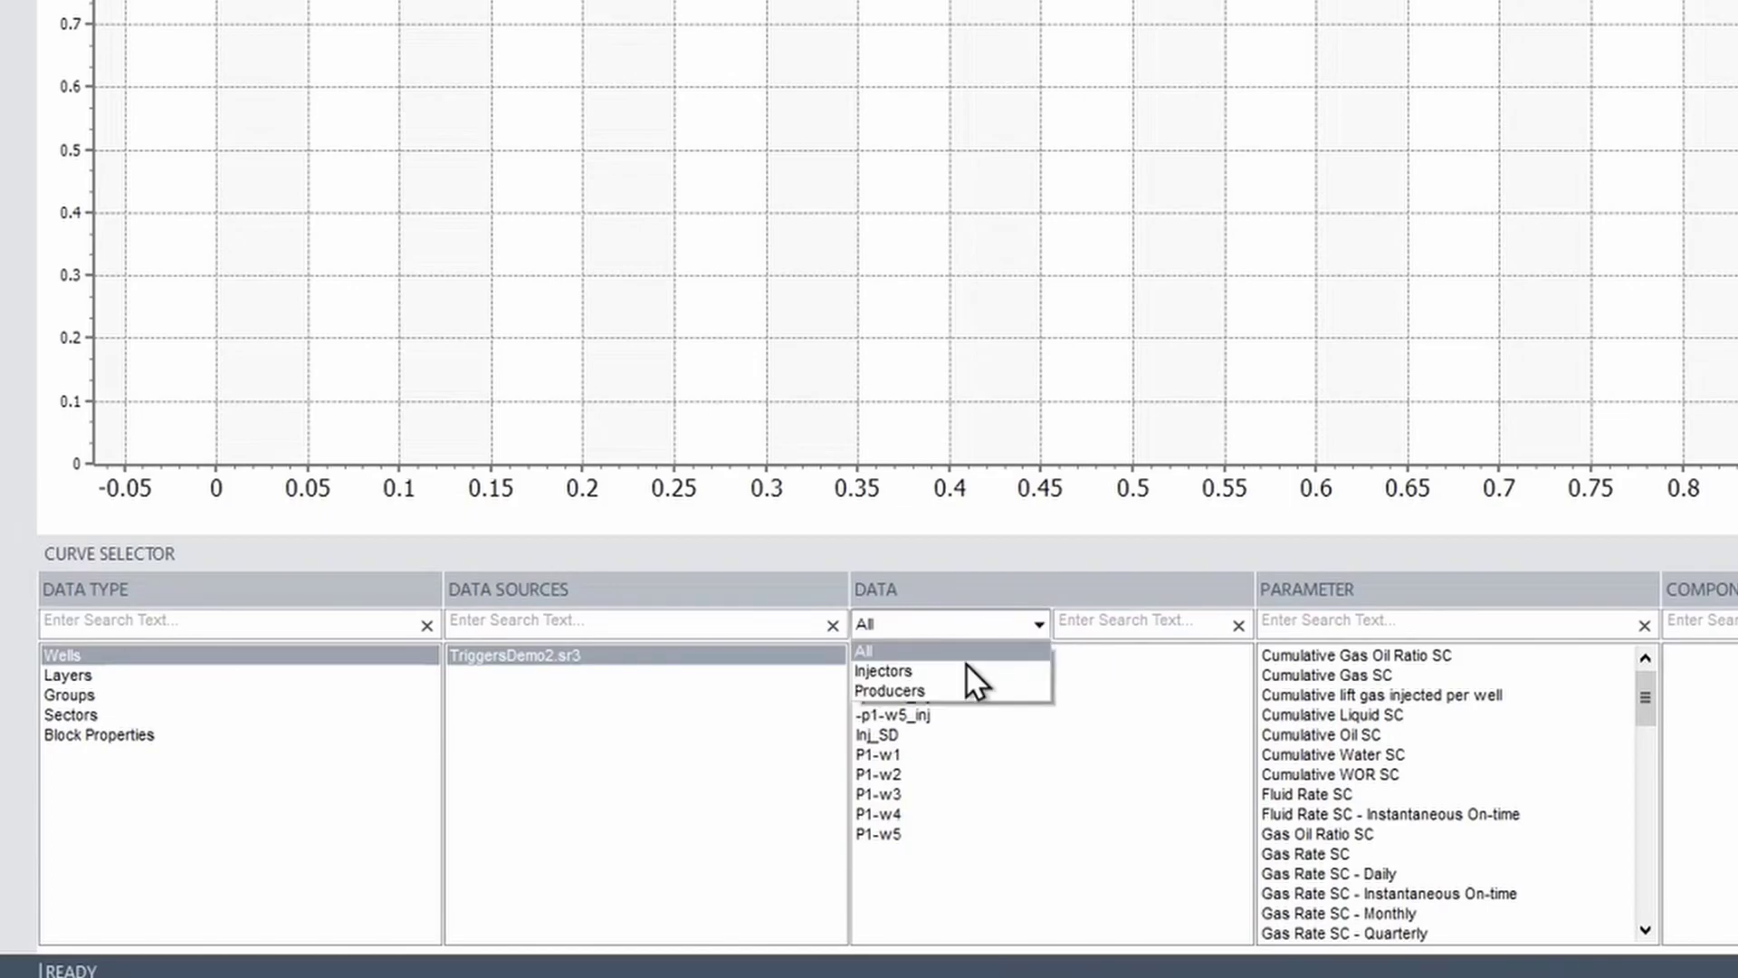
{"action": "left_click", "coordinate": [915, 672]}
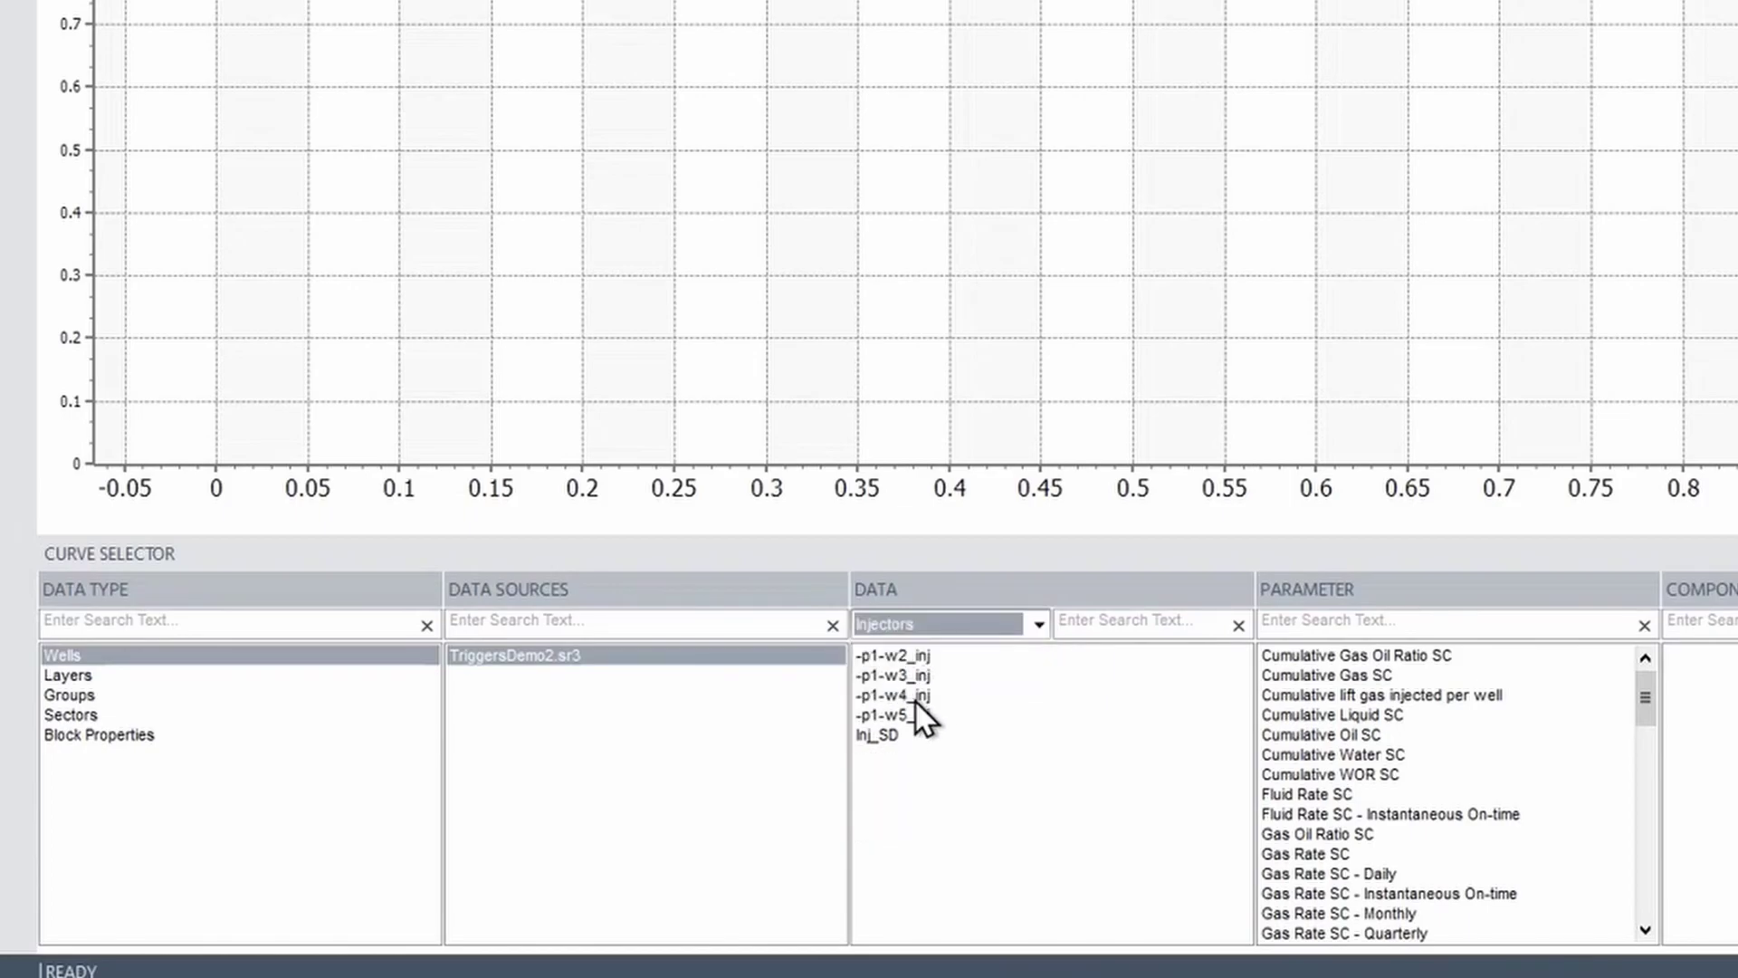
{"action": "left_click", "coordinate": [882, 735]}
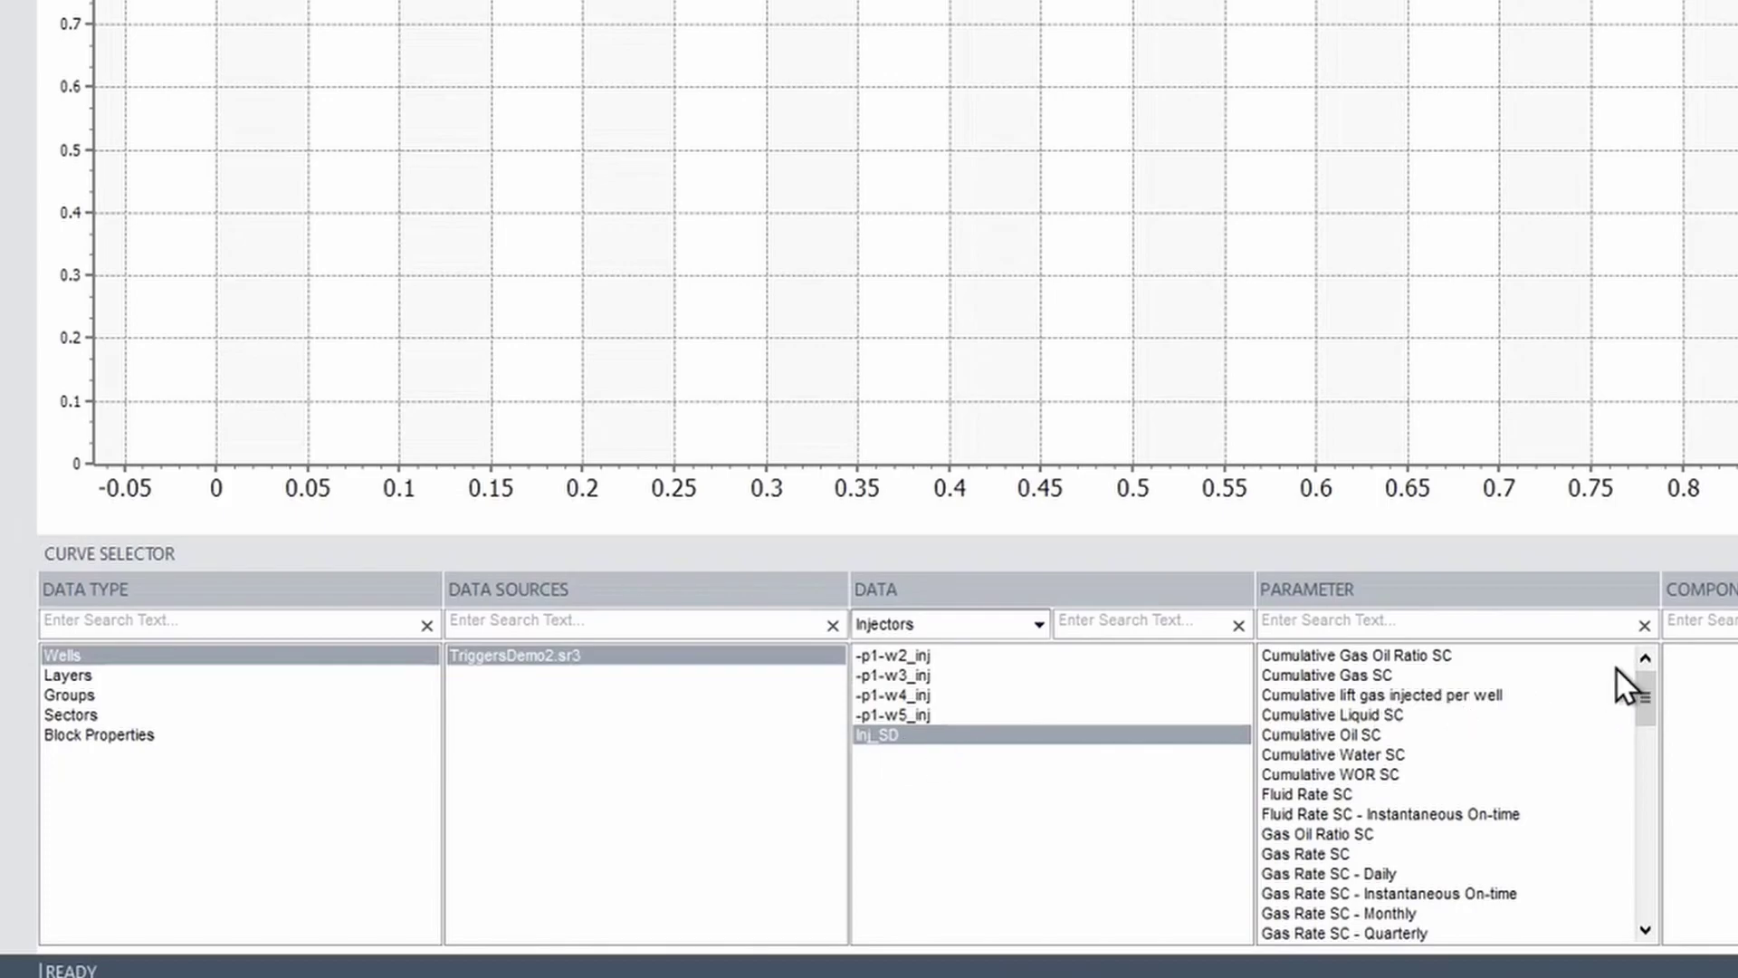
{"action": "left_click_drag", "start_coordinate": [1641, 688], "coordinate": [1642, 870]}
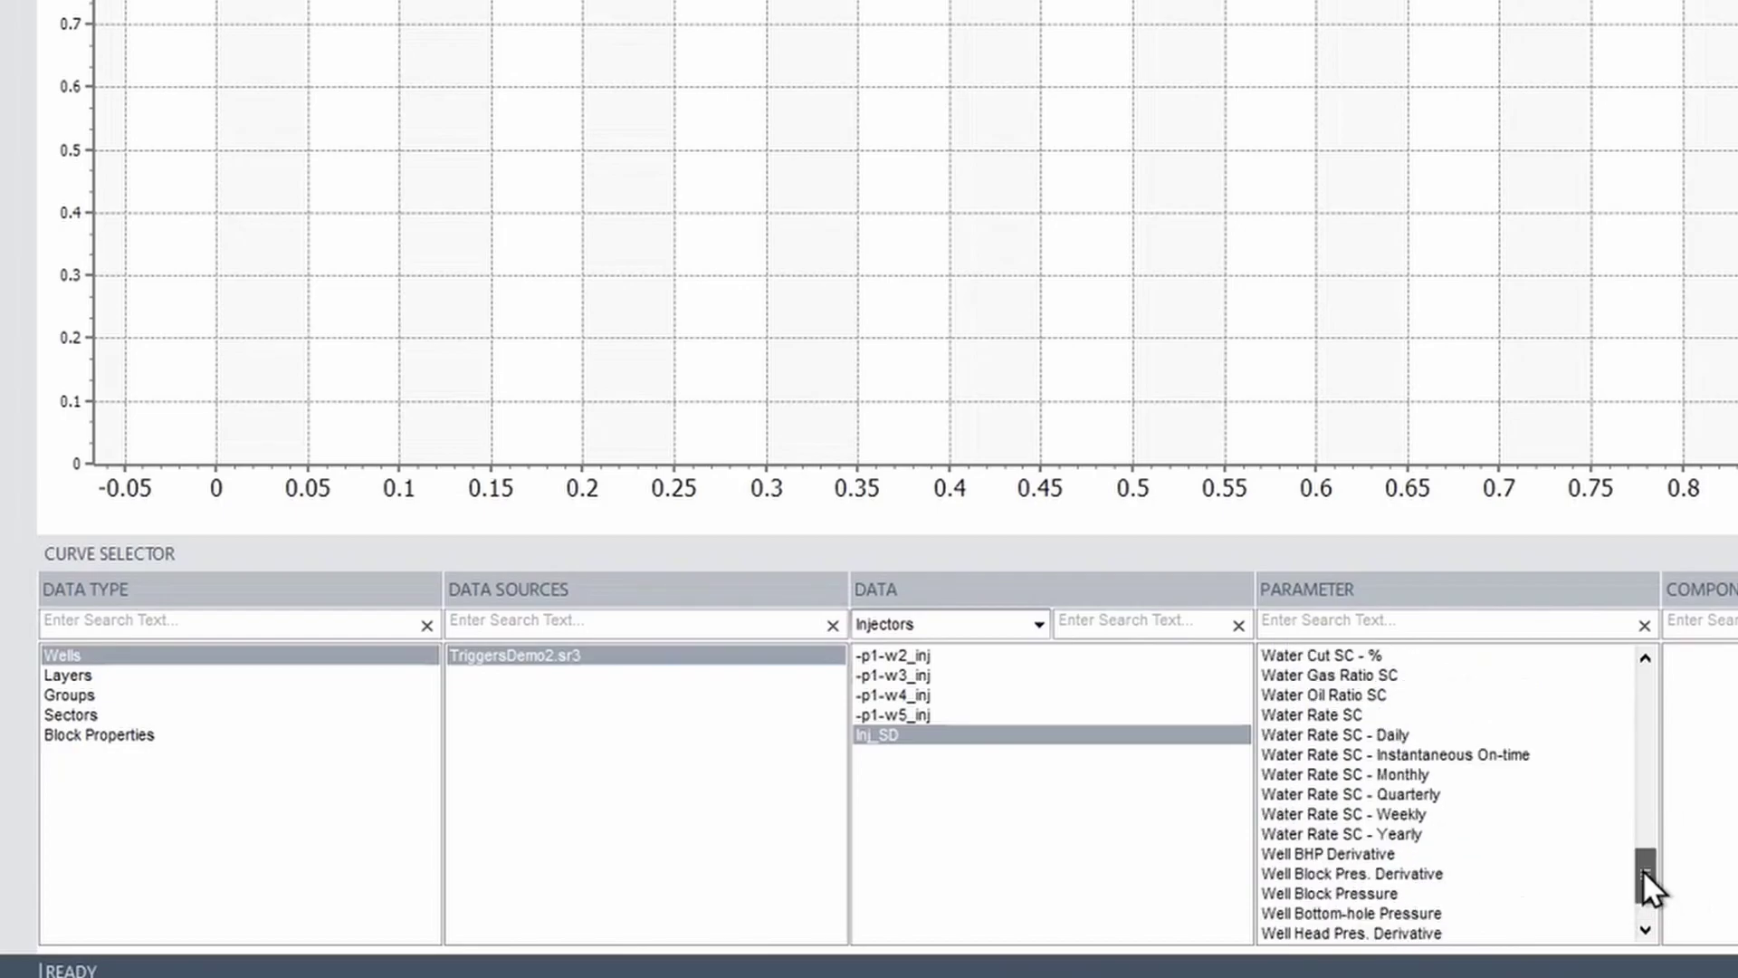
{"action": "left_click", "coordinate": [1316, 715]}
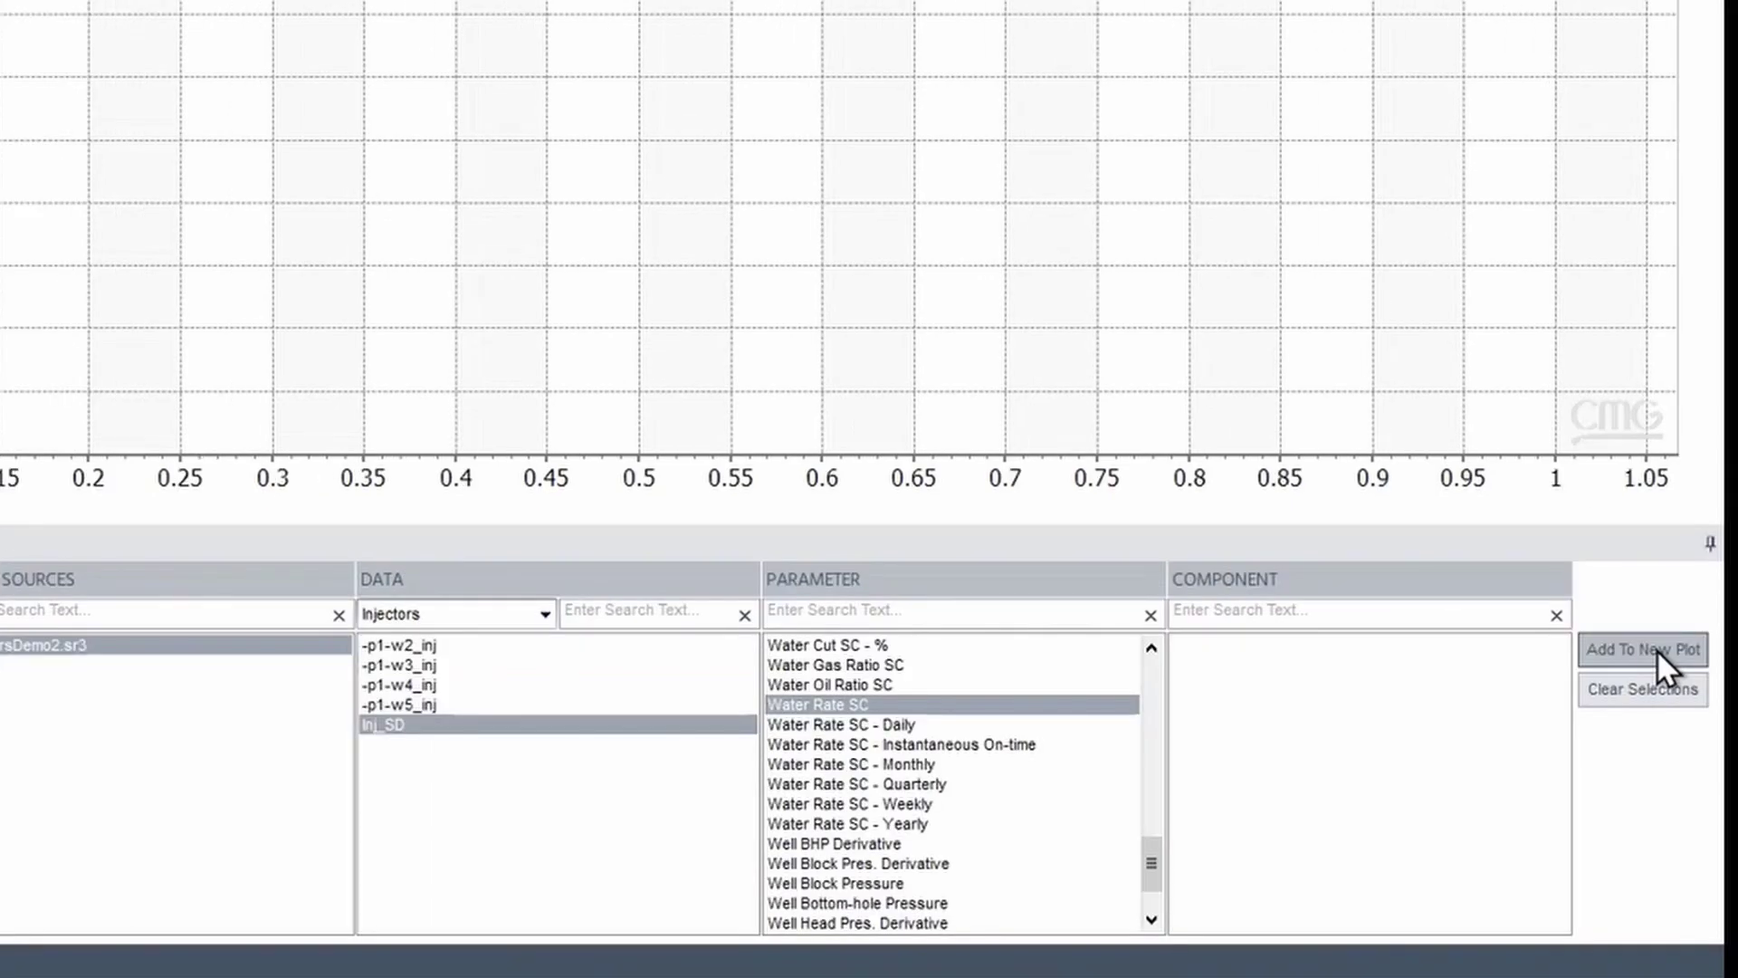
{"action": "left_click", "coordinate": [1604, 656]}
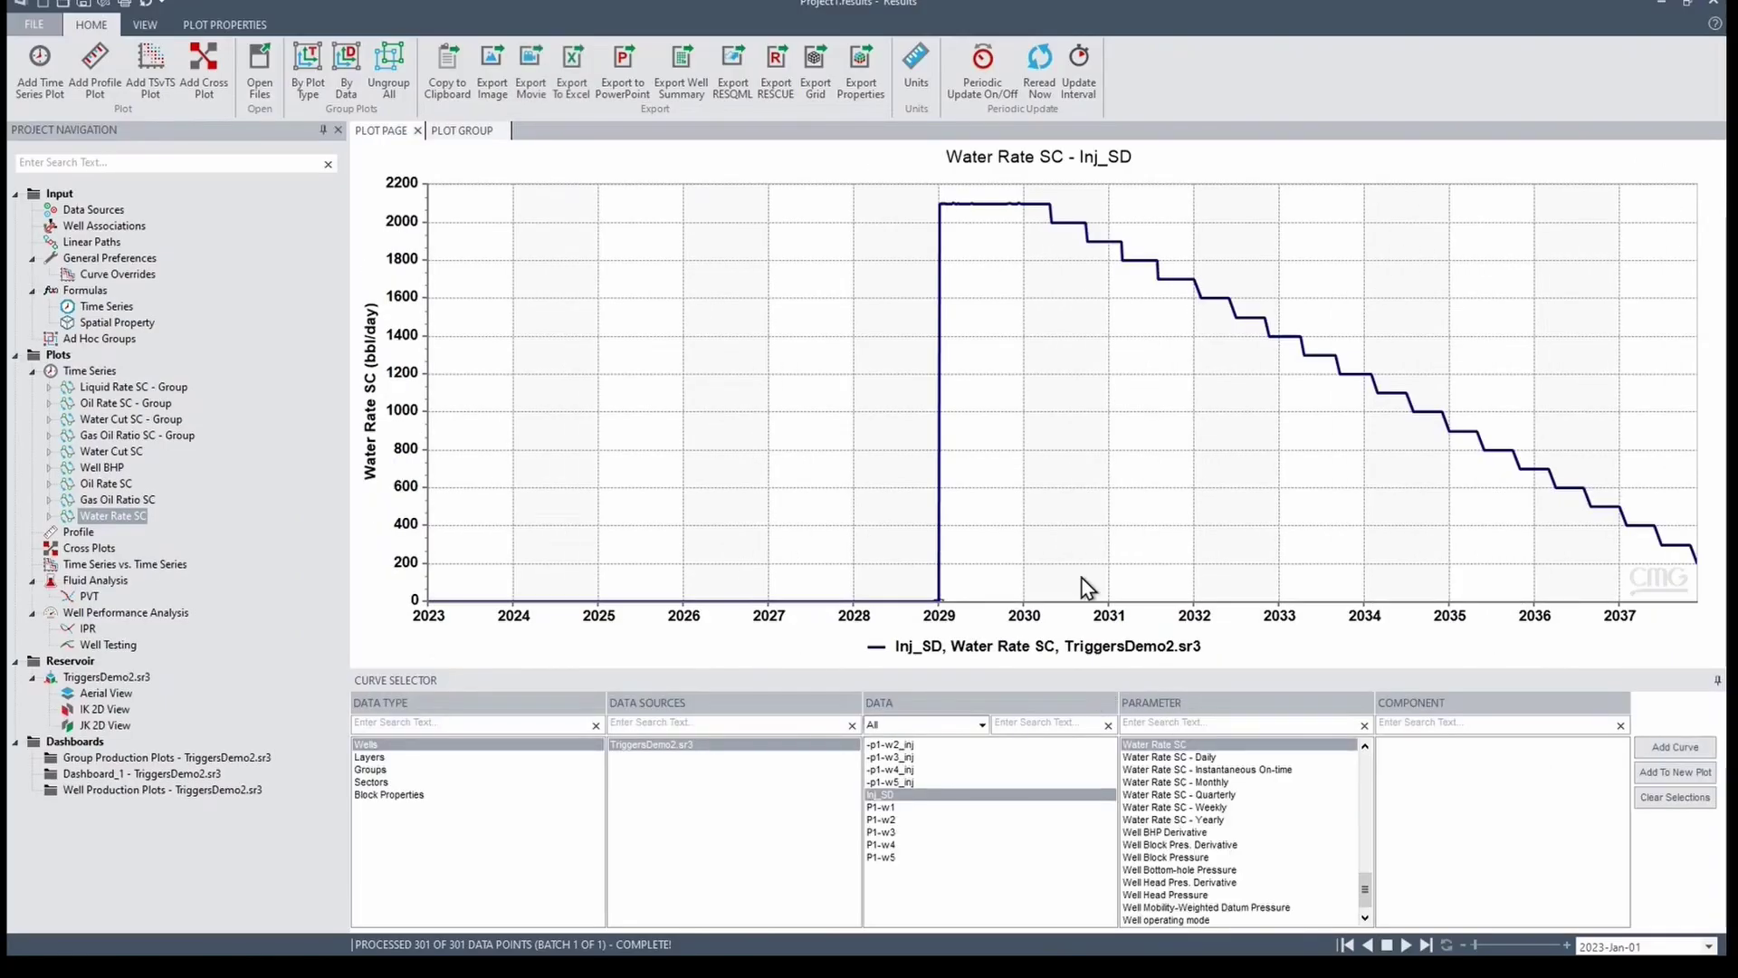
{"action": "mouse_move", "coordinate": [946, 226]}
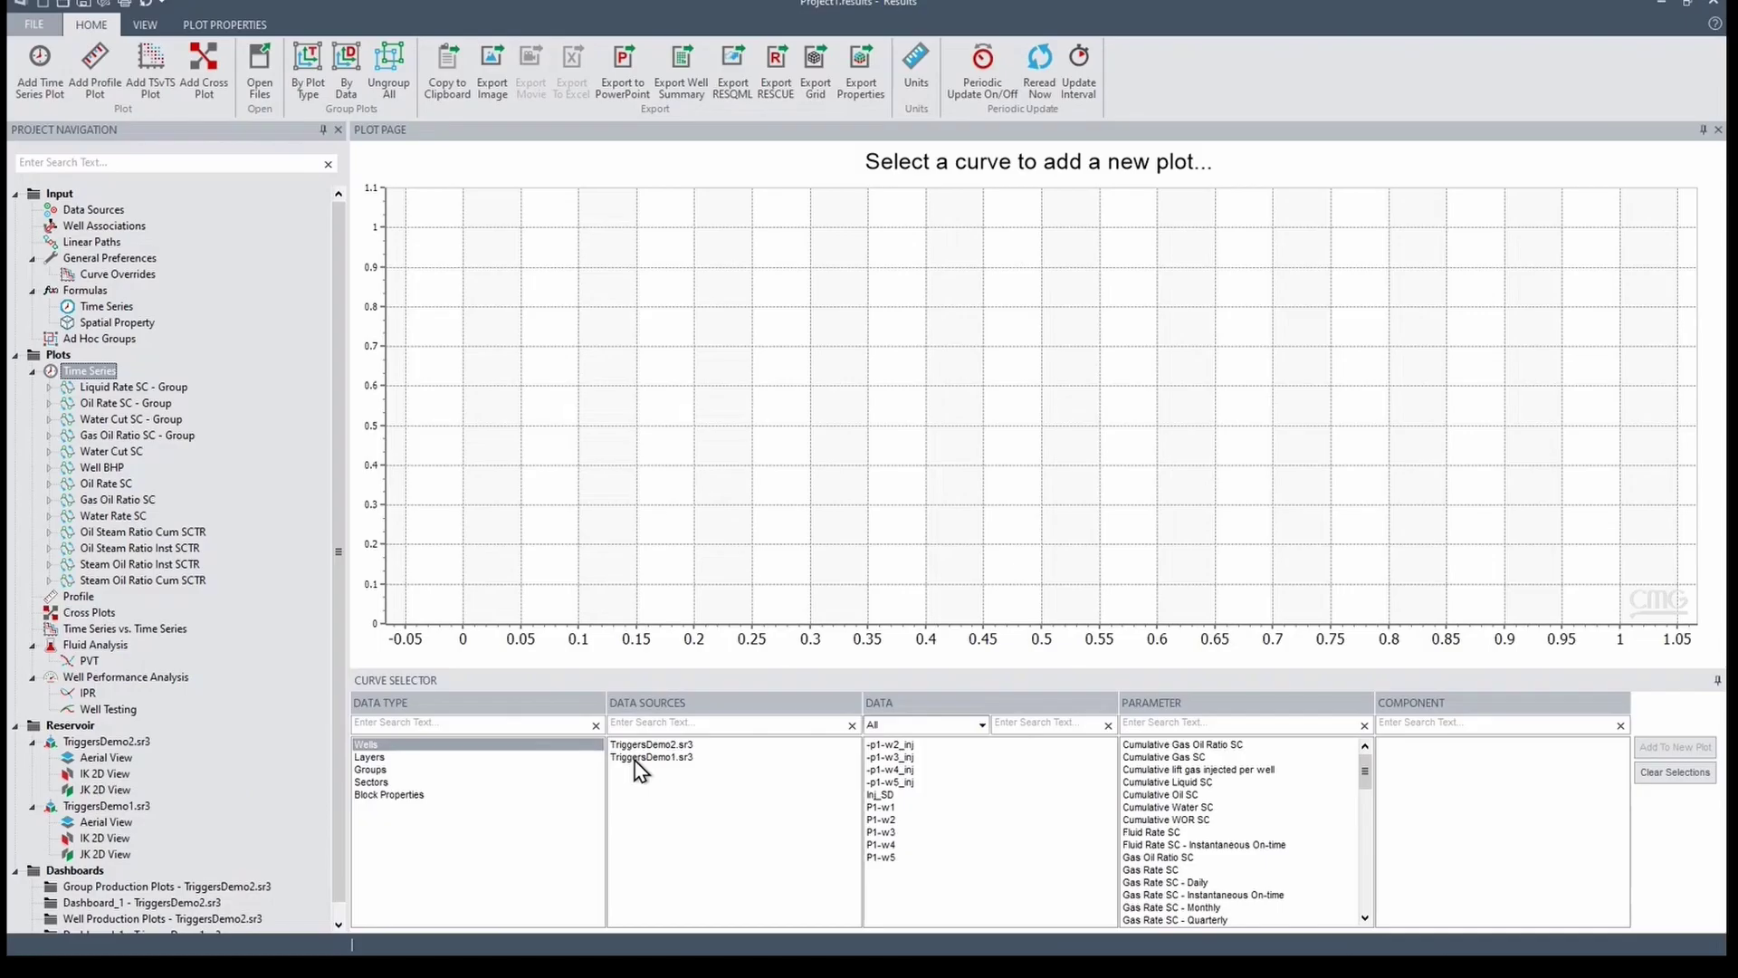
Plot Entire Field Oil Recovery Factor SCTR for both TriggersDemo2.sr3 and TriggersDemo1.sr3
{"action": "left_click", "coordinate": [639, 758]}
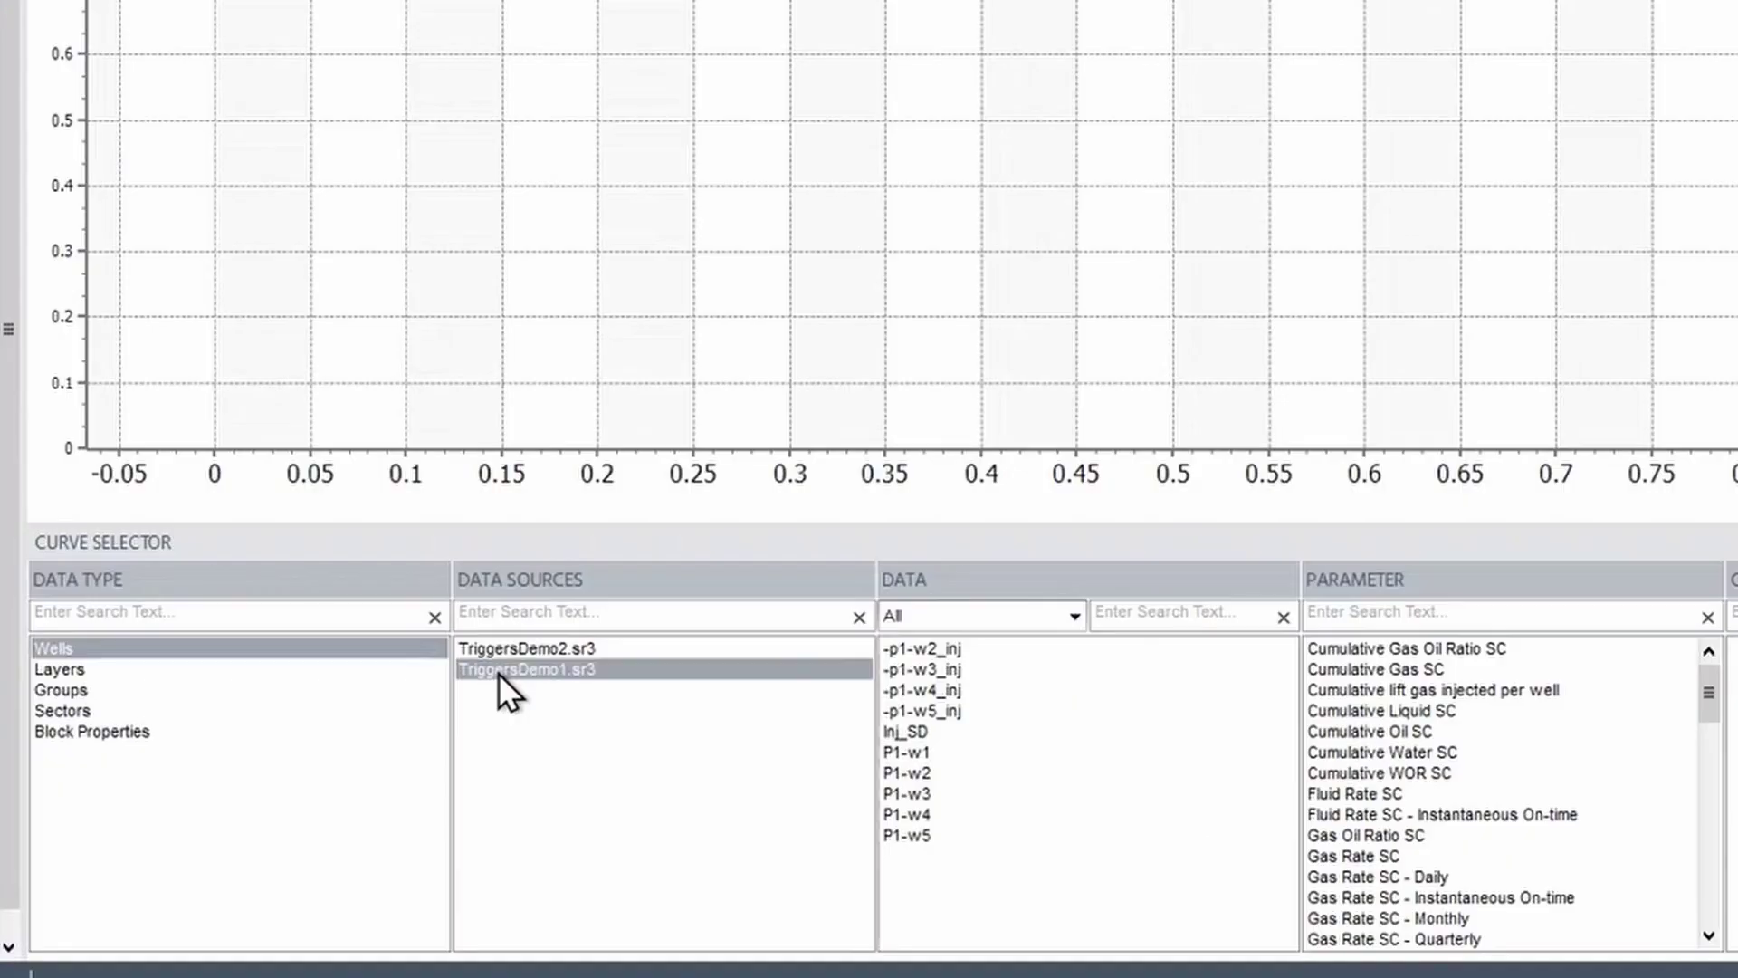
{"action": "left_click", "coordinate": [112, 712]}
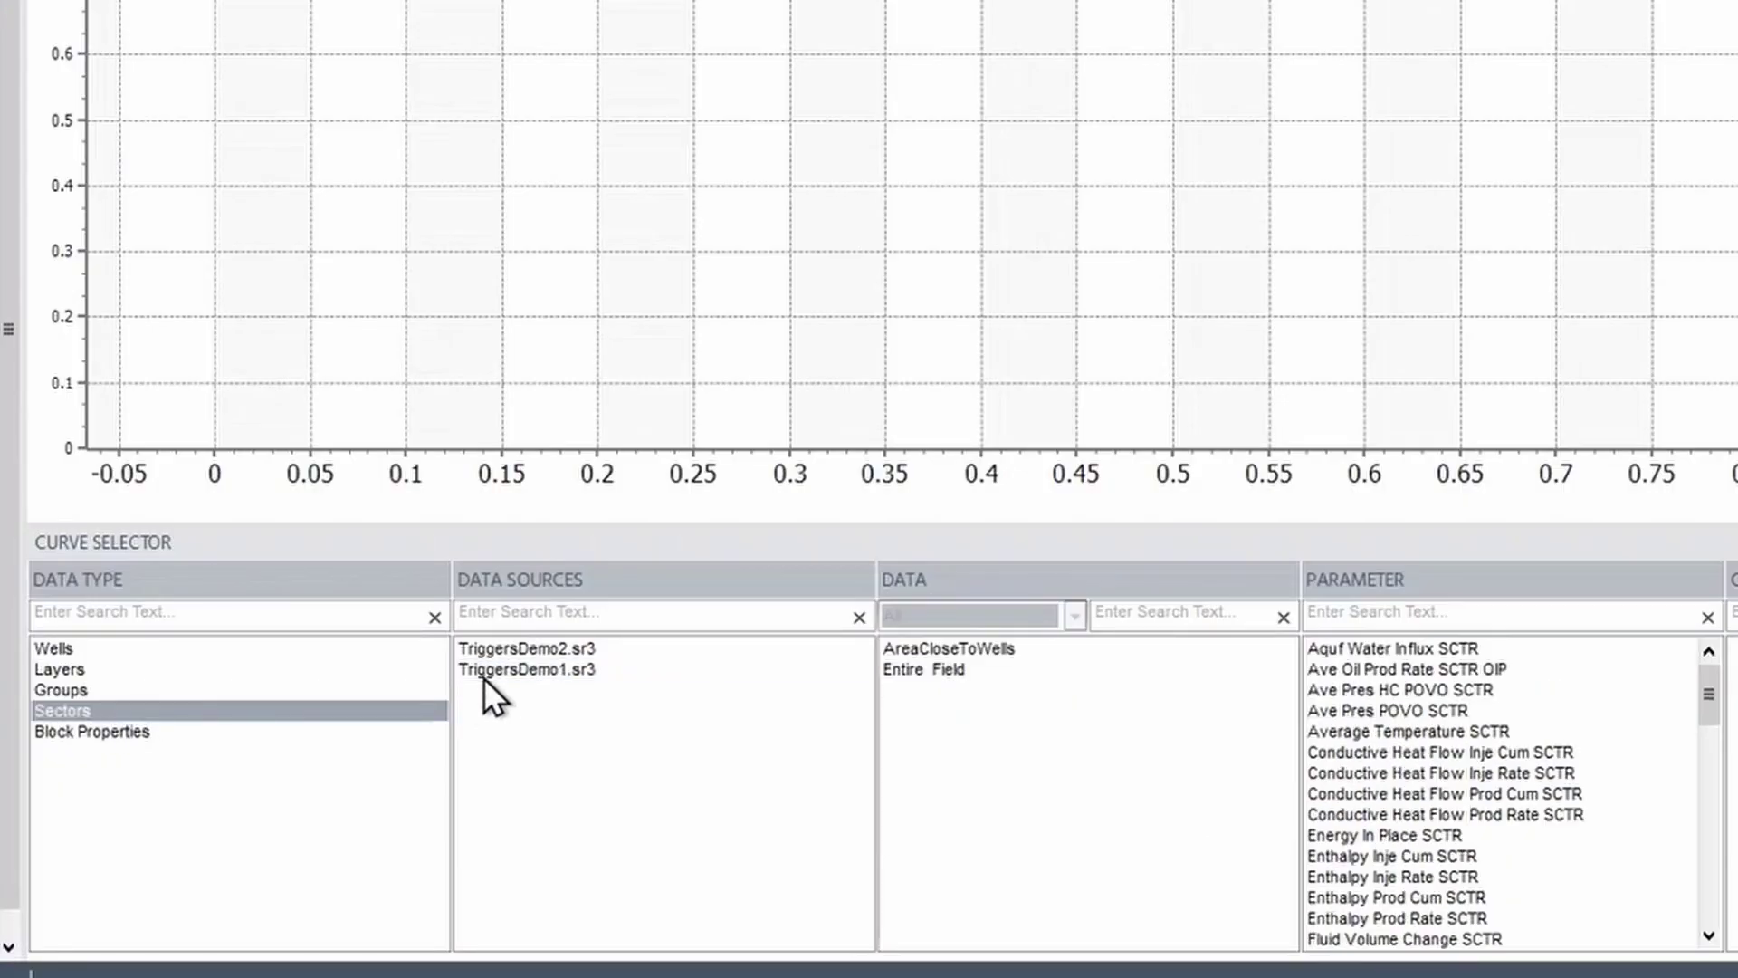
{"action": "left_click", "coordinate": [504, 652]}
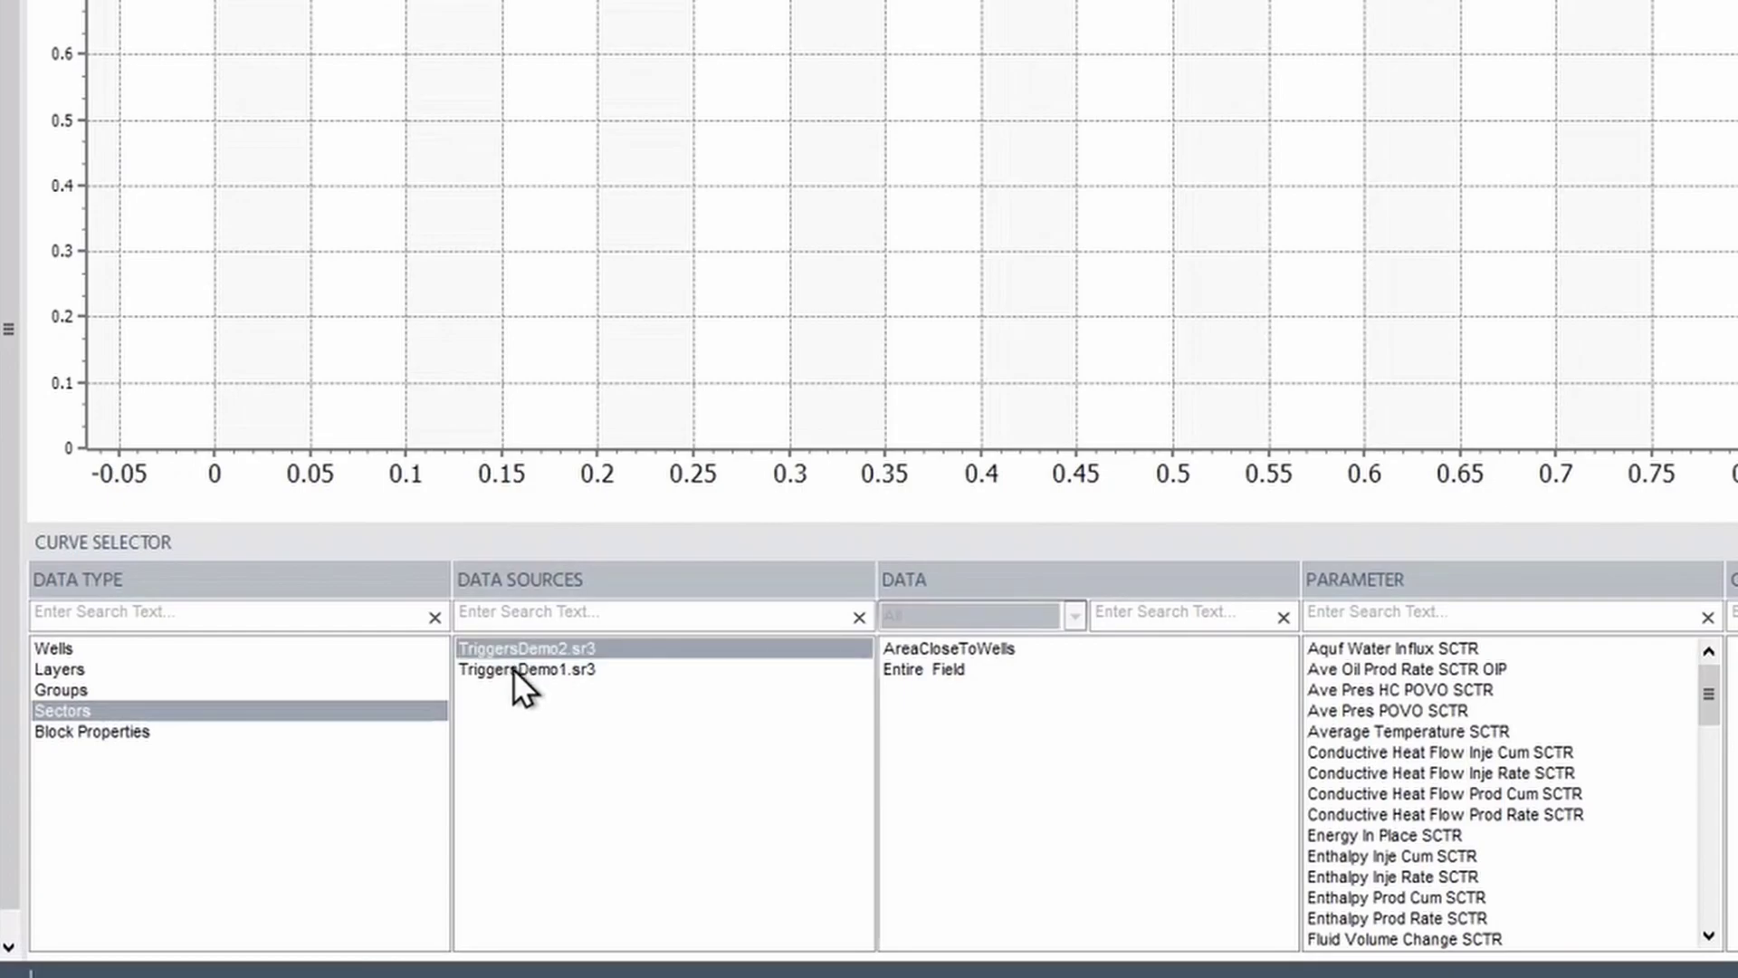
{"action": "left_click", "coordinate": [514, 670], "text": "ctrl"}
{"action": "left_click", "coordinate": [959, 670]}
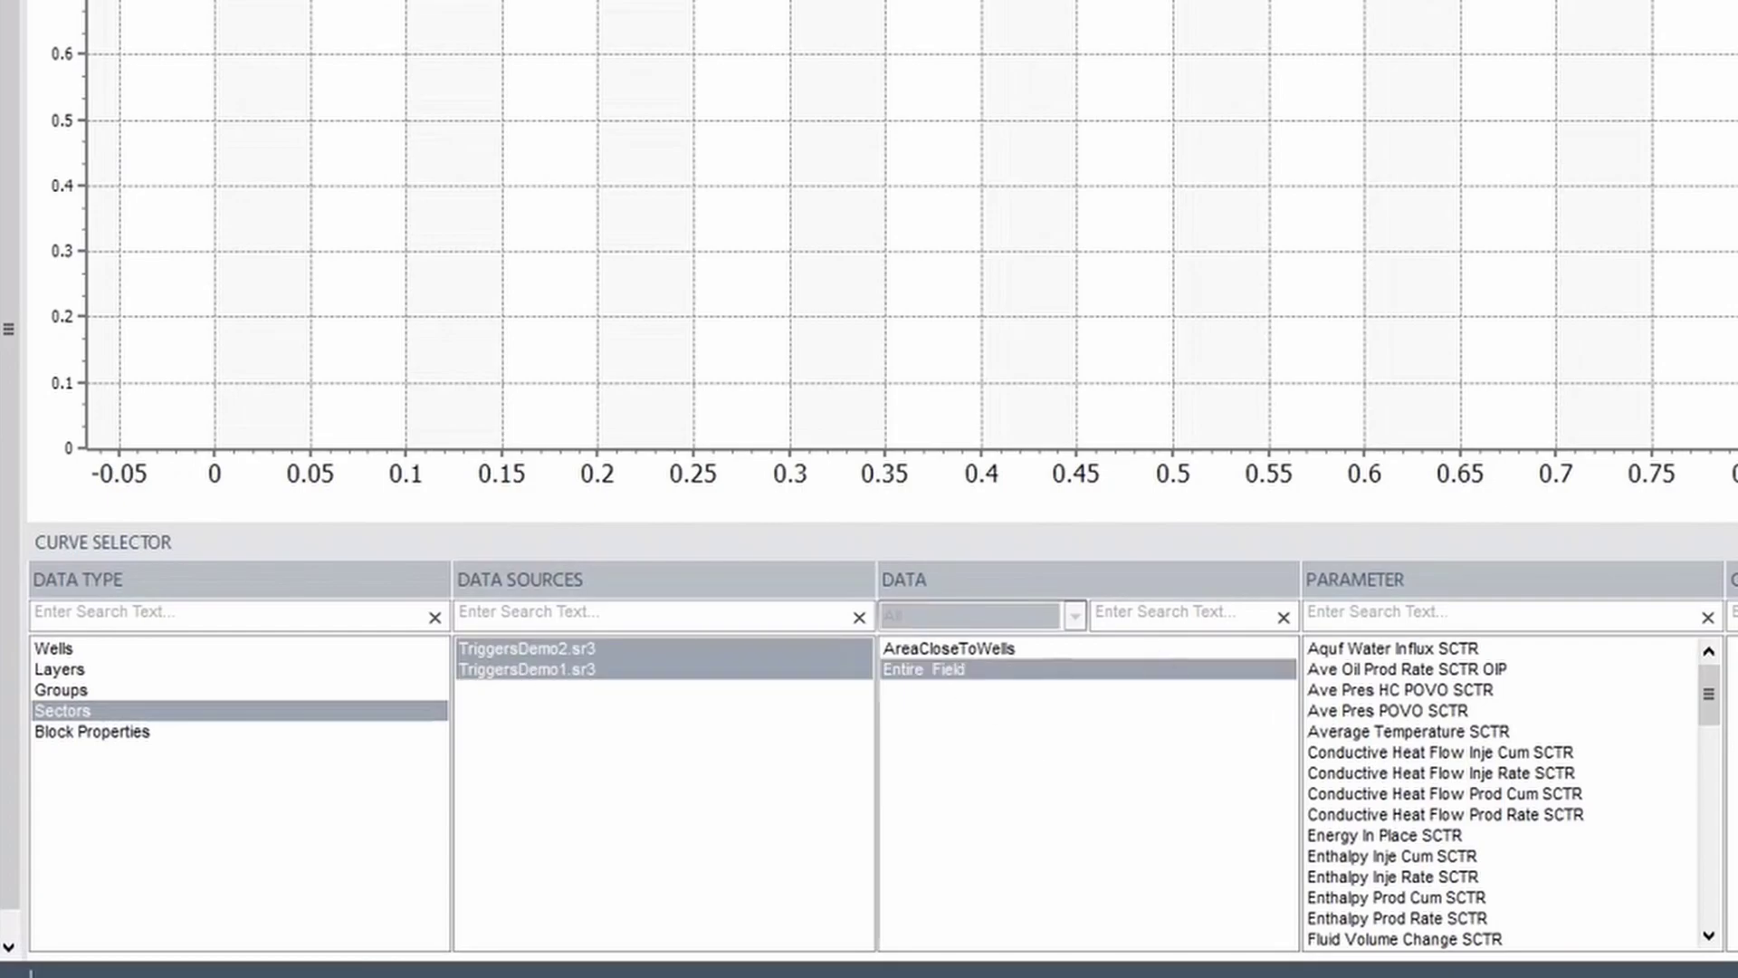
{"action": "left_click_drag", "start_coordinate": [1719, 710], "coordinate": [1724, 806]}
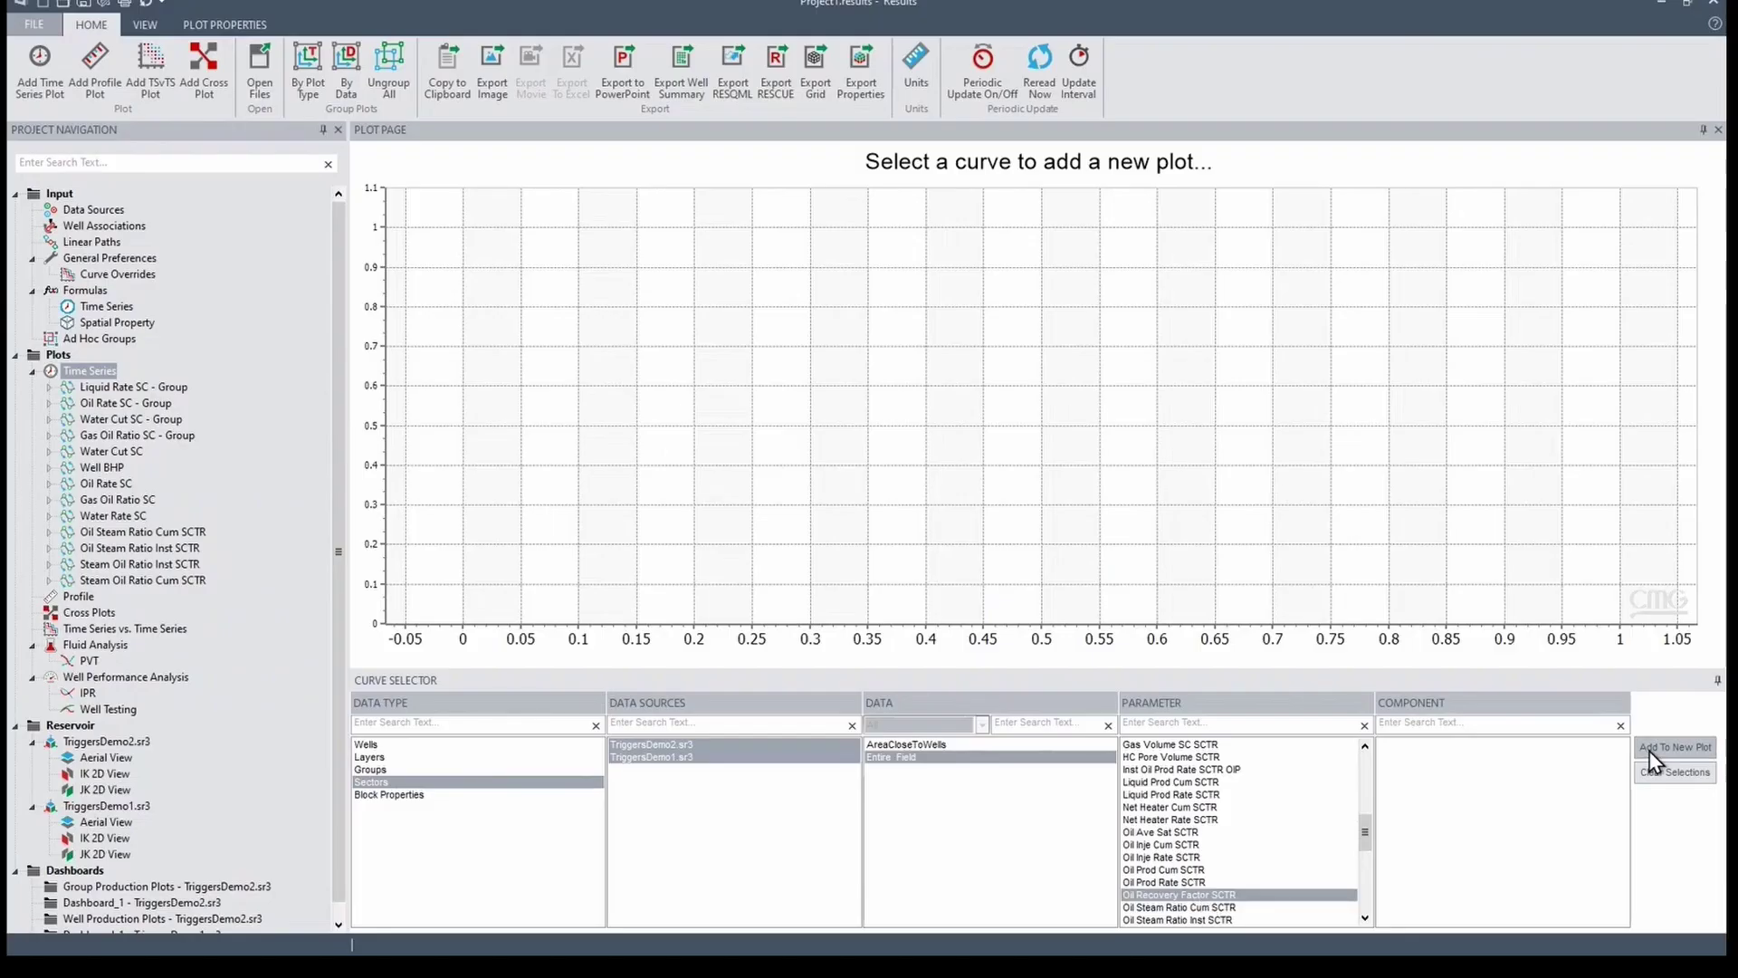
{"action": "left_click", "coordinate": [1671, 759]}
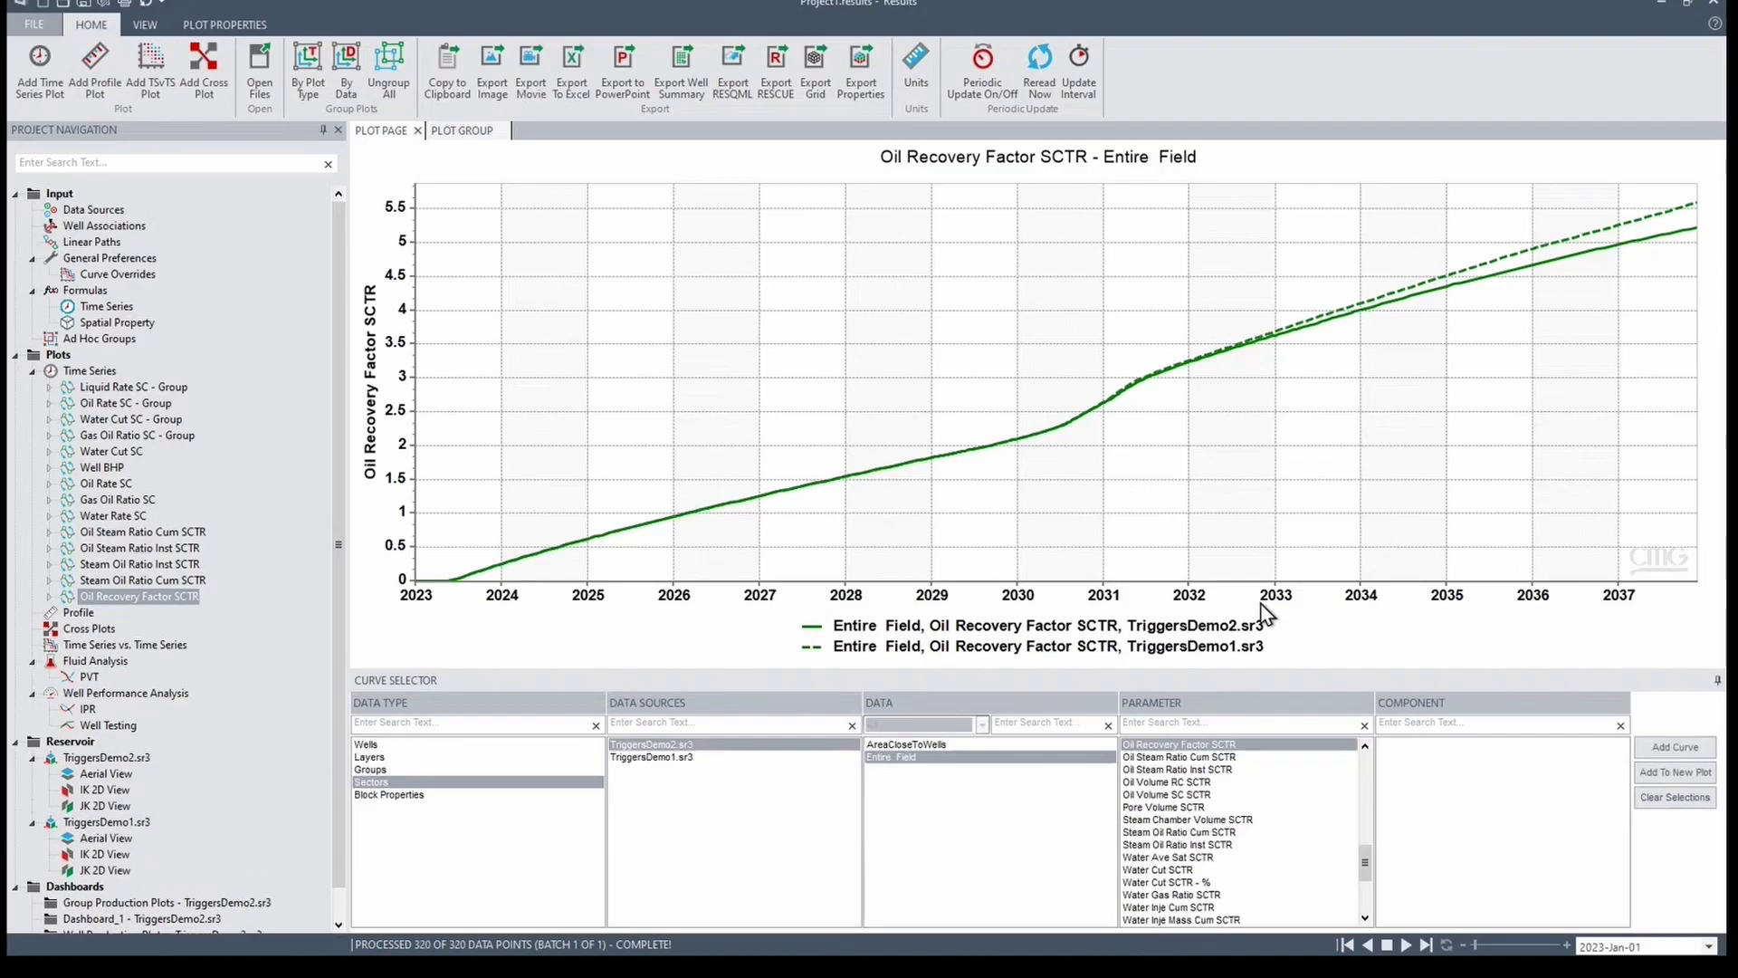
{"action": "mouse_move", "coordinate": [1235, 643]}
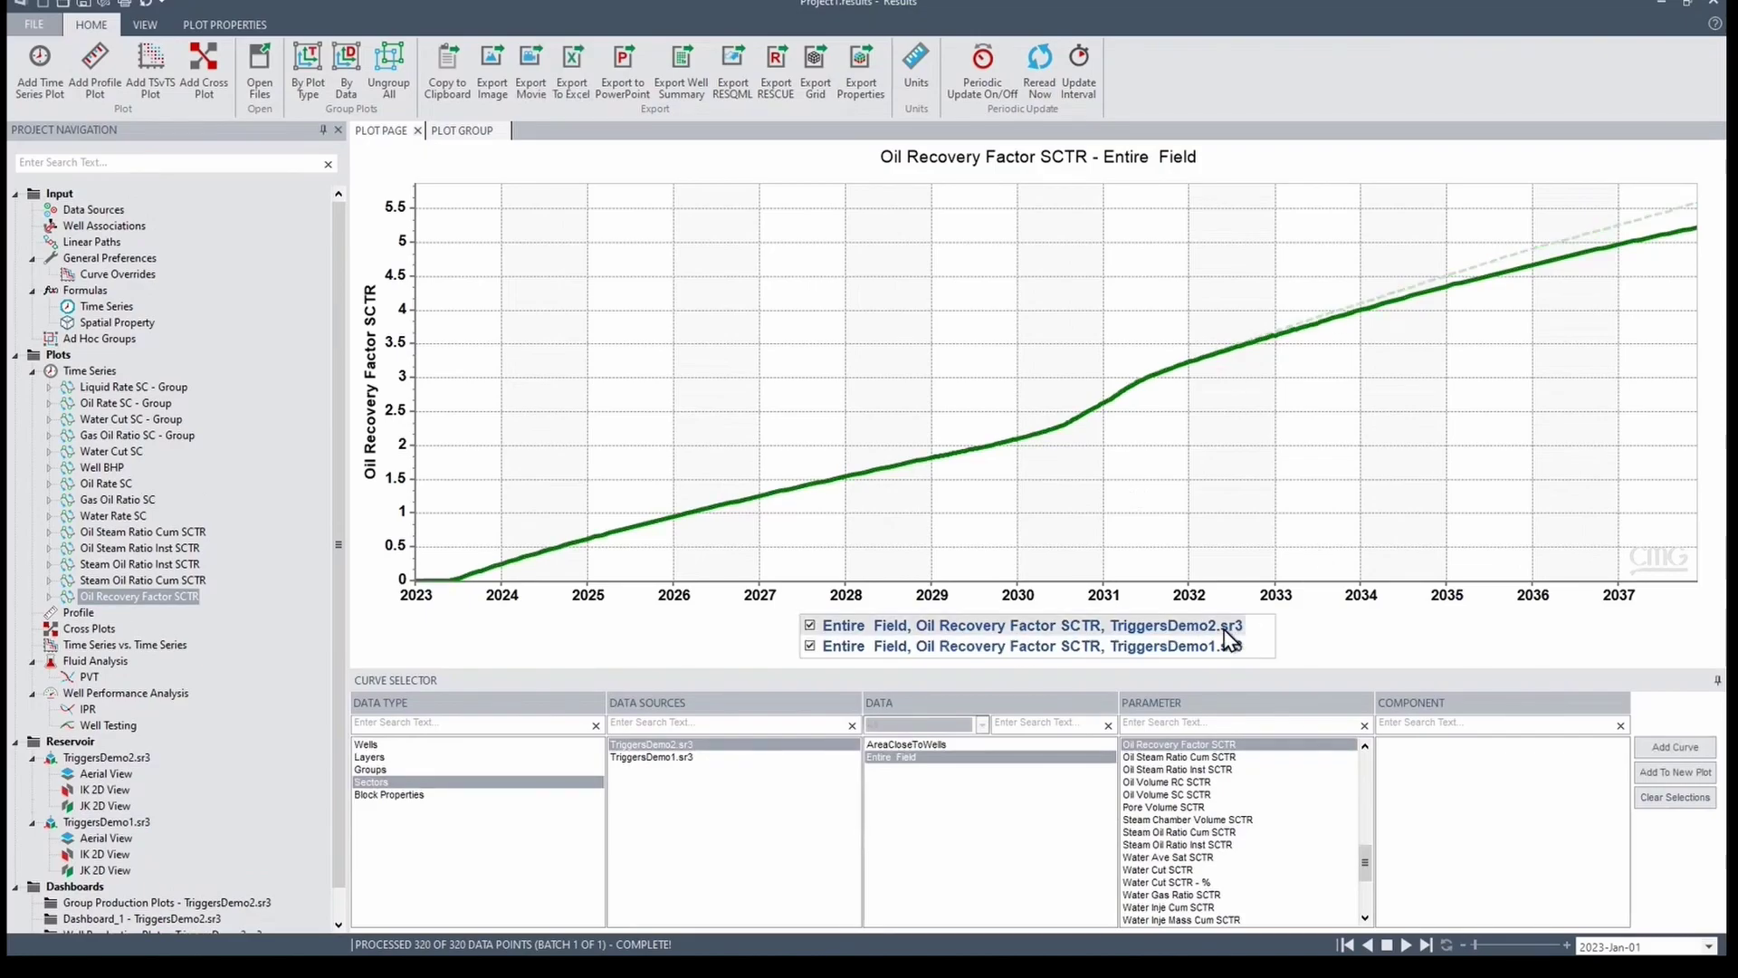
{"action": "mouse_move", "coordinate": [1700, 234]}
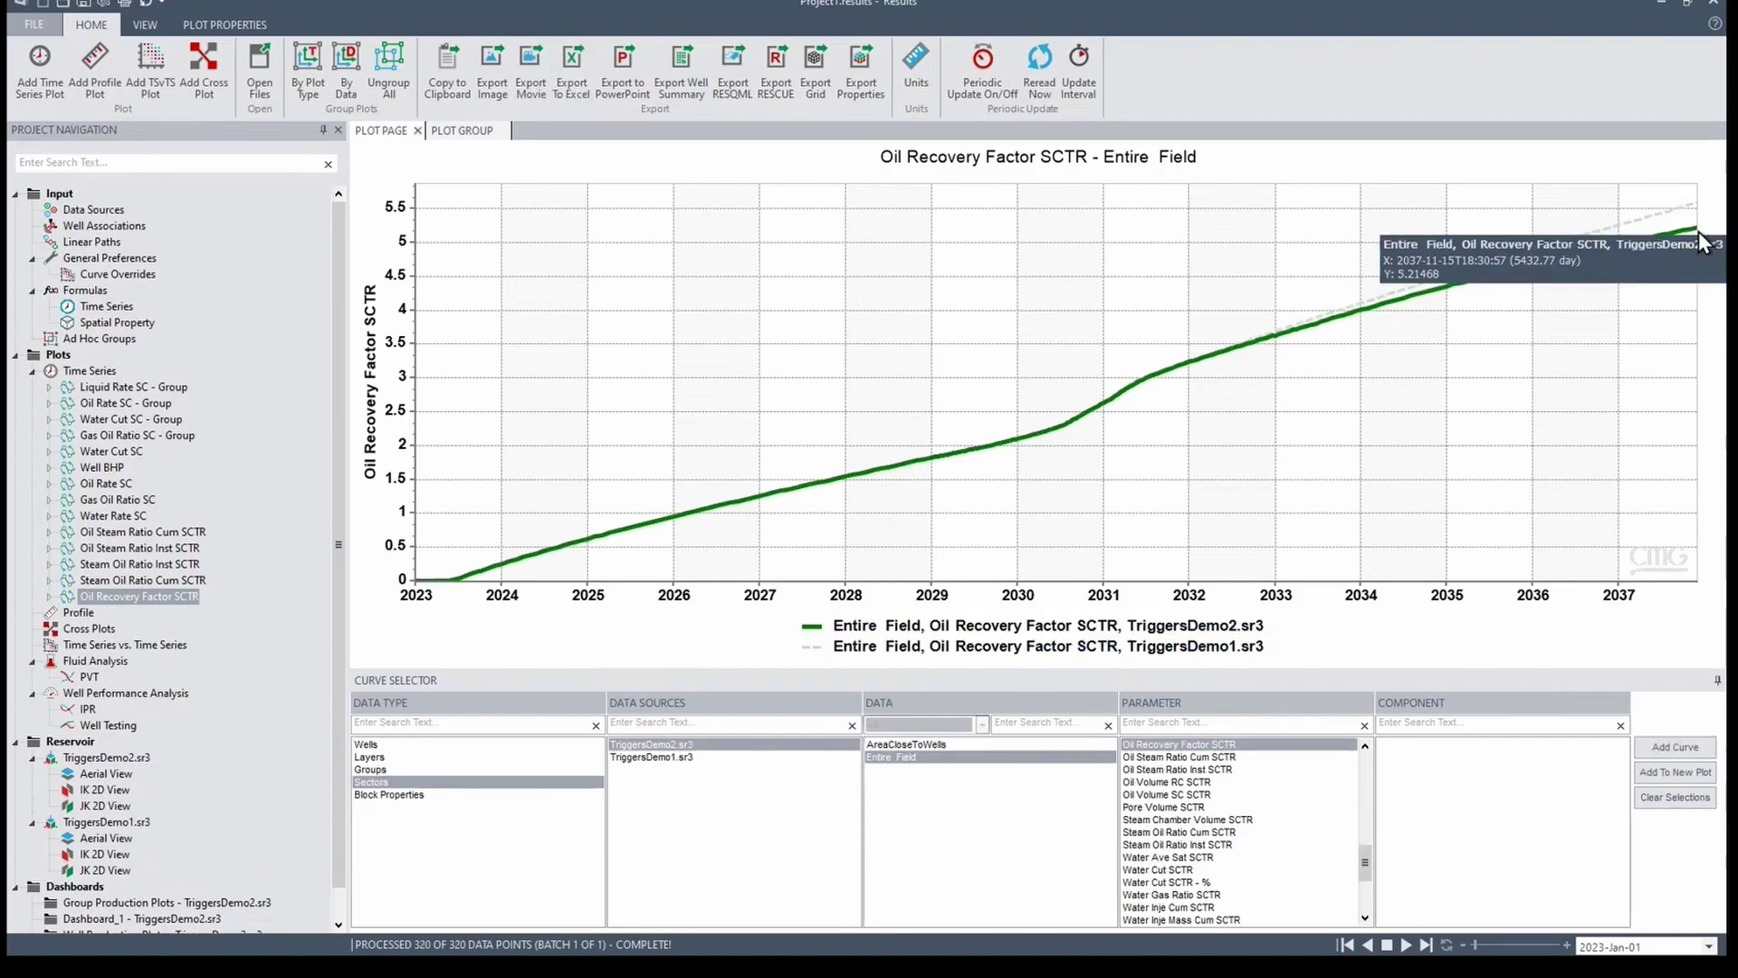